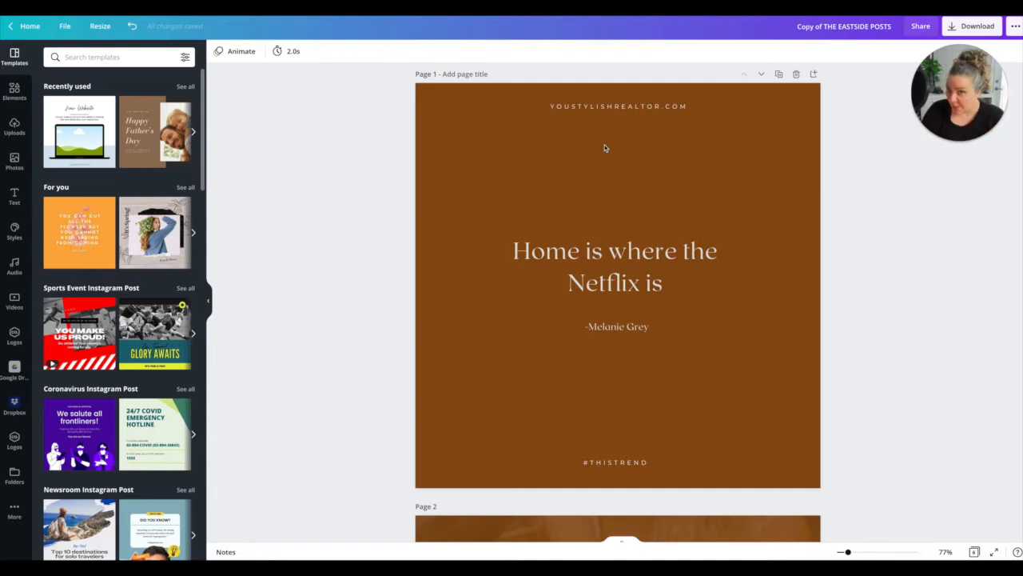
# - Insert a blank brown page right after the quote page and show the Styles palettes
pyautogui.scroll(-1, 604, 148)
pyautogui.scroll(1, 604, 147)
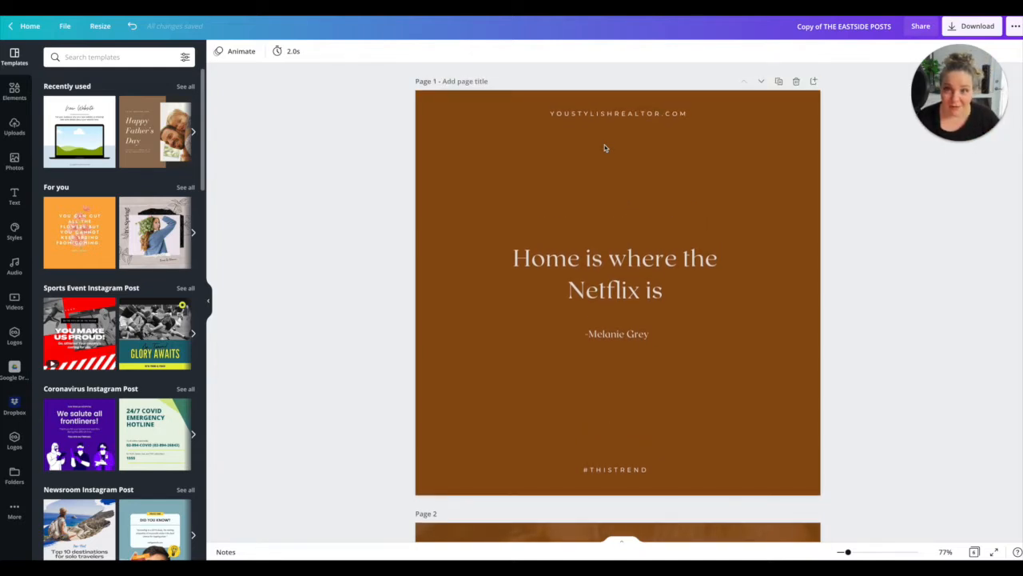
pyautogui.click(621, 272)
pyautogui.click(607, 257)
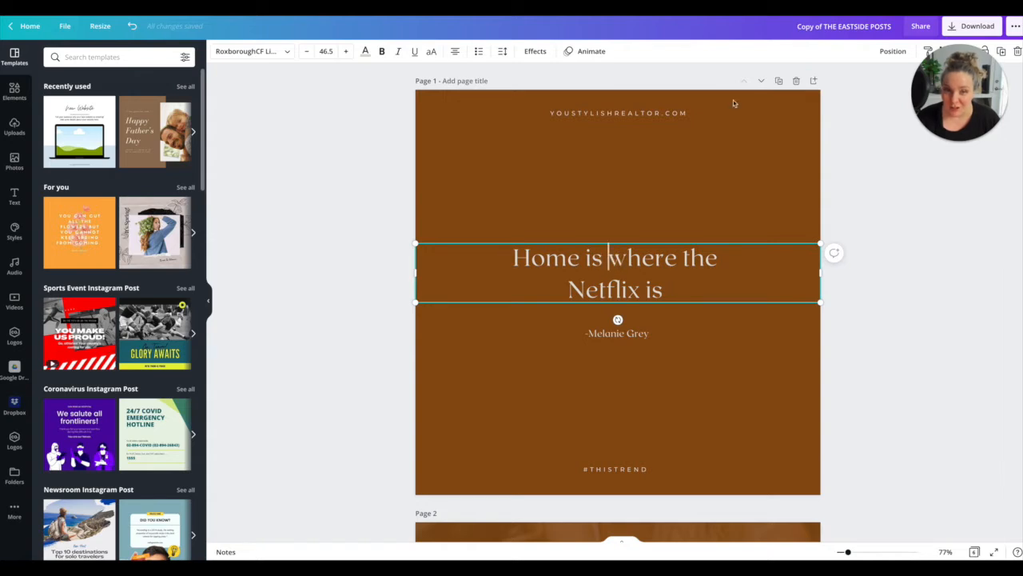
pyautogui.click(814, 81)
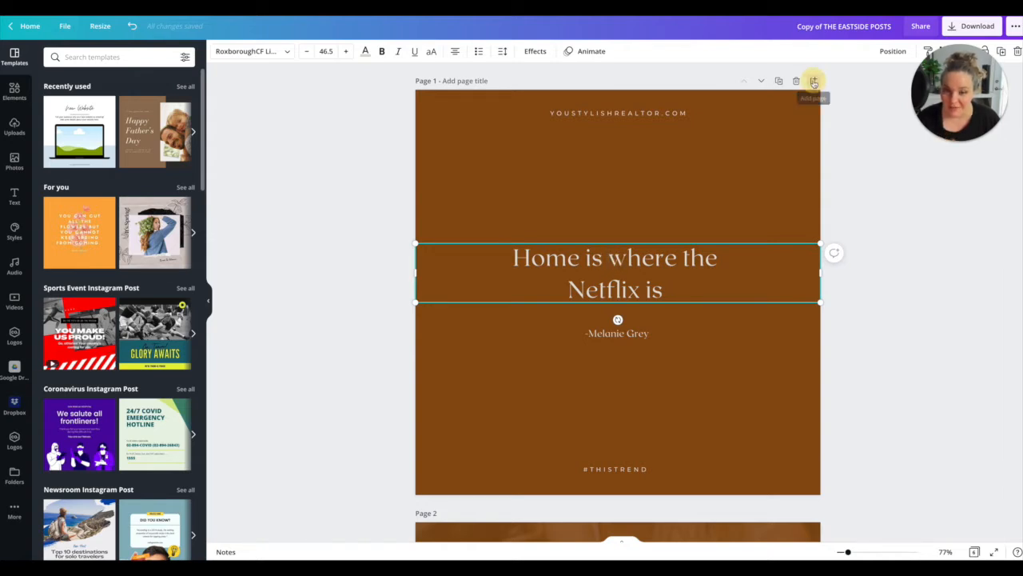
pyautogui.click(536, 219)
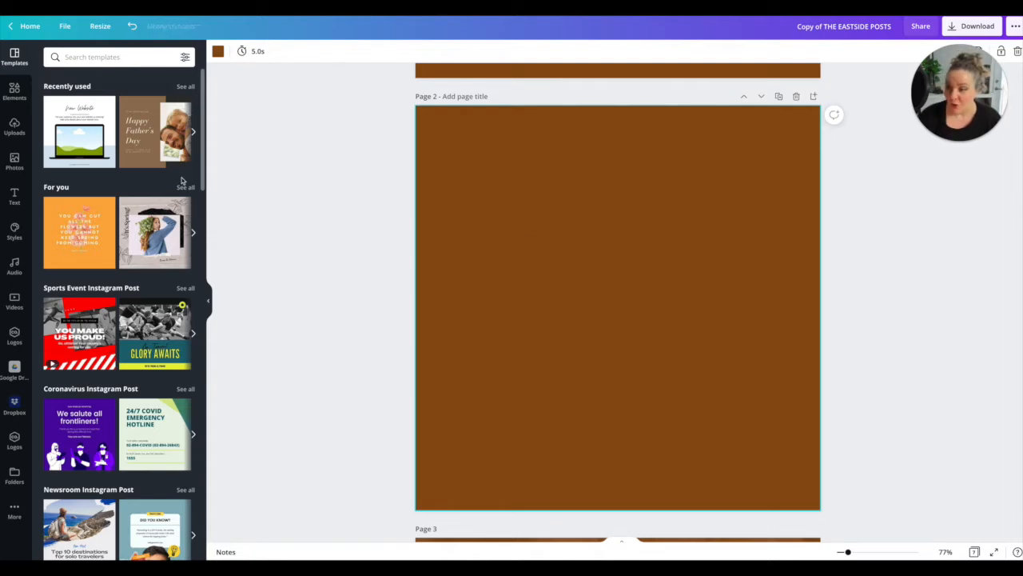
pyautogui.click(15, 233)
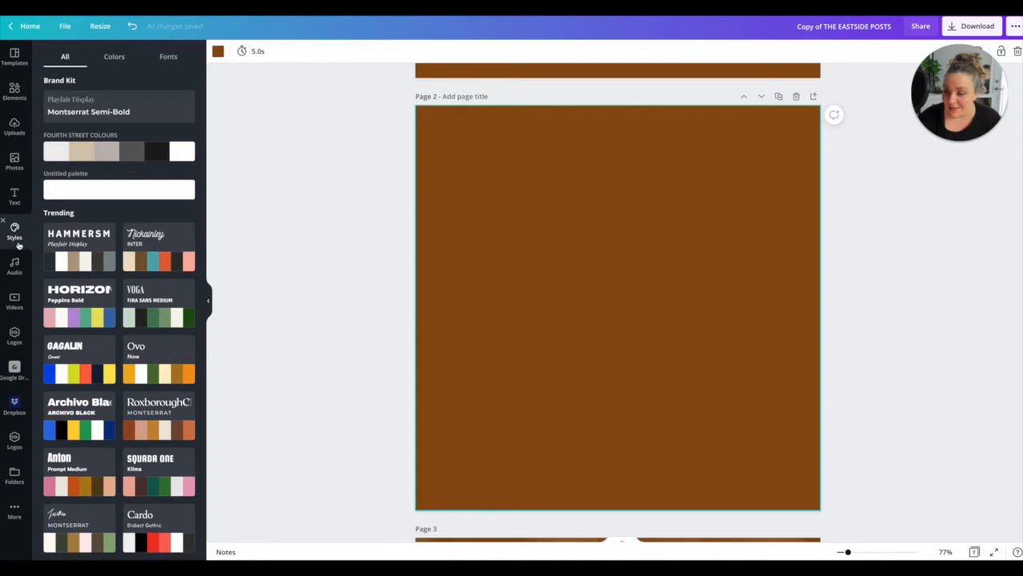
# - Try Hammersmith, Nickainley, Horizon, Gagalin, Ovo and Roxborough styles on page 2, settling on Squada One
pyautogui.click(83, 253)
pyautogui.click(164, 238)
pyautogui.click(80, 317)
pyautogui.click(78, 372)
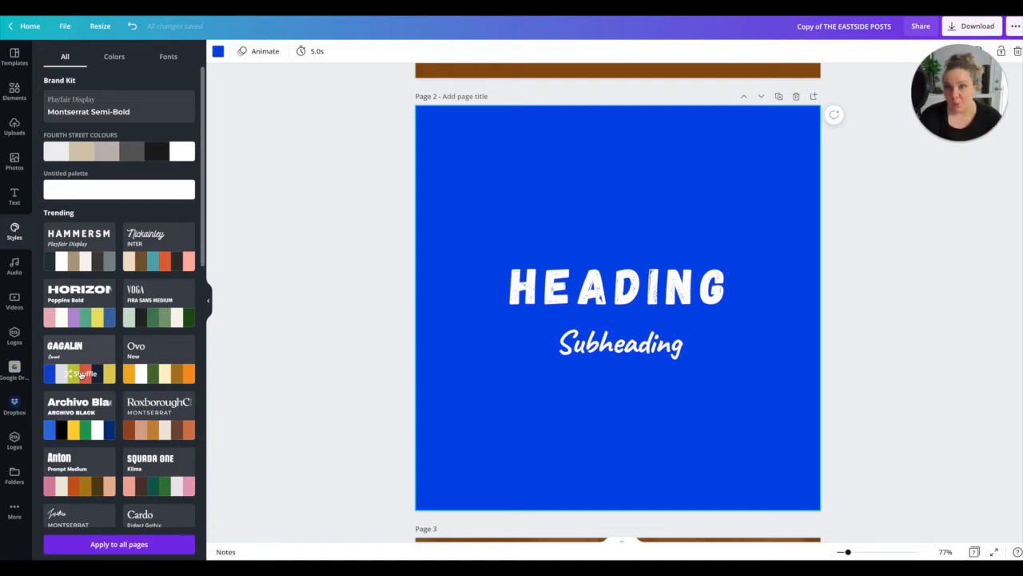
pyautogui.click(160, 353)
pyautogui.click(158, 354)
pyautogui.scroll(-1, 159, 353)
pyautogui.click(153, 369)
pyautogui.click(157, 415)
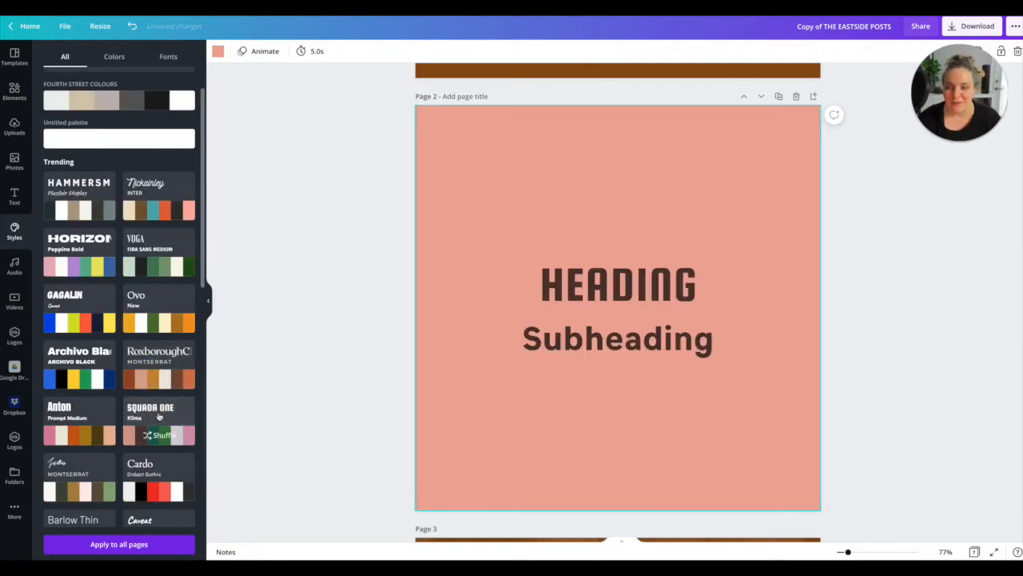
pyautogui.scroll(2, 610, 285)
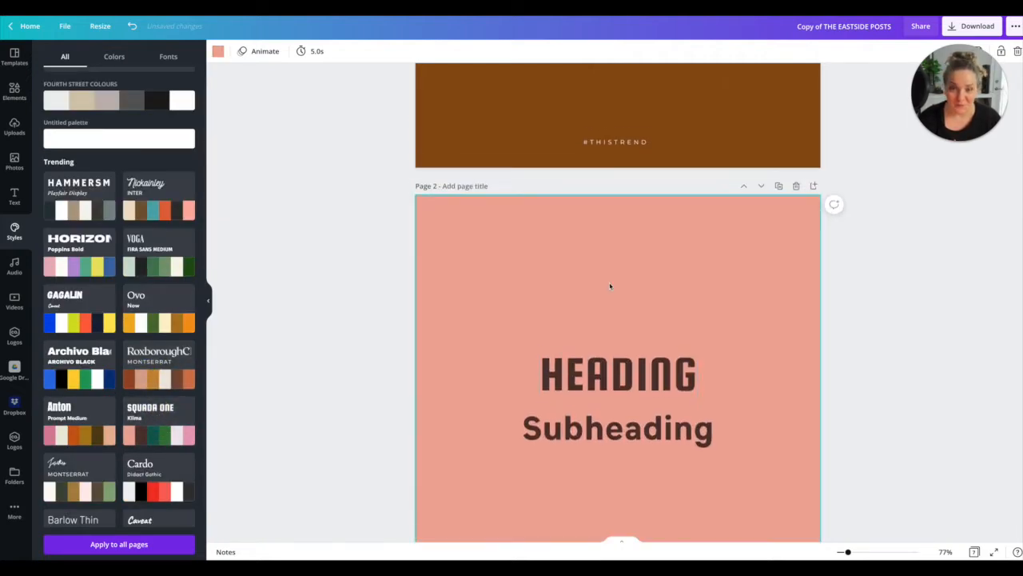
pyautogui.click(624, 371)
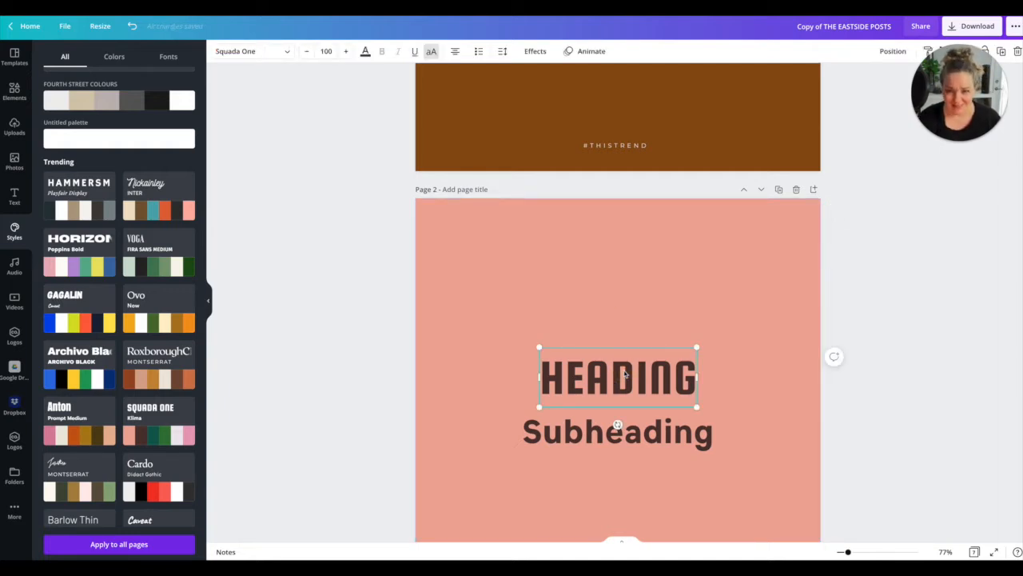
# - Delete the HEADING and Subheading placeholder text from page 2
pyautogui.doubleClick(625, 374)
pyautogui.press('BackSpace')
pyautogui.click(573, 432)
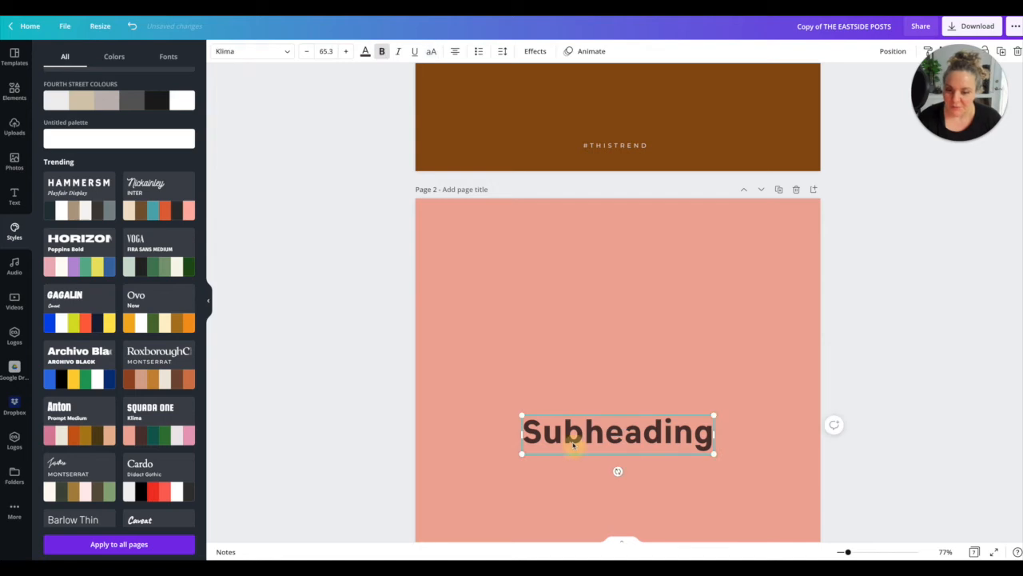
pyautogui.press('Delete')
pyautogui.scroll(3, 576, 405)
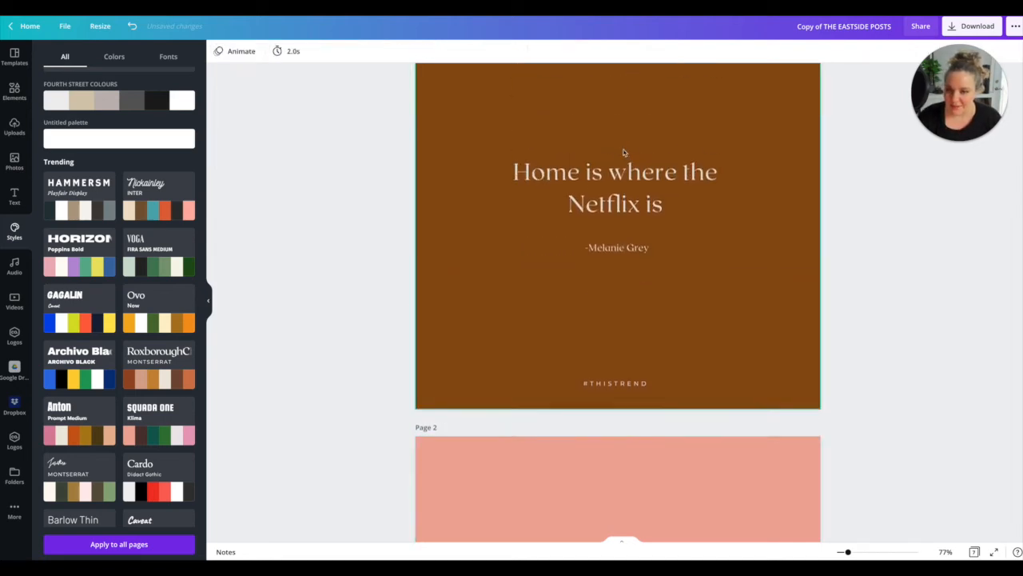
pyautogui.scroll(-3, 567, 446)
pyautogui.click(568, 429)
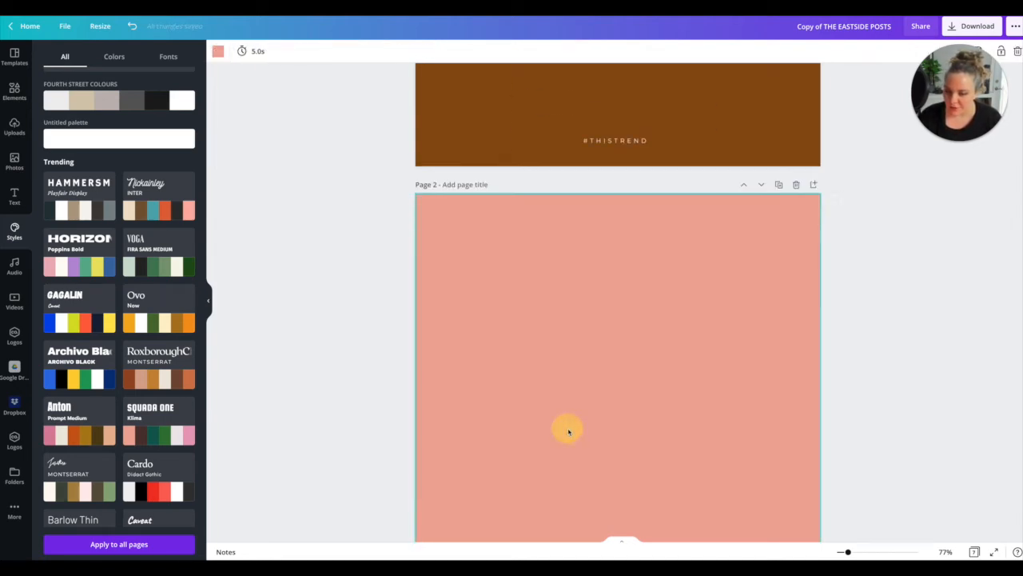
# - Add a text box reading 'Home is where the' / 'Netflix is' on two lines
pyautogui.press('t')
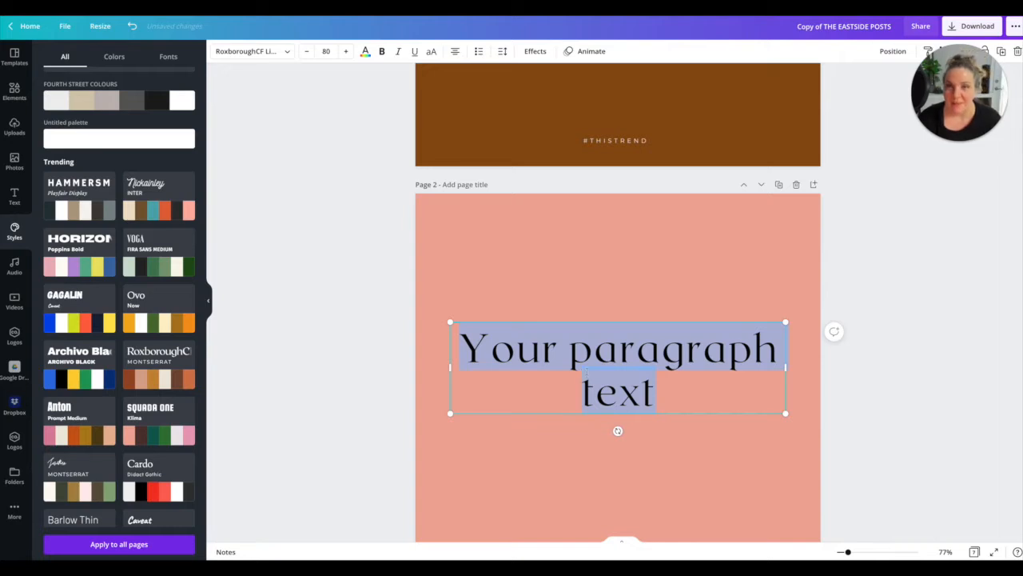
pyautogui.click(656, 392)
pyautogui.moveTo(656, 392); pyautogui.dragTo(468, 347)
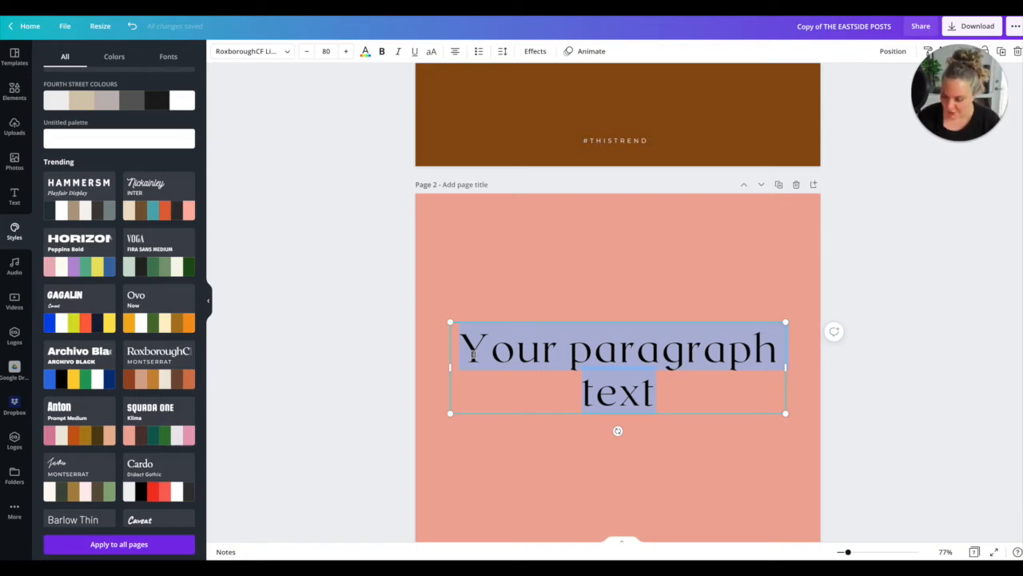
pyautogui.write('NE')
pyautogui.press('BackSpace')
pyautogui.press('BackSpace')
pyautogui.write('h')
pyautogui.press('BackSpace')
pyautogui.write('Home is where te')
pyautogui.press('BackSpace')
pyautogui.write('he')
pyautogui.press('Return')
pyautogui.write('Netflix is')
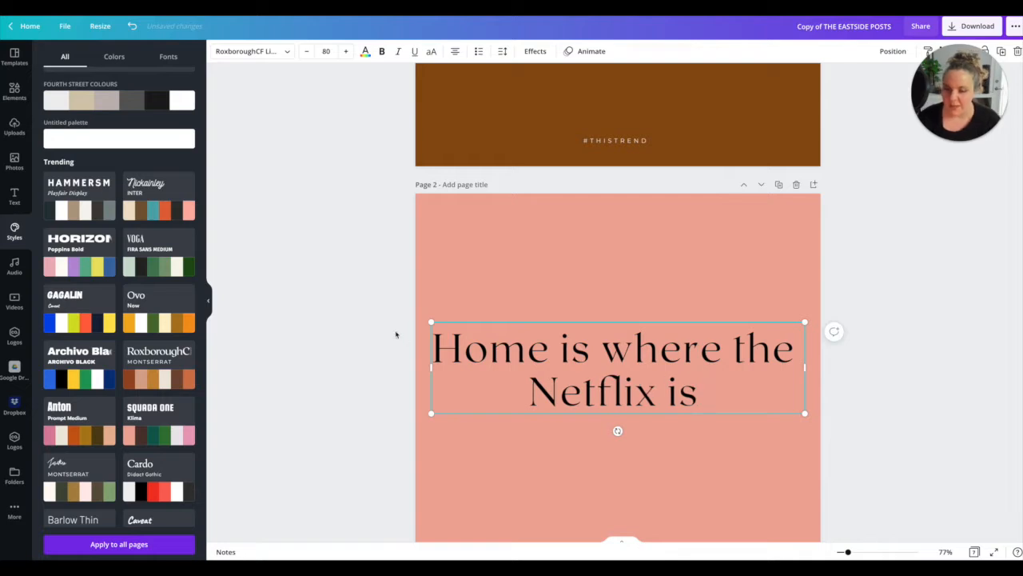
# - Shrink the quote to size 58.7 and nudge it slightly left and up
pyautogui.moveTo(436, 323); pyautogui.dragTo(531, 346)
pyautogui.click(688, 432)
pyautogui.moveTo(688, 367); pyautogui.dragTo(644, 361)
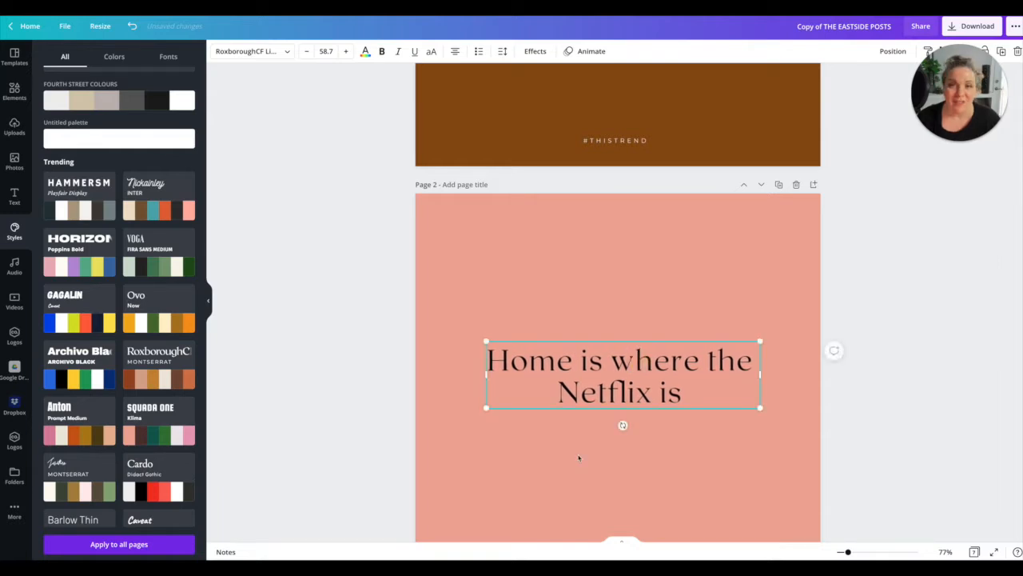
pyautogui.click(578, 456)
# - Add a second text box with the author's name and move it below the quote
pyautogui.press('t')
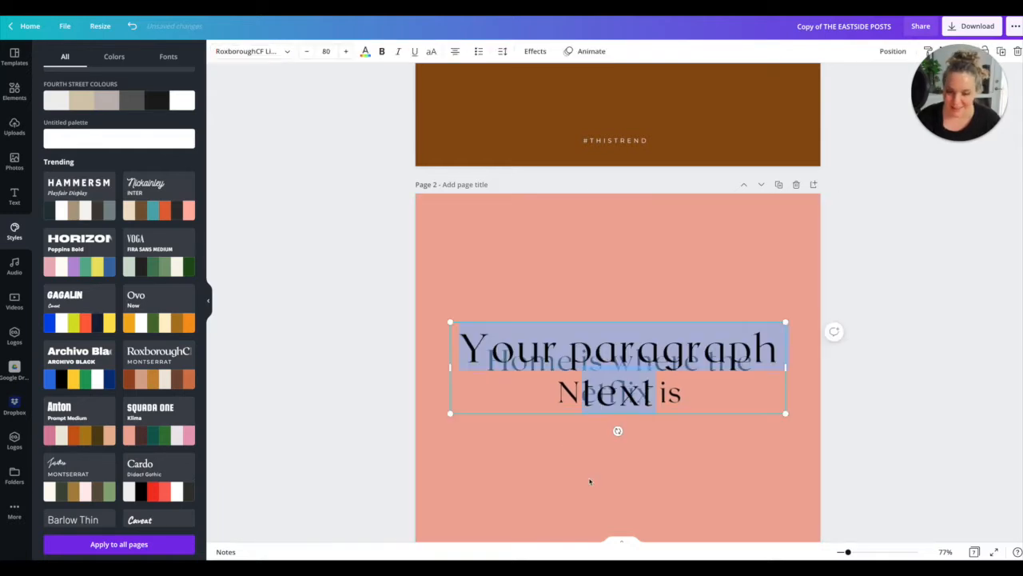
pyautogui.write('Melanie')
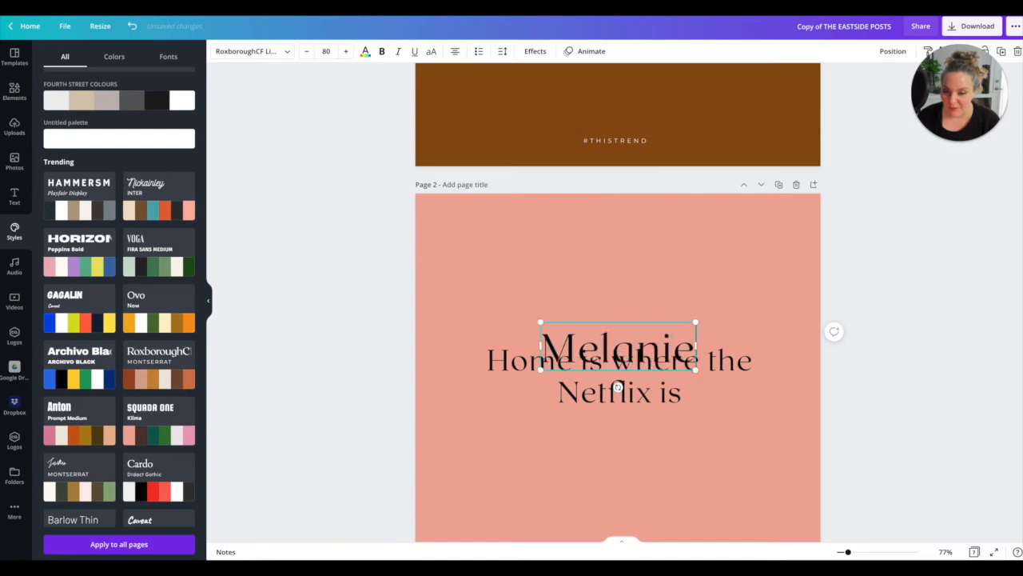
pyautogui.write(' Grey')
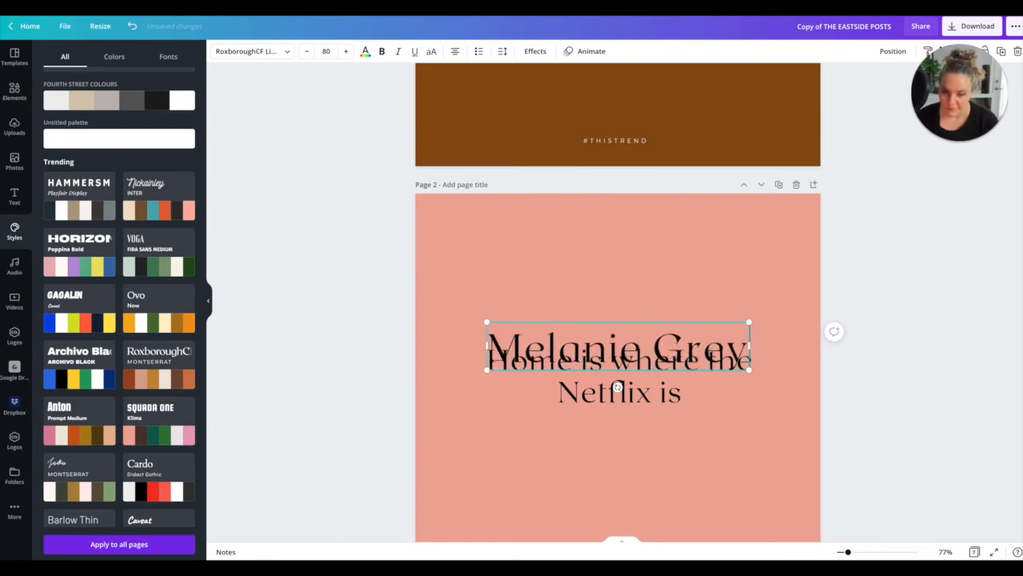
pyautogui.click(440, 359)
pyautogui.moveTo(582, 359); pyautogui.dragTo(579, 464)
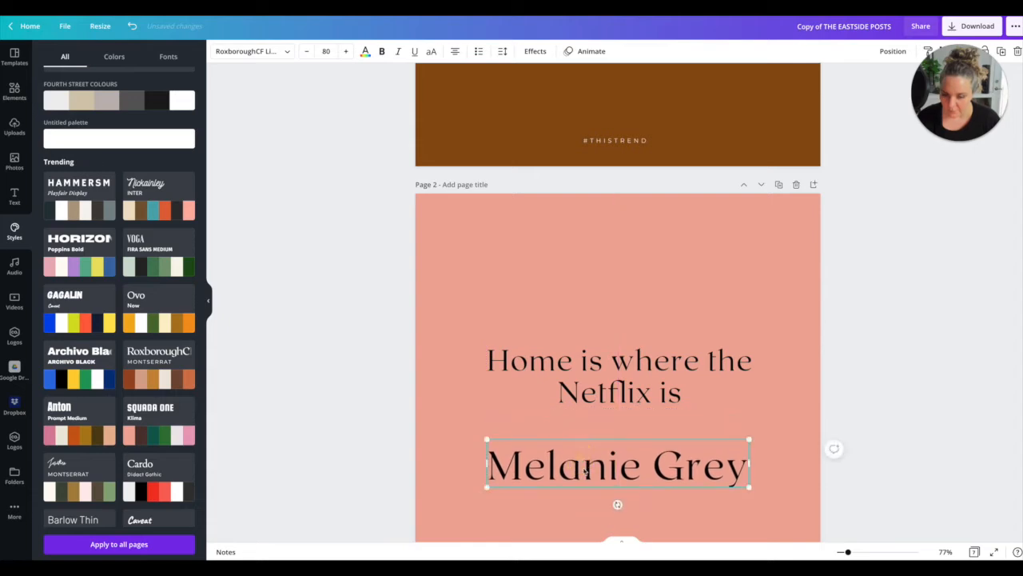
pyautogui.hotkey('ctrl', 'a')
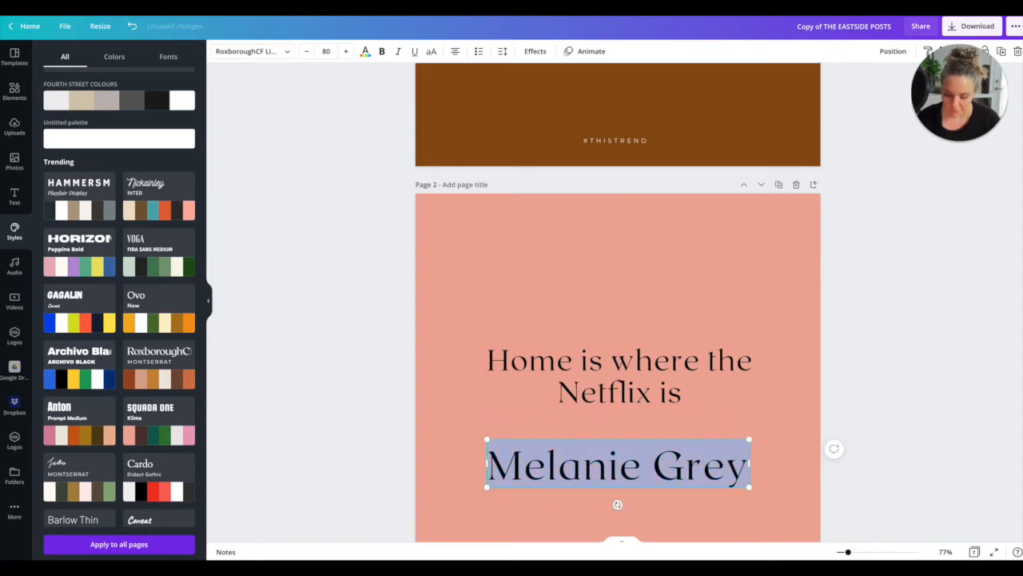
pyautogui.press('BackSpace')
pyautogui.write('Melanie')
pyautogui.scroll(3, 672, 339)
pyautogui.scroll(-4, 672, 339)
pyautogui.click(695, 384)
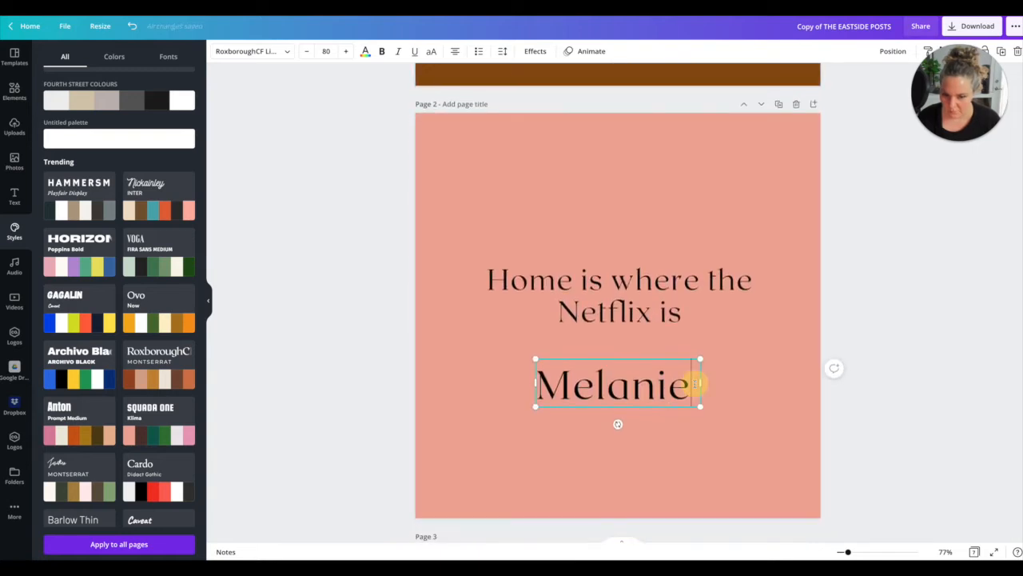
# - Finish the author's surname, shrink the name to about 33.9 and centre it under the quote
pyautogui.write('Grey')
pyautogui.moveTo(474, 355); pyautogui.dragTo(634, 386)
pyautogui.moveTo(704, 424); pyautogui.dragTo(627, 405)
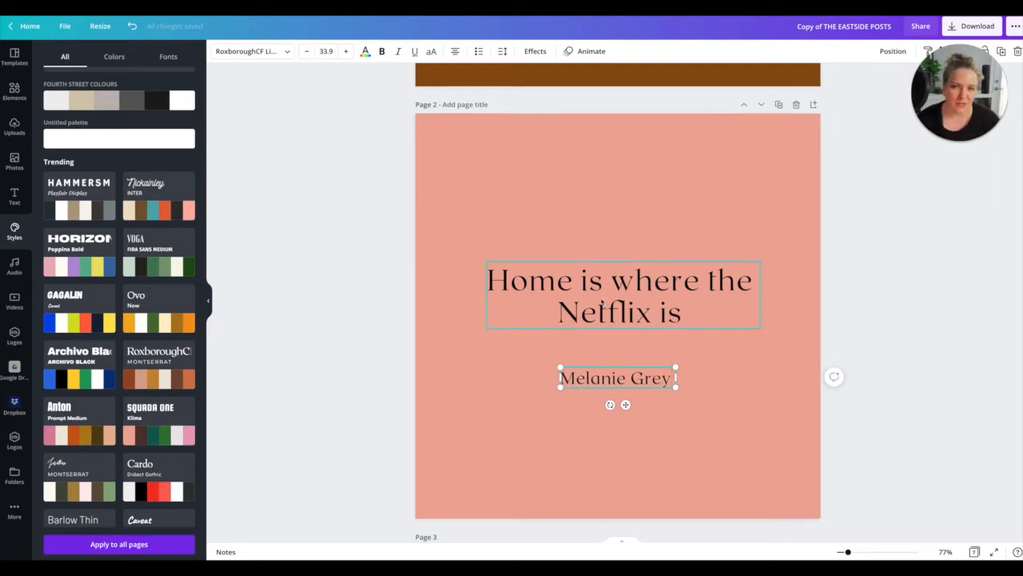
pyautogui.moveTo(567, 366); pyautogui.dragTo(570, 370)
pyautogui.moveTo(633, 404); pyautogui.dragTo(622, 390)
# - Nudge the quote box slightly left so it sits centred above the author name
pyautogui.click(595, 307)
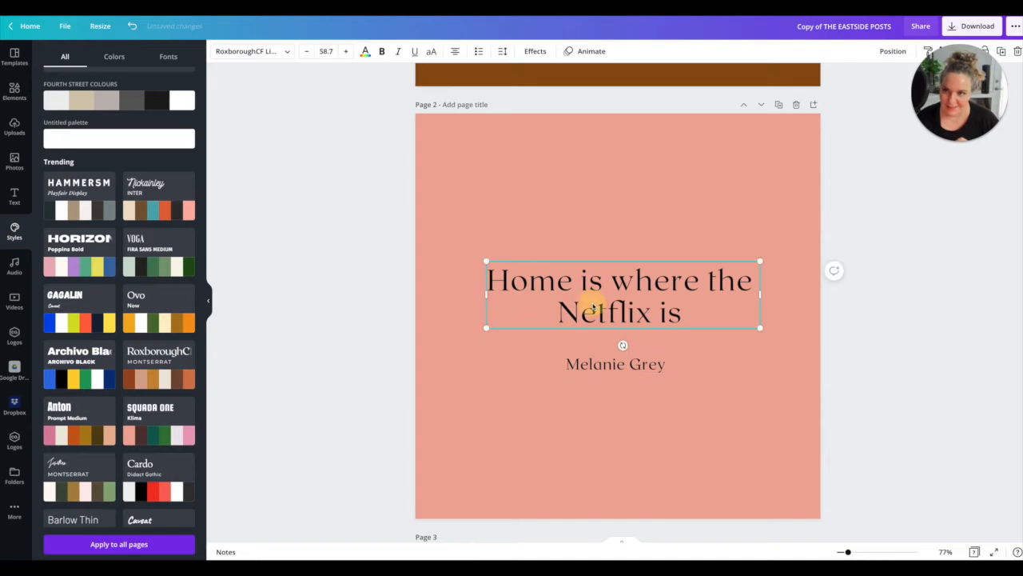
pyautogui.click(600, 364)
pyautogui.click(621, 306)
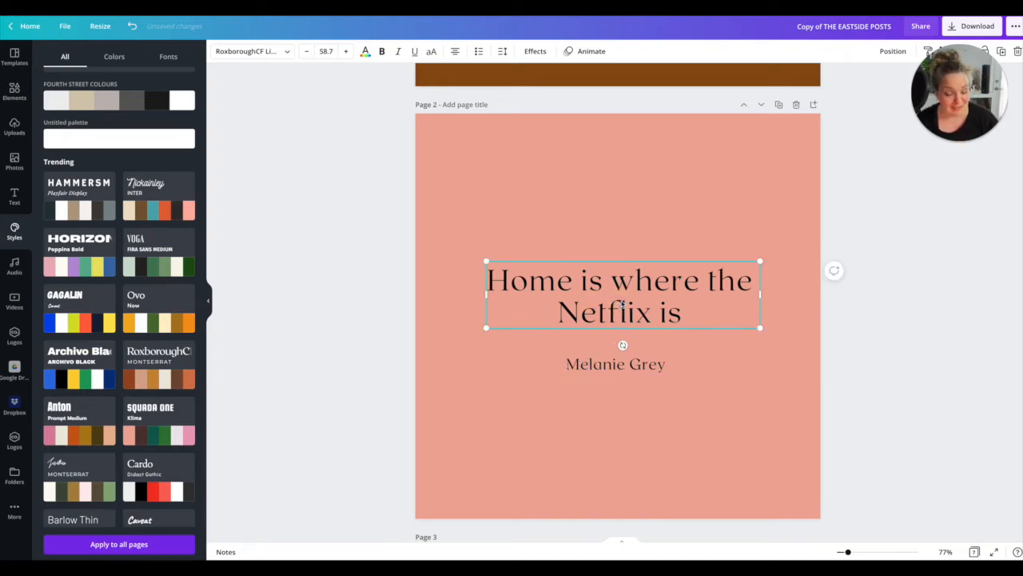
pyautogui.moveTo(595, 303); pyautogui.dragTo(590, 304)
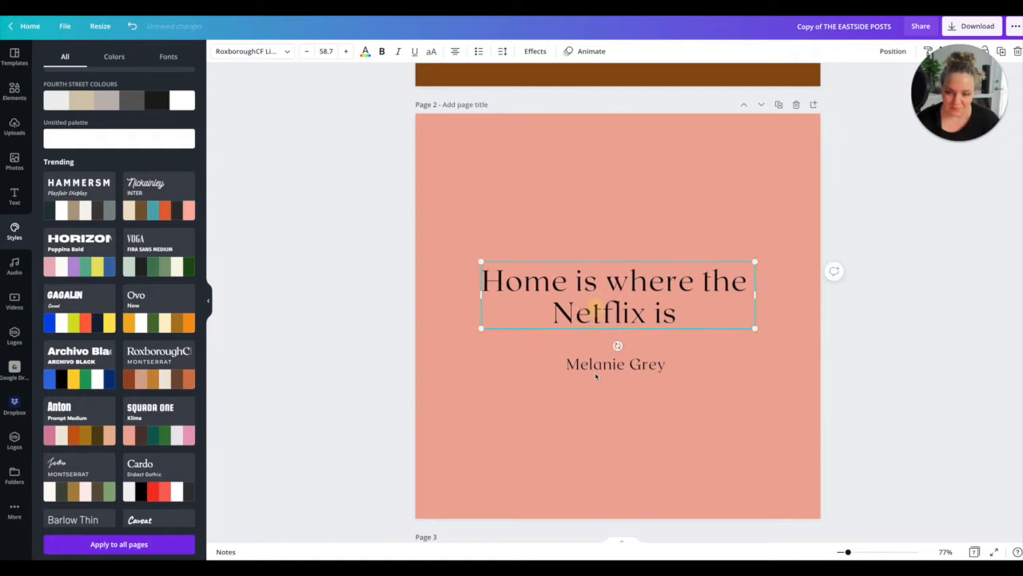
pyautogui.click(593, 363)
pyautogui.scroll(-1, 597, 365)
pyautogui.click(586, 381)
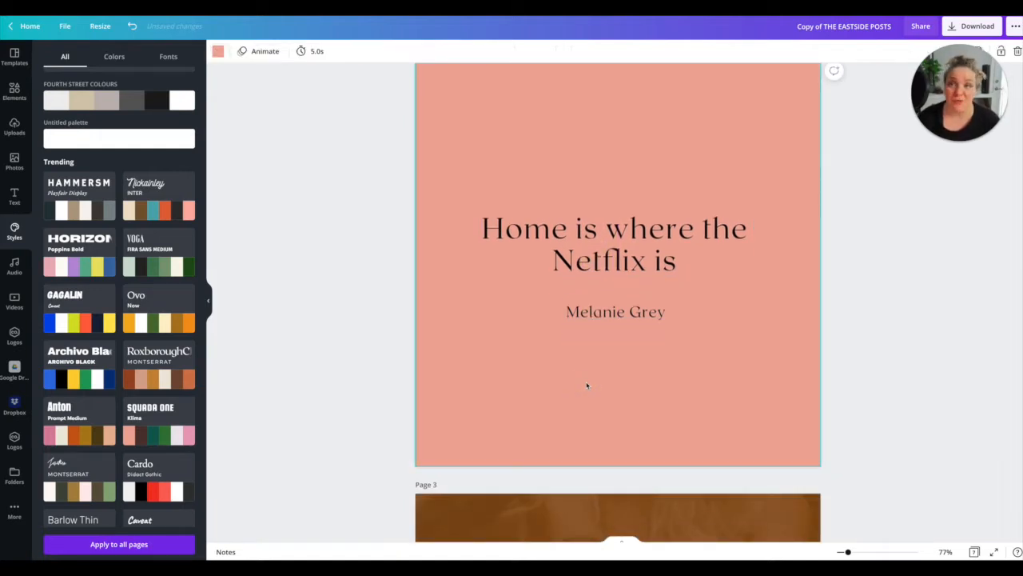
# - Add the realtor's business name in capitals at font size 20 and move it to the page bottom
pyautogui.press('t')
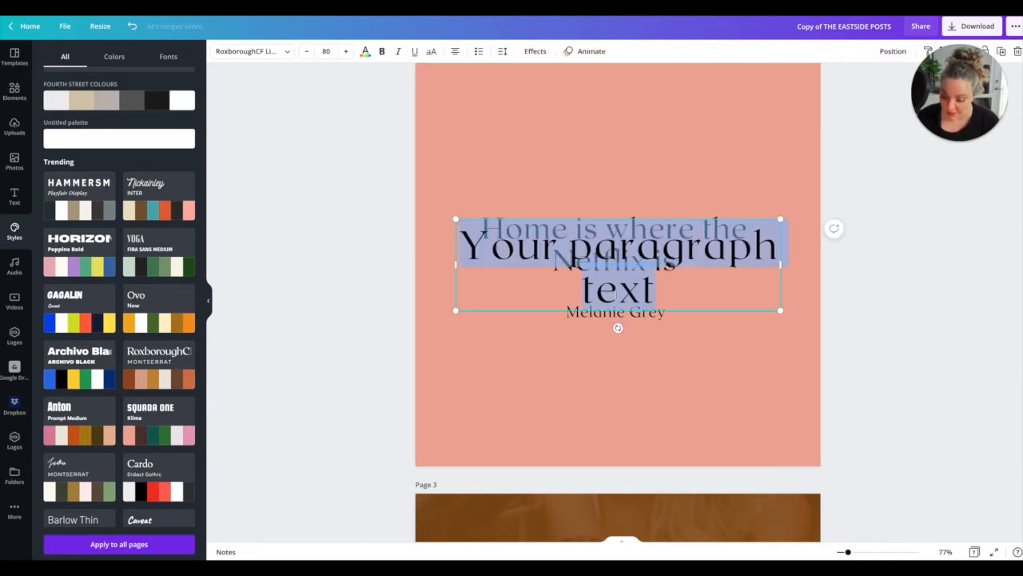
pyautogui.write('sara')
pyautogui.press('BackSpace')
pyautogui.press('BackSpace')
pyautogui.press('BackSpace')
pyautogui.press('BackSpace')
pyautogui.write('S')
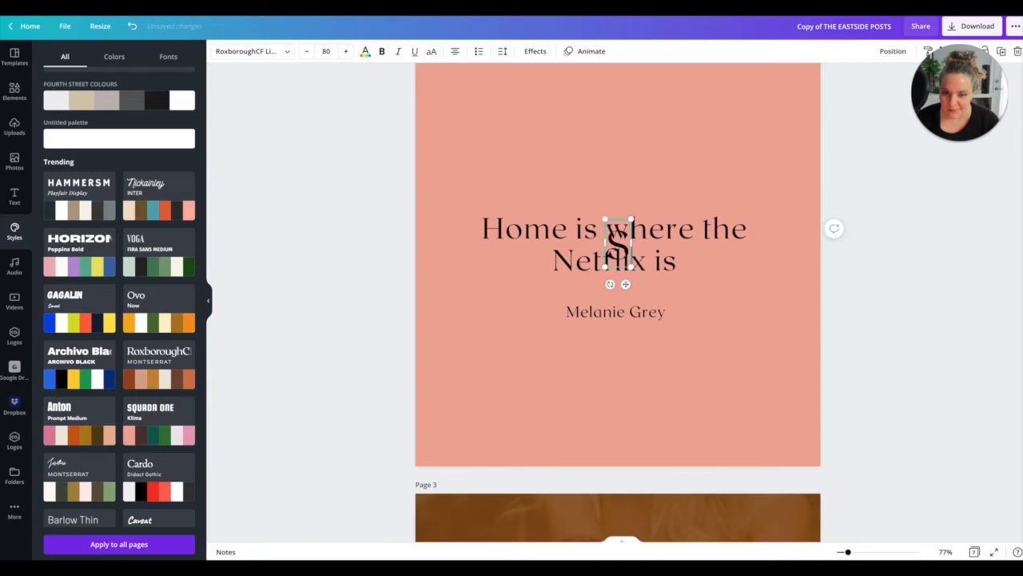
pyautogui.write('ARAH SMITH')
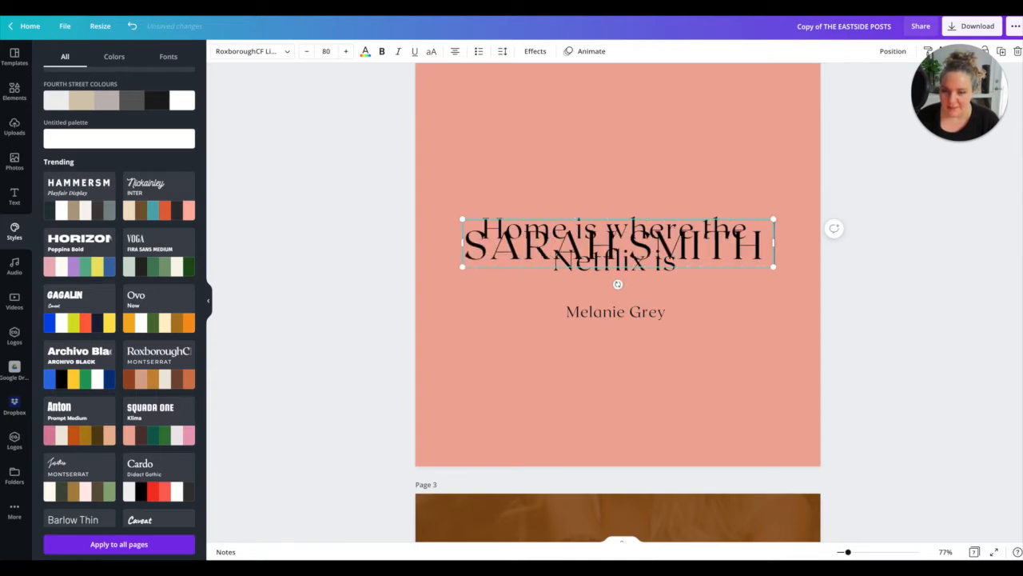
pyautogui.write(' REAL ESTATE')
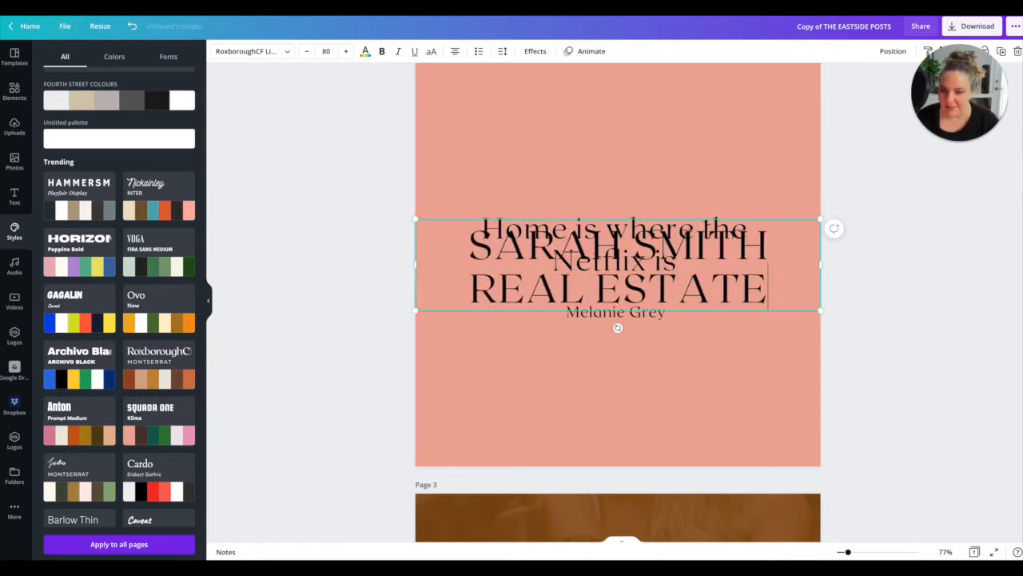
pyautogui.hotkey('ctrl', 'a')
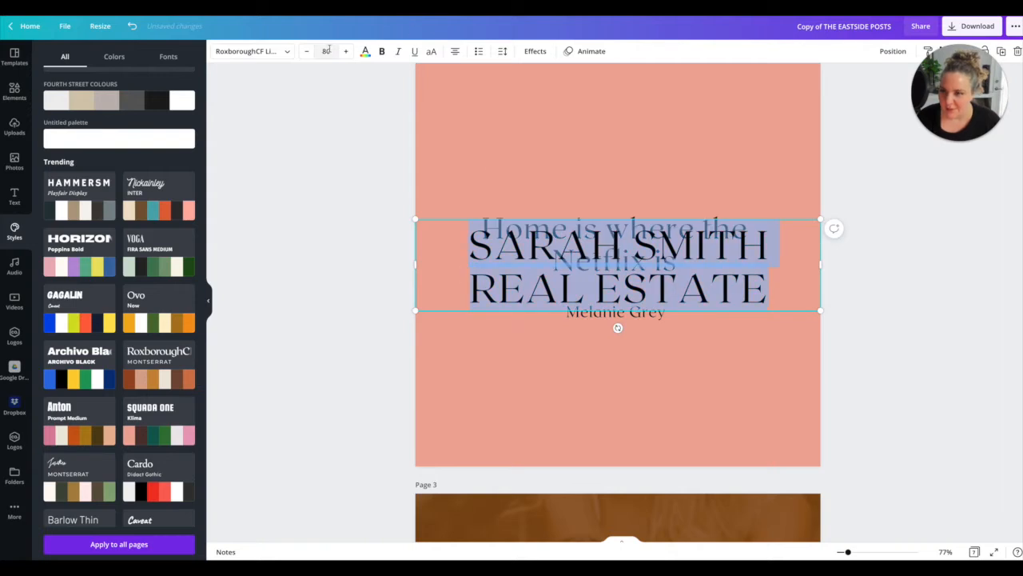
pyautogui.click(326, 51)
pyautogui.write('20')
pyautogui.press('Return')
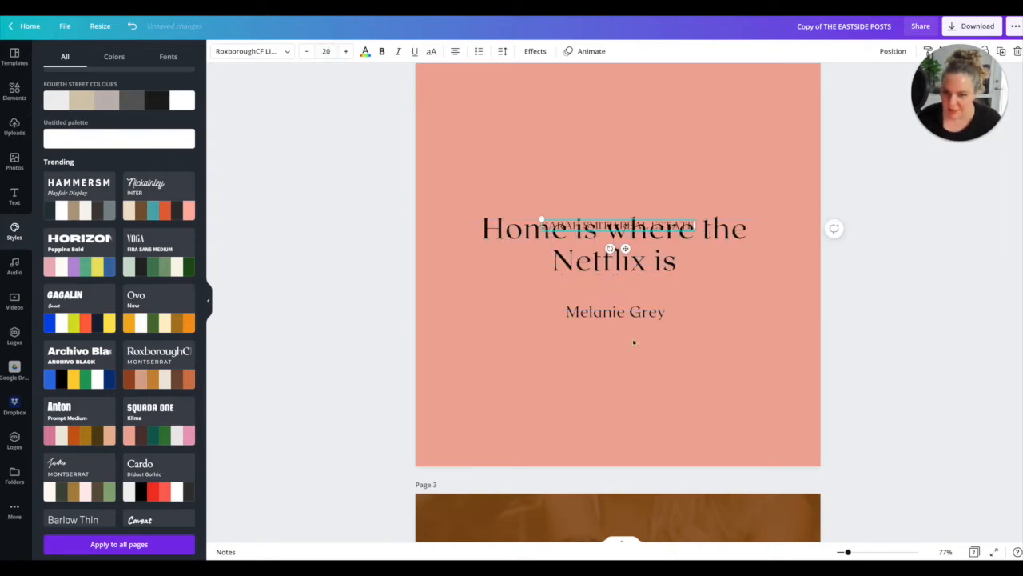
pyautogui.moveTo(625, 248); pyautogui.dragTo(619, 456)
# - Widen the business name's letter spacing, scale it to about 15.8 and re-centre it
pyautogui.doubleClick(625, 431)
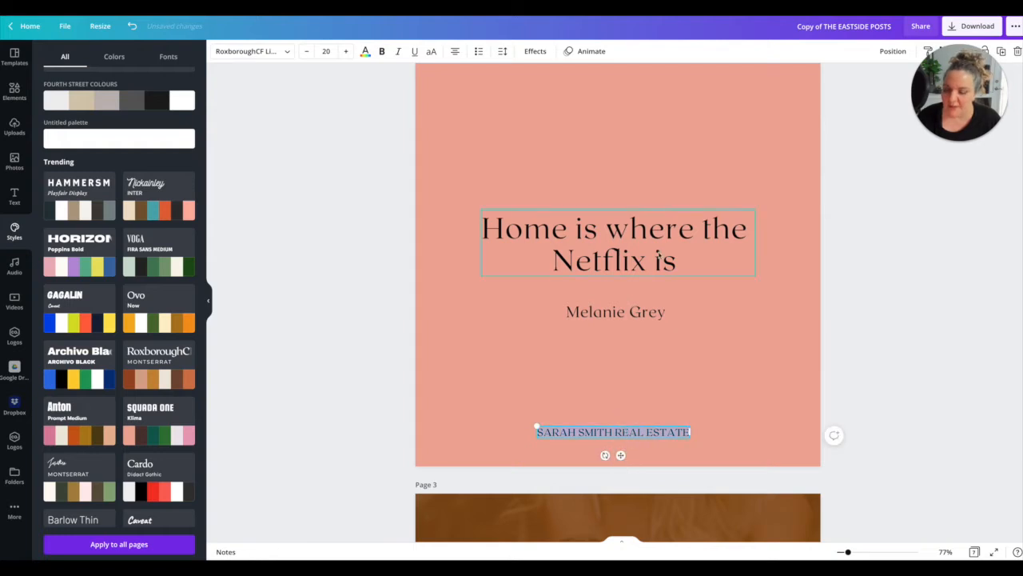
pyautogui.click(503, 50)
pyautogui.moveTo(577, 84); pyautogui.dragTo(598, 88)
pyautogui.click(505, 431)
pyautogui.moveTo(505, 432); pyautogui.dragTo(544, 430)
pyautogui.moveTo(628, 454); pyautogui.dragTo(606, 453)
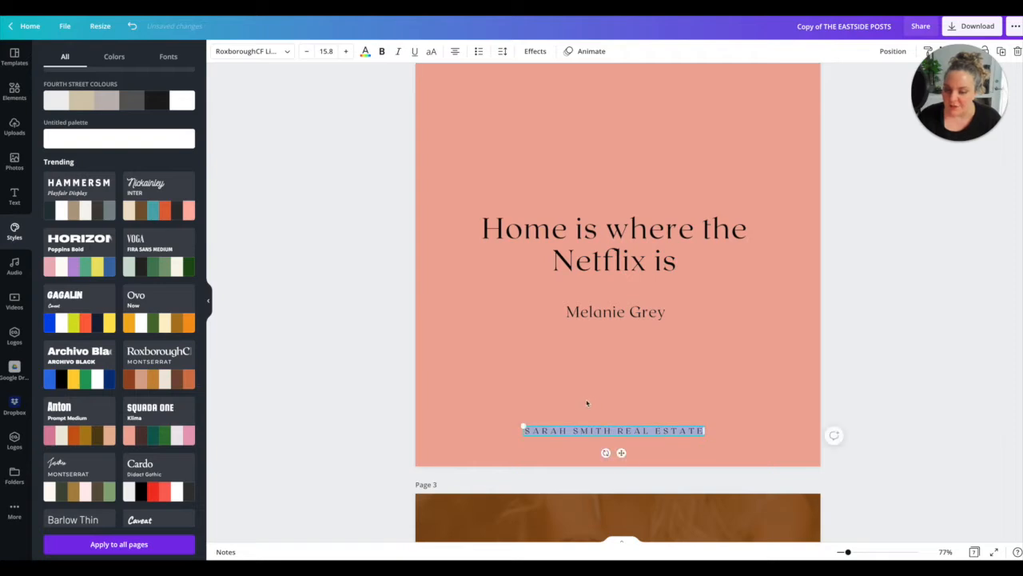
pyautogui.click(585, 400)
pyautogui.click(586, 258)
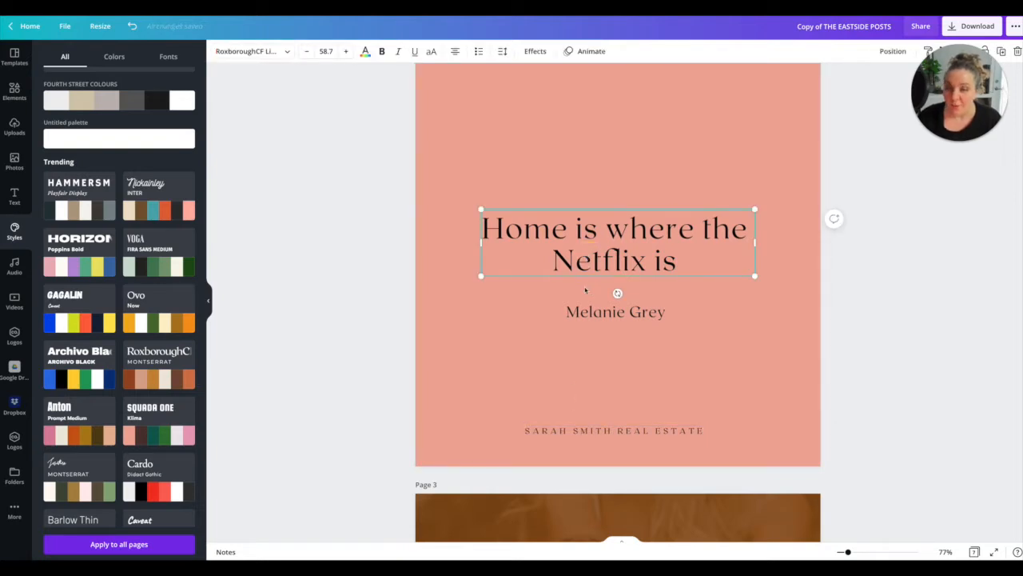
# - Try a dark bold-caps style, then apply the brown style with cream serif text
pyautogui.click(77, 202)
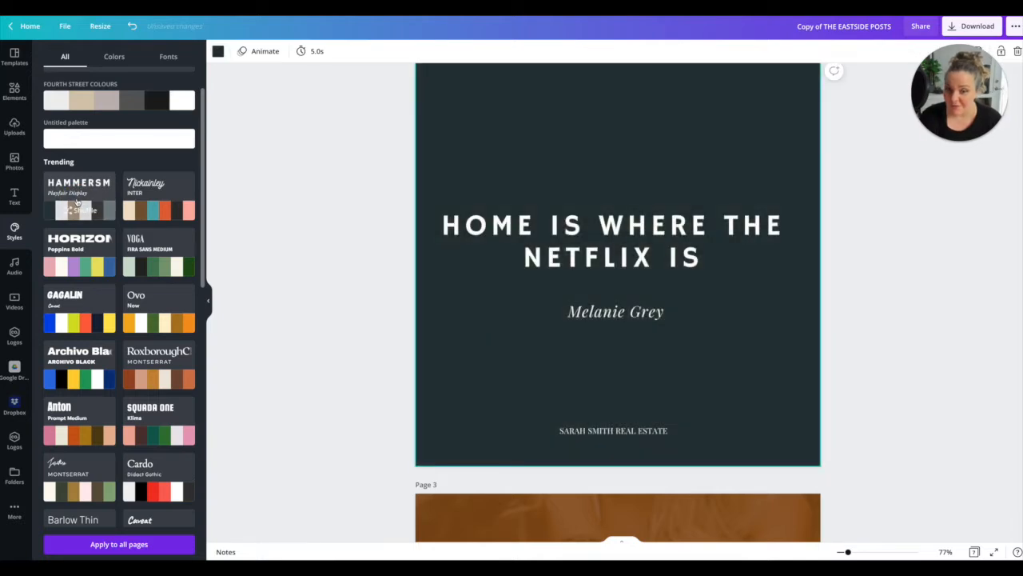
pyautogui.click(78, 308)
pyautogui.click(162, 346)
pyautogui.scroll(-1, 162, 355)
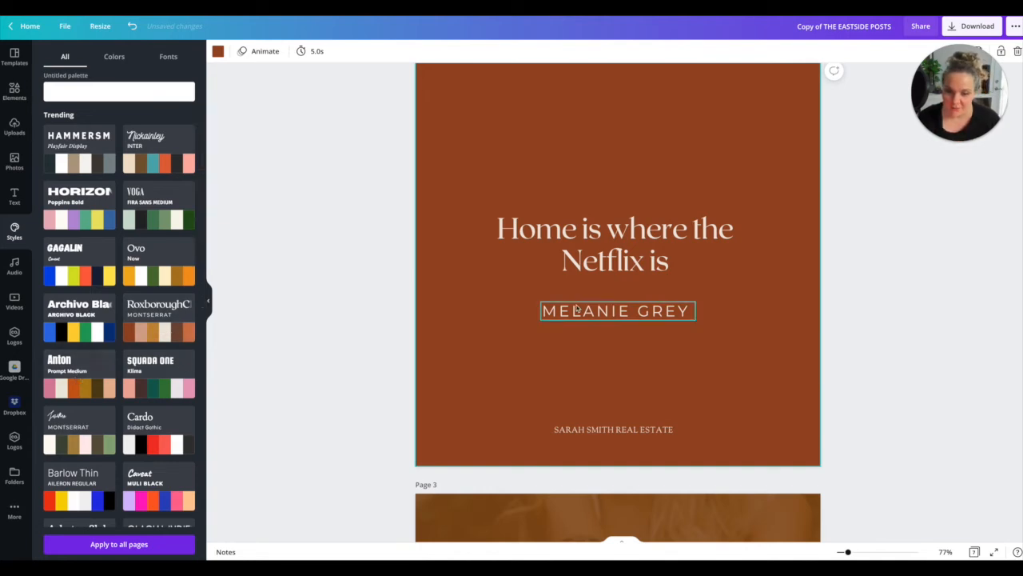
pyautogui.scroll(5, 576, 308)
pyautogui.scroll(-5, 576, 308)
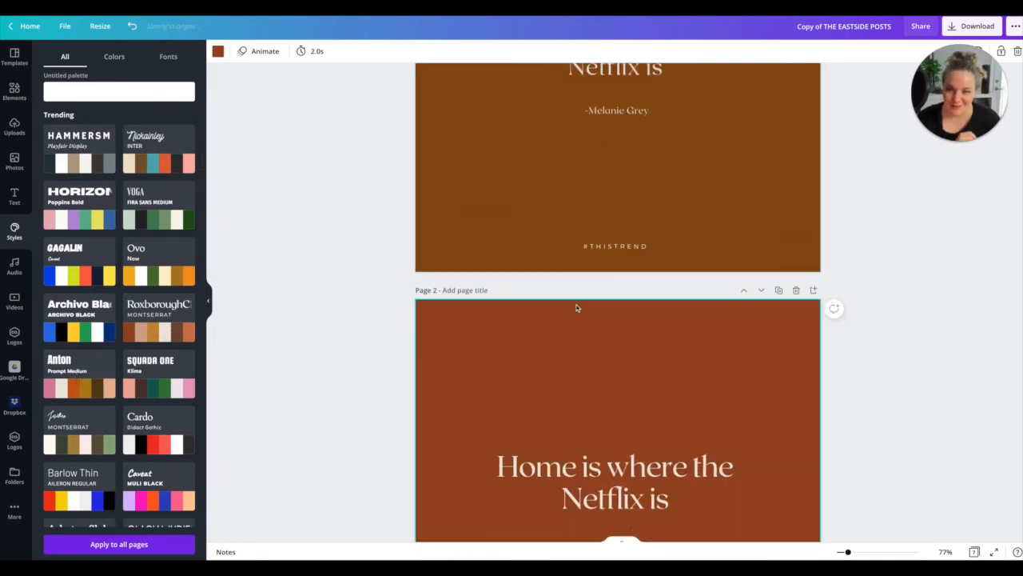
pyautogui.scroll(-2, 576, 308)
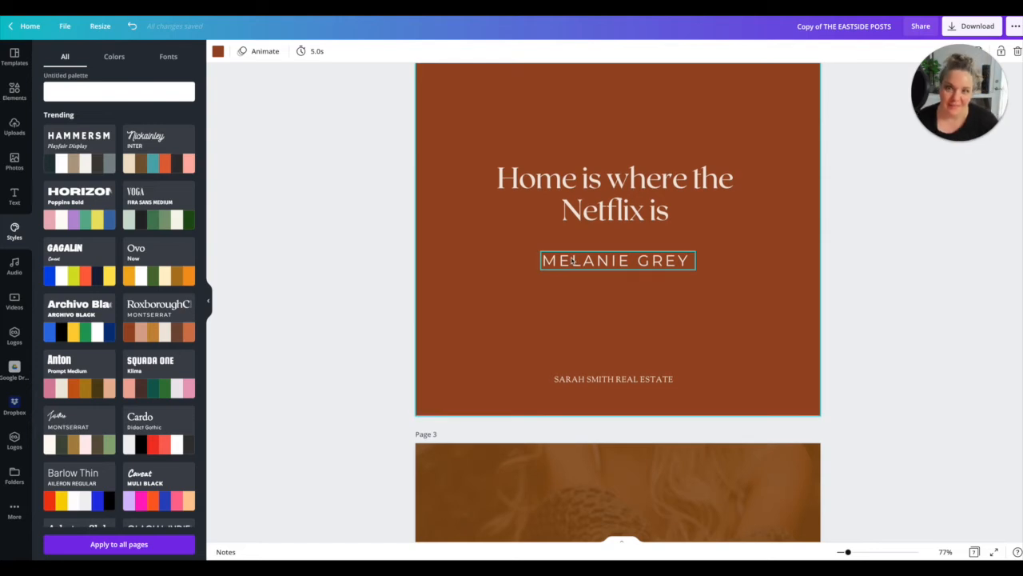
# - Shrink the author name to about 20.6 and re-centre it under the quote
pyautogui.click(573, 259)
pyautogui.moveTo(542, 251); pyautogui.dragTo(587, 256)
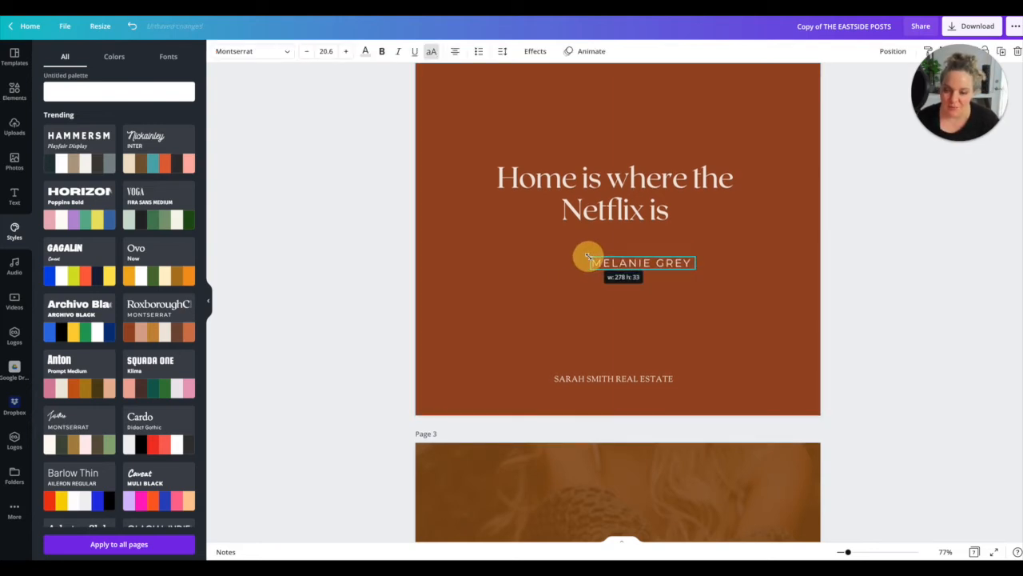
pyautogui.moveTo(646, 285); pyautogui.dragTo(626, 285)
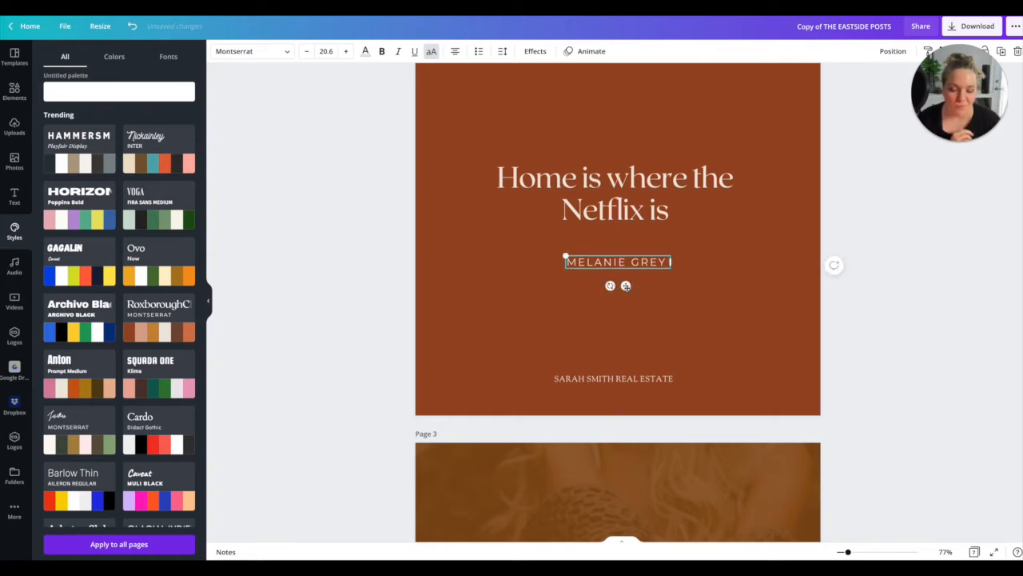
pyautogui.scroll(-1, 616, 278)
pyautogui.scroll(-1, 617, 278)
# - Increase the letter spacing of the bottom business-name line
pyautogui.click(615, 232)
pyautogui.click(502, 50)
pyautogui.moveTo(577, 84); pyautogui.dragTo(596, 84)
pyautogui.click(400, 159)
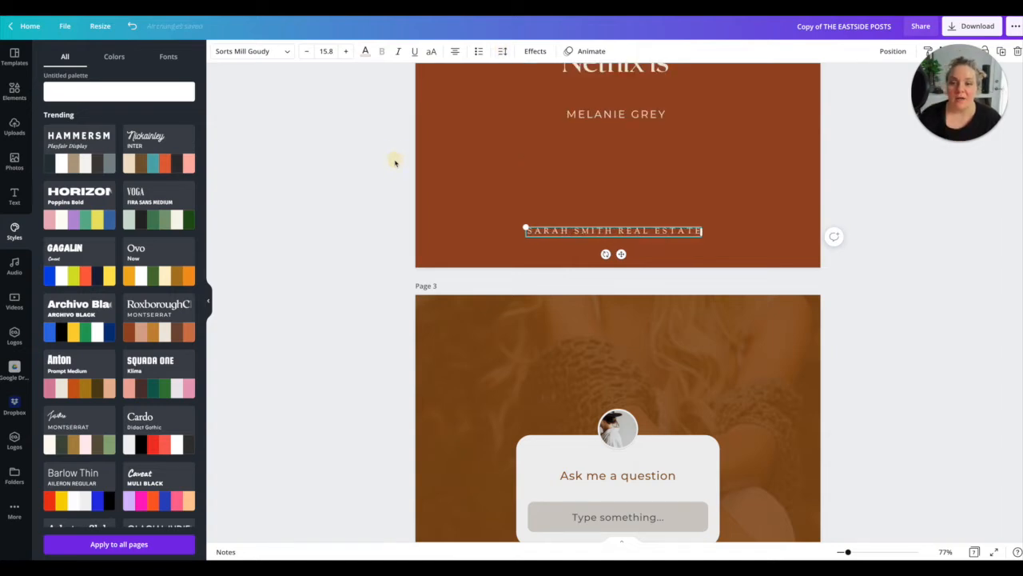
pyautogui.scroll(3, 396, 162)
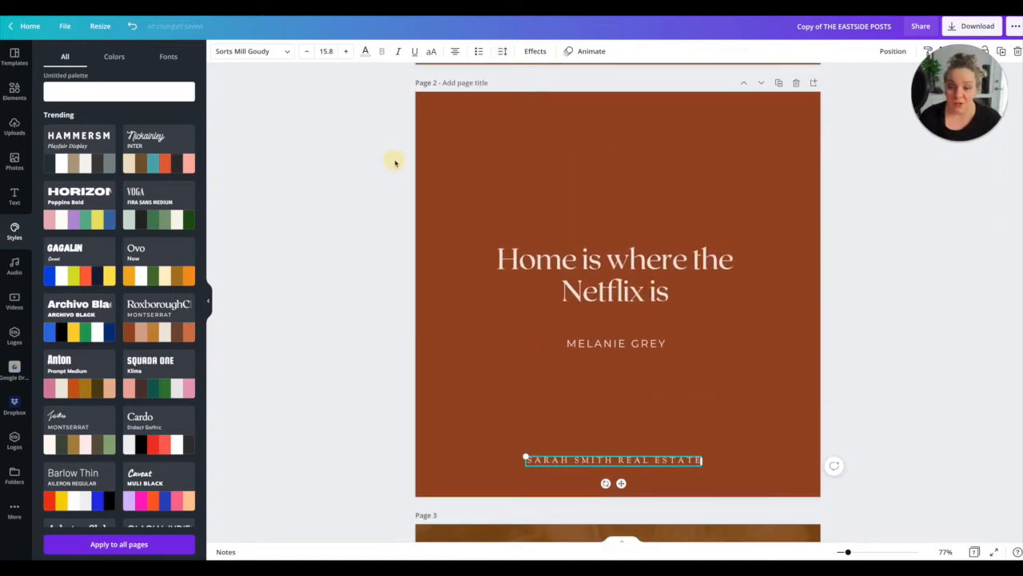
pyautogui.click(395, 163)
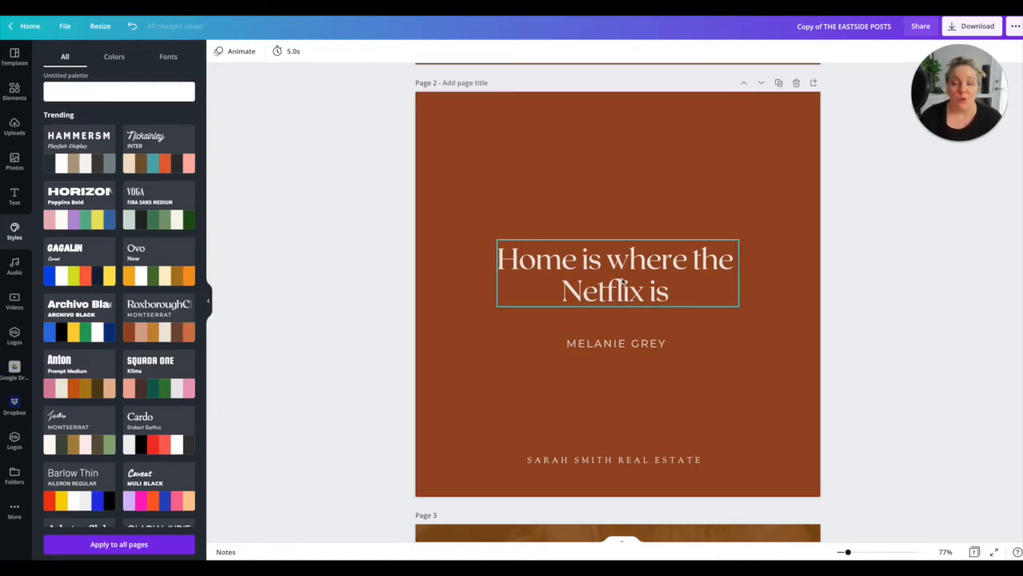
pyautogui.click(626, 196)
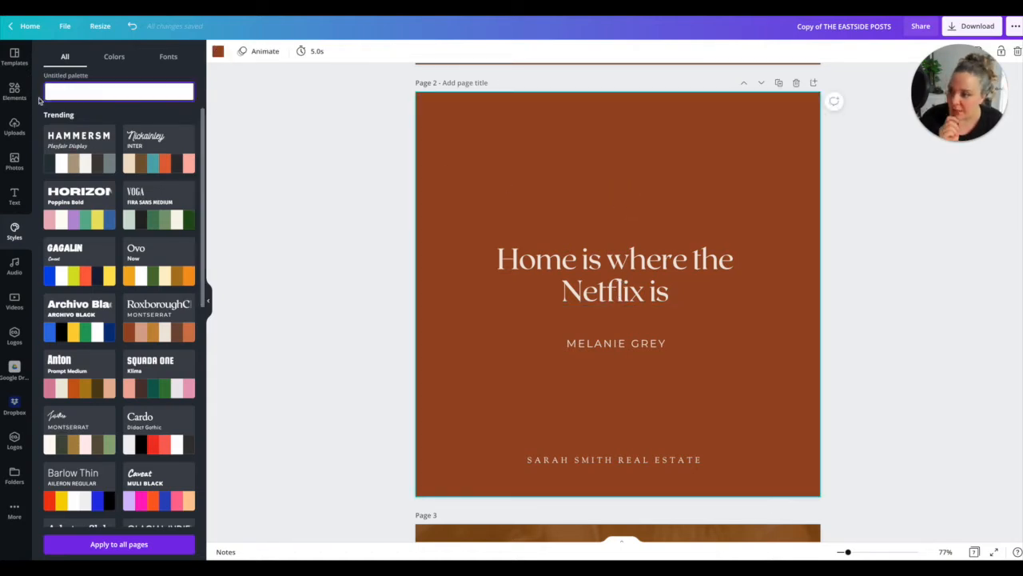
# - Search Elements for 'QUOTE' and add a quotation-mark graphic to page 2
pyautogui.click(19, 94)
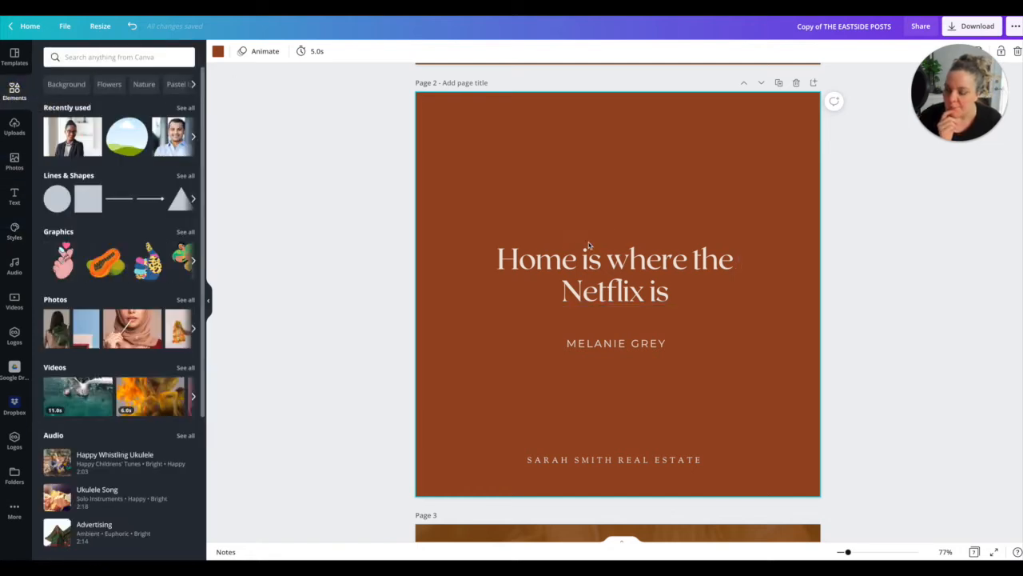
pyautogui.click(75, 51)
pyautogui.write('QUOTE')
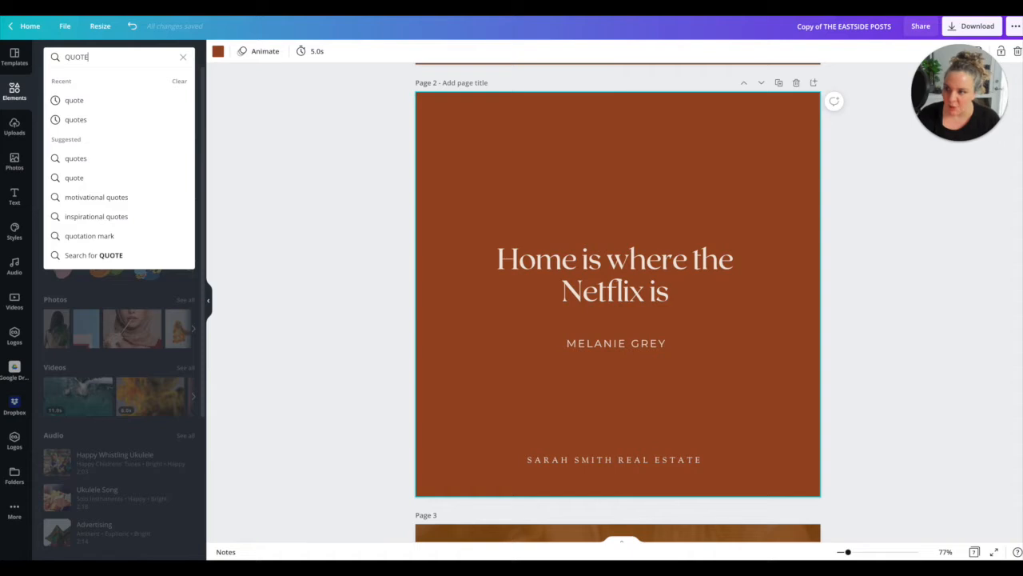
pyautogui.press('Return')
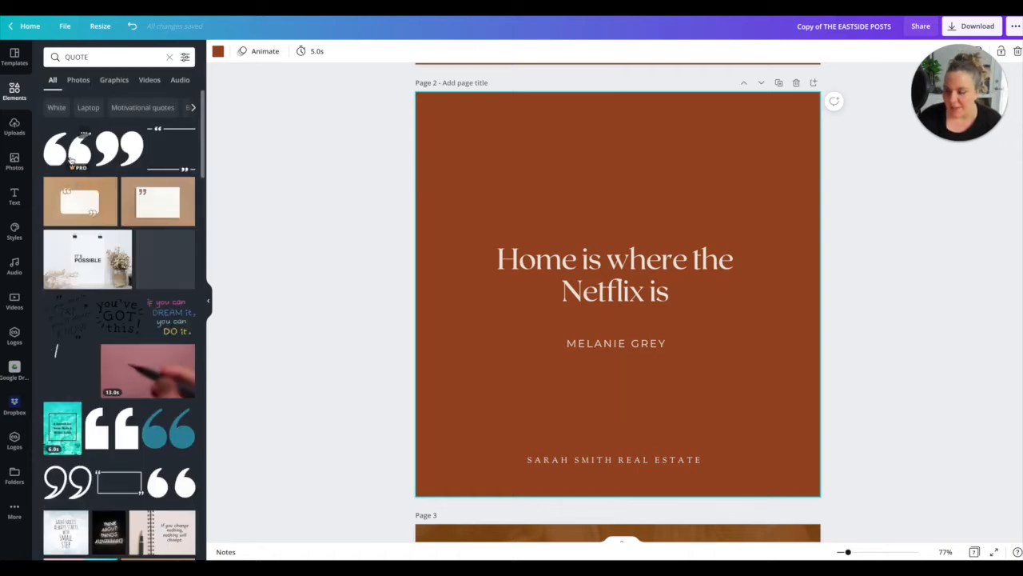
pyautogui.scroll(-3, 99, 326)
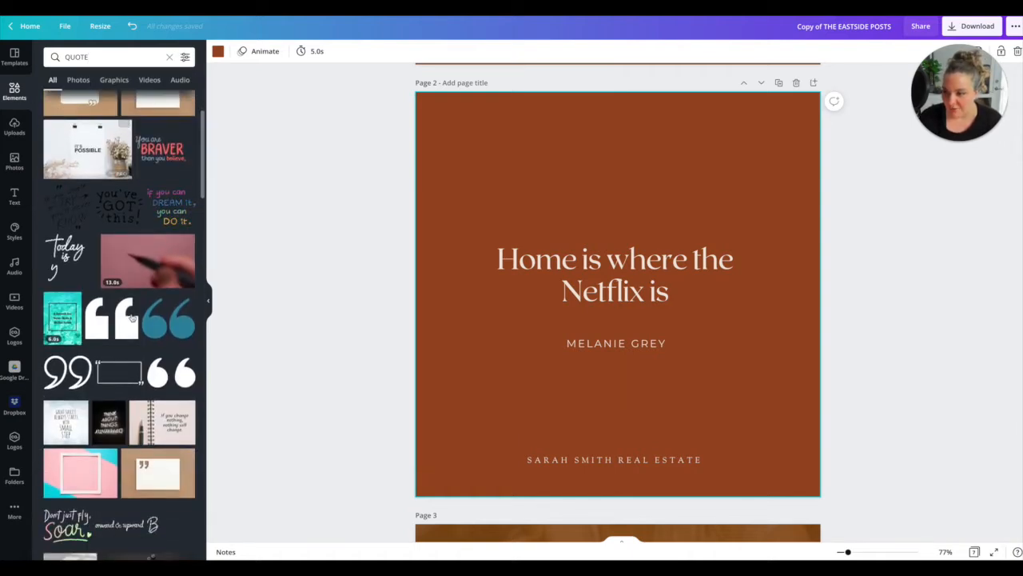
pyautogui.click(99, 326)
# - Shrink the quotation marks, set transparency to 12 and centre them above the quote
pyautogui.moveTo(536, 229); pyautogui.dragTo(629, 200)
pyautogui.moveTo(961, 50); pyautogui.dragTo(964, 118)
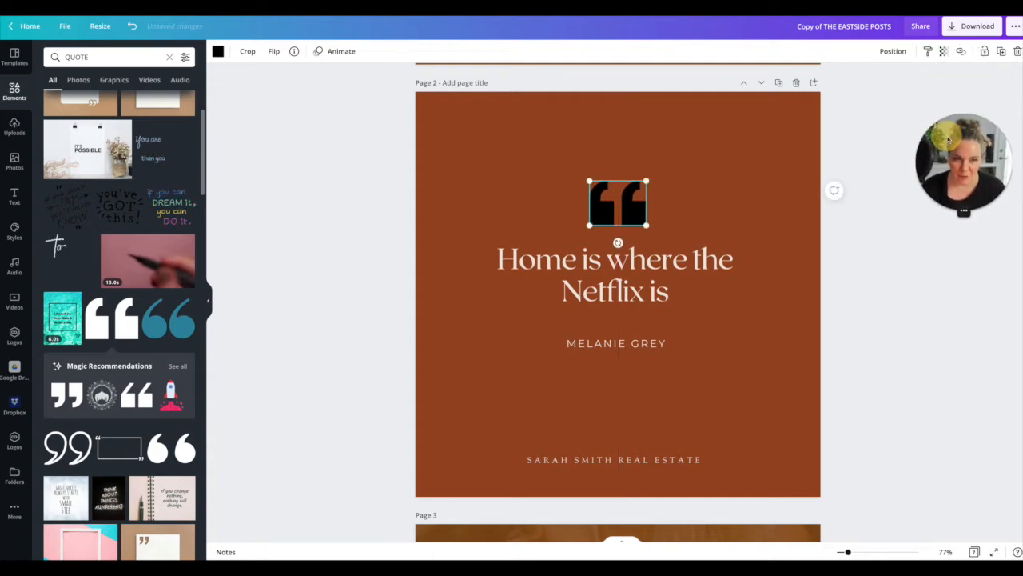
pyautogui.click(944, 51)
pyautogui.moveTo(910, 81); pyautogui.dragTo(860, 83)
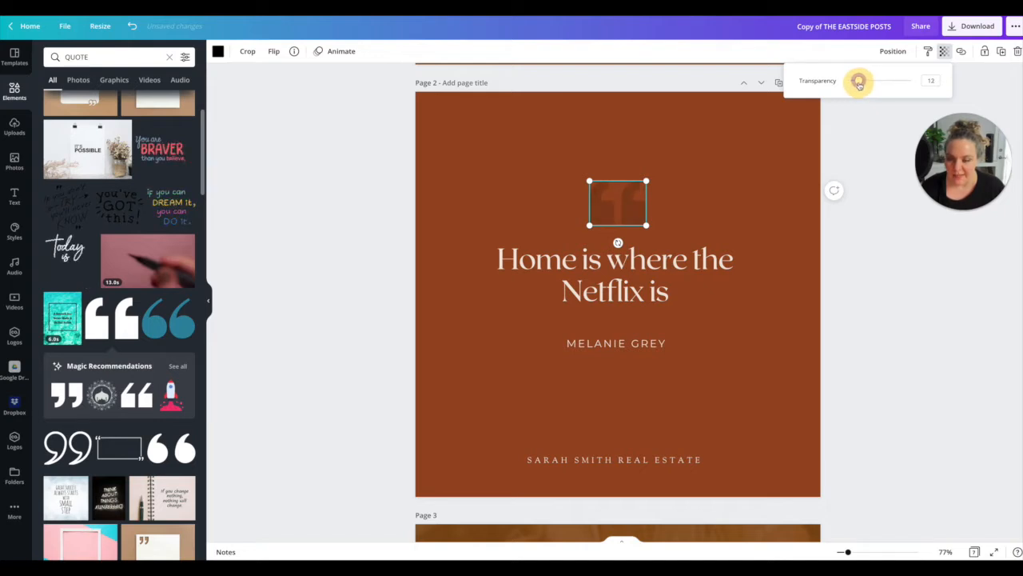
pyautogui.click(871, 242)
pyautogui.moveTo(621, 224); pyautogui.dragTo(614, 217)
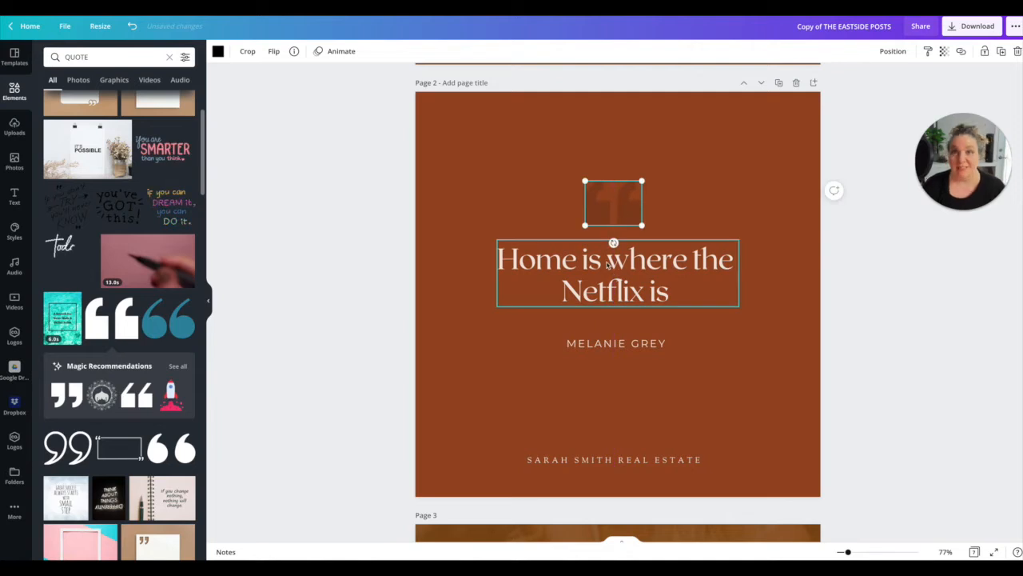
pyautogui.scroll(-1, 607, 265)
pyautogui.click(596, 237)
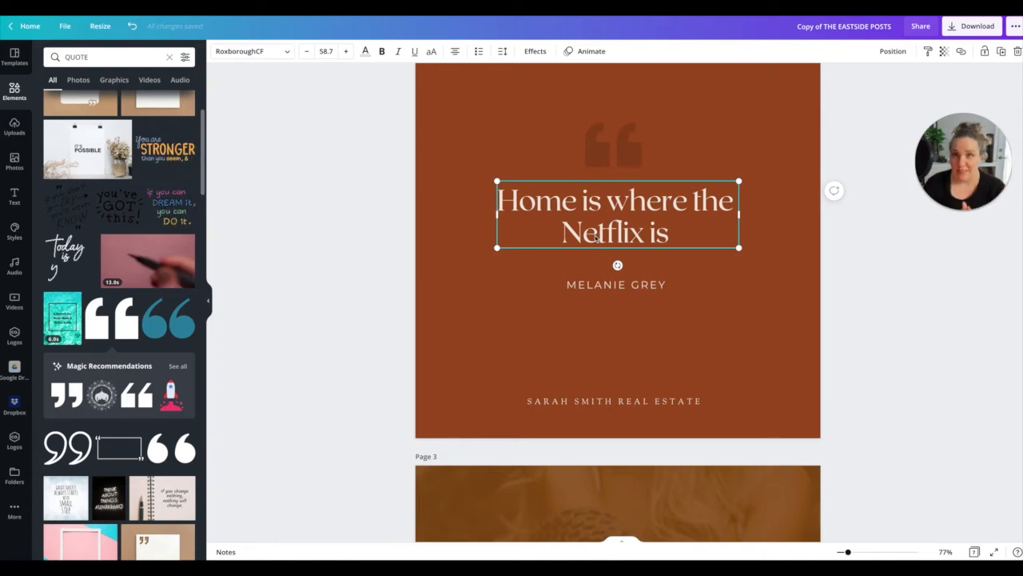
pyautogui.scroll(-5, 596, 237)
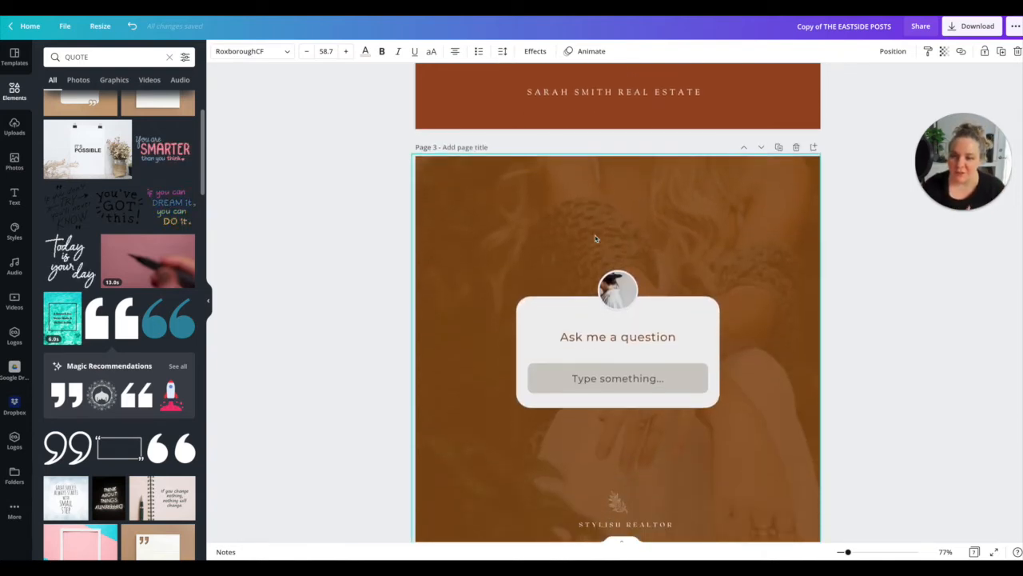
# - Insert a blank page 4 directly after the 'Ask me a question' page 3
pyautogui.scroll(-1, 505, 224)
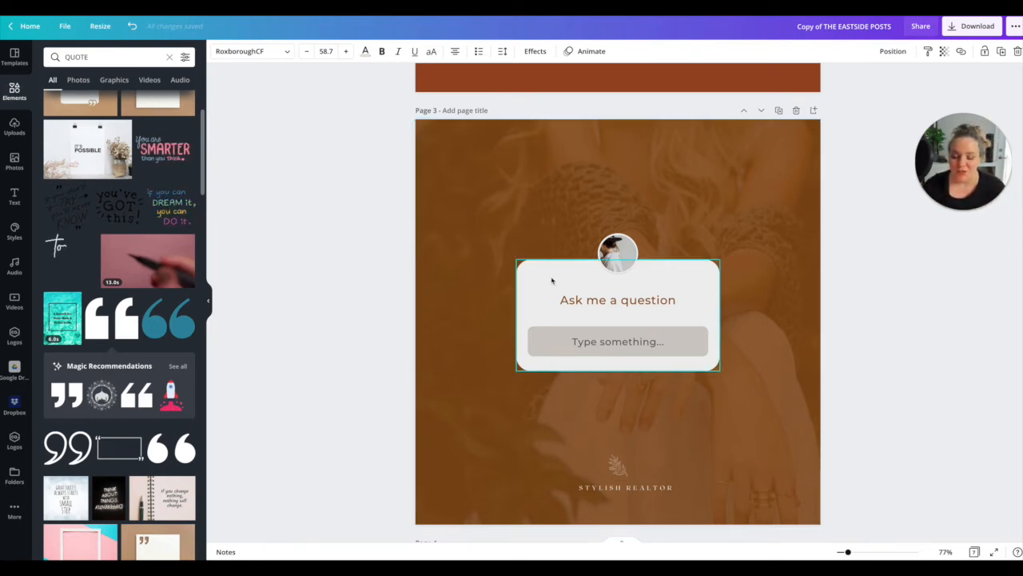
pyautogui.click(509, 227)
pyautogui.scroll(-2, 510, 227)
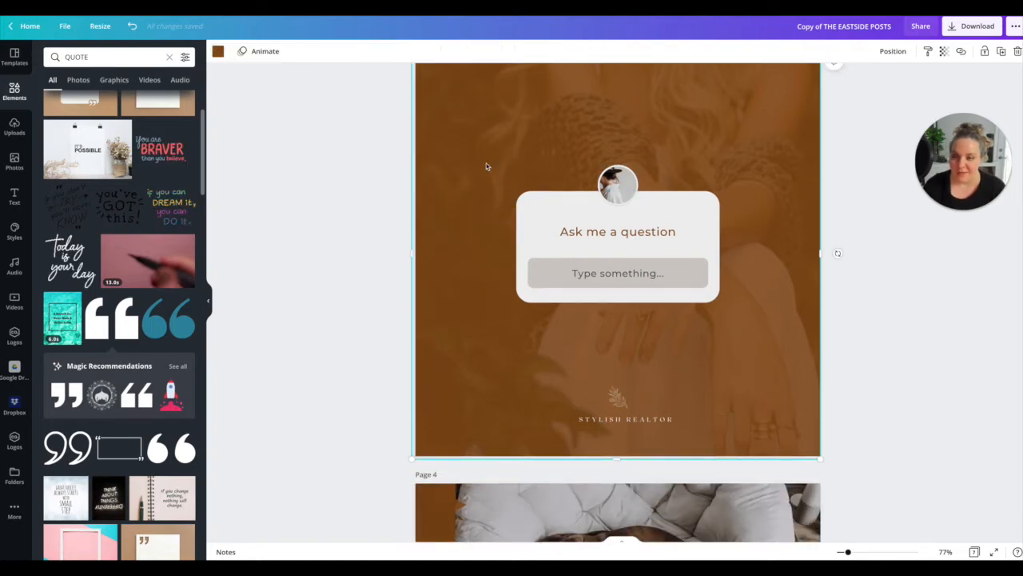
pyautogui.scroll(2, 486, 166)
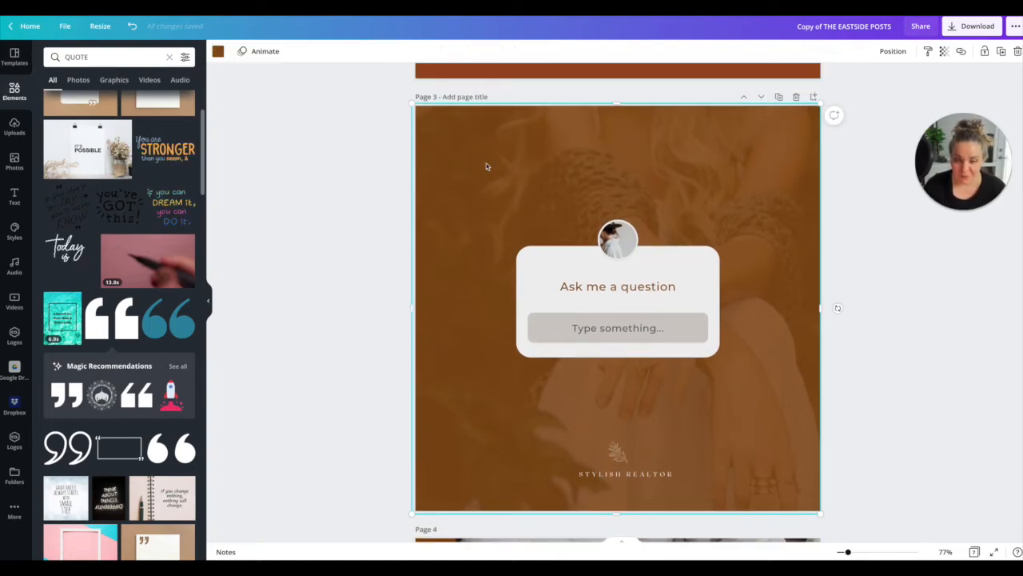
pyautogui.scroll(2, 503, 152)
pyautogui.scroll(-2, 504, 155)
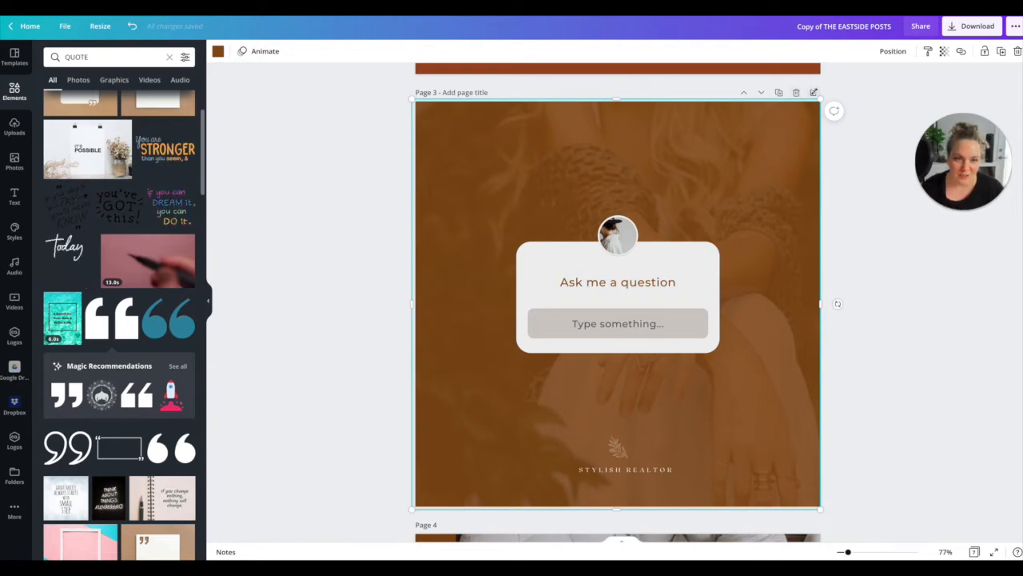
pyautogui.click(814, 92)
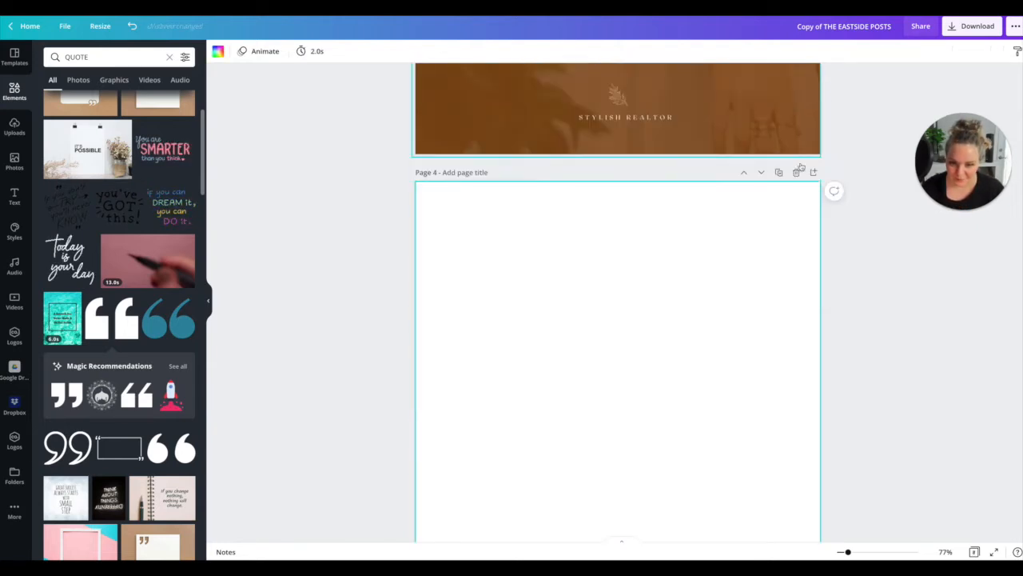
# - Replace the old Elements search with 'shapes'
pyautogui.scroll(4, 615, 240)
pyautogui.click(534, 119)
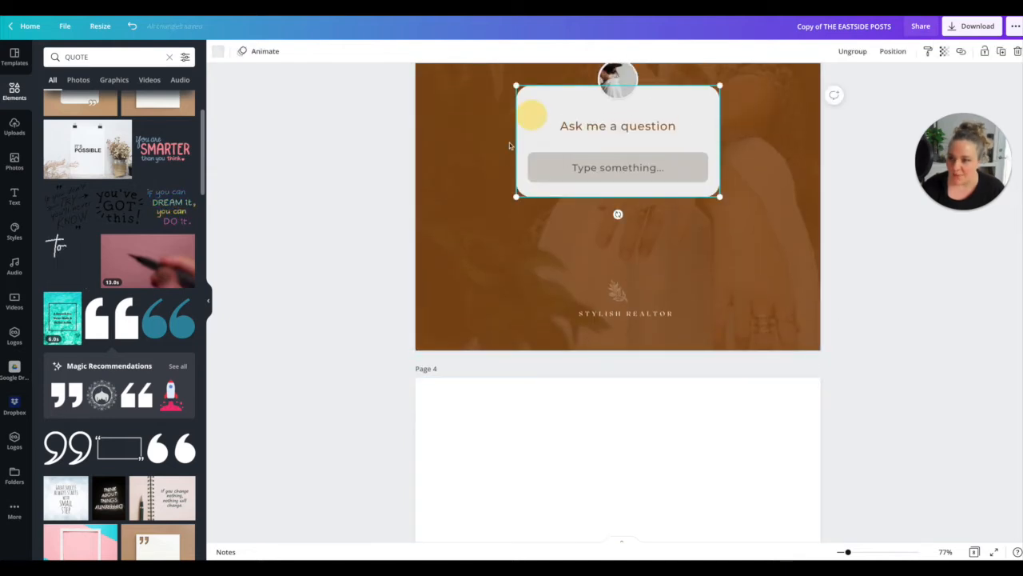
pyautogui.click(78, 57)
pyautogui.doubleClick(78, 57)
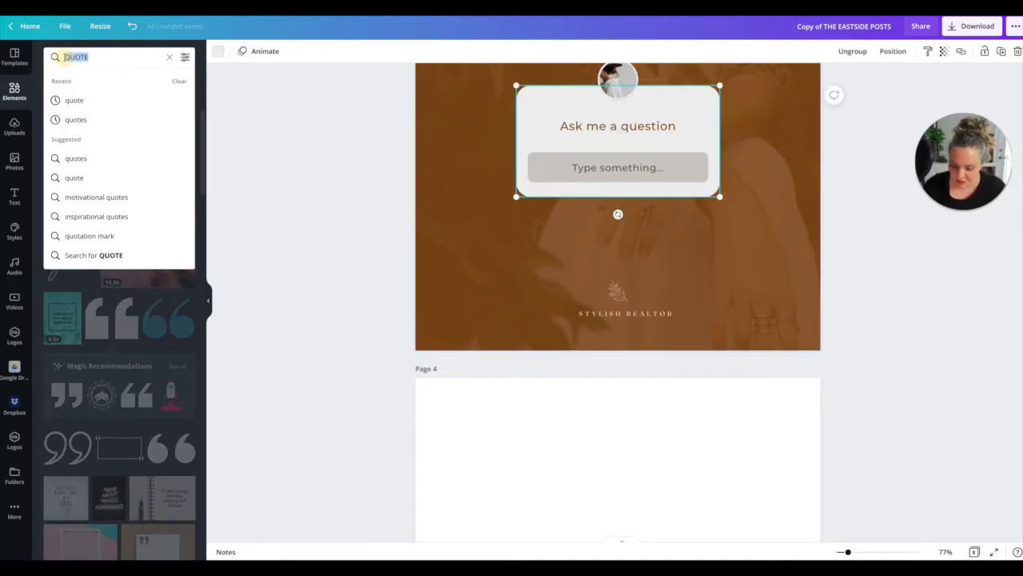
pyautogui.press('BackSpace')
pyautogui.write('SHAPES')
pyautogui.press('Return')
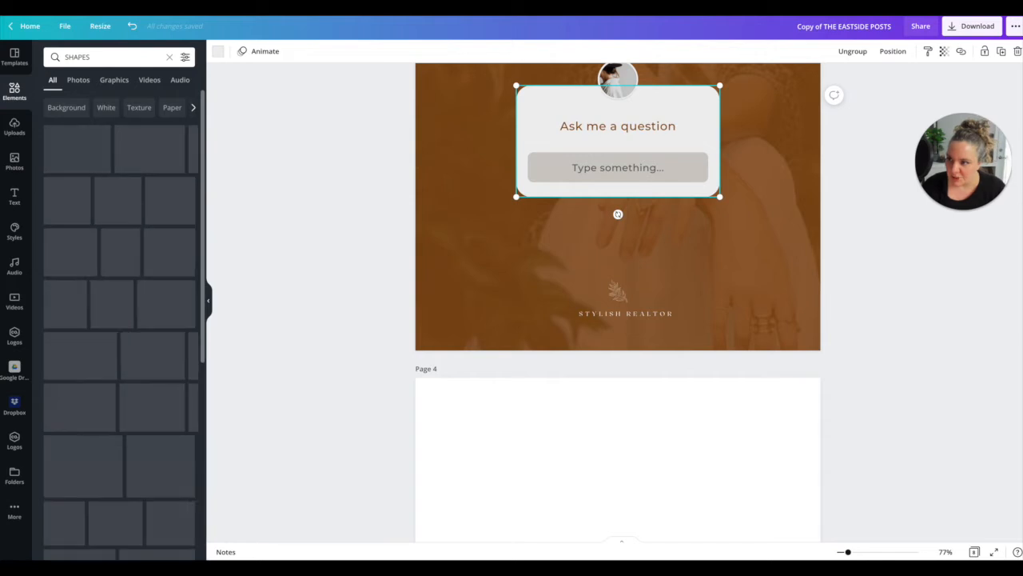
# - Add a rounded square and stretch it into a wide brown rectangle on page 4
pyautogui.scroll(-1, 123, 163)
pyautogui.scroll(-2, 123, 163)
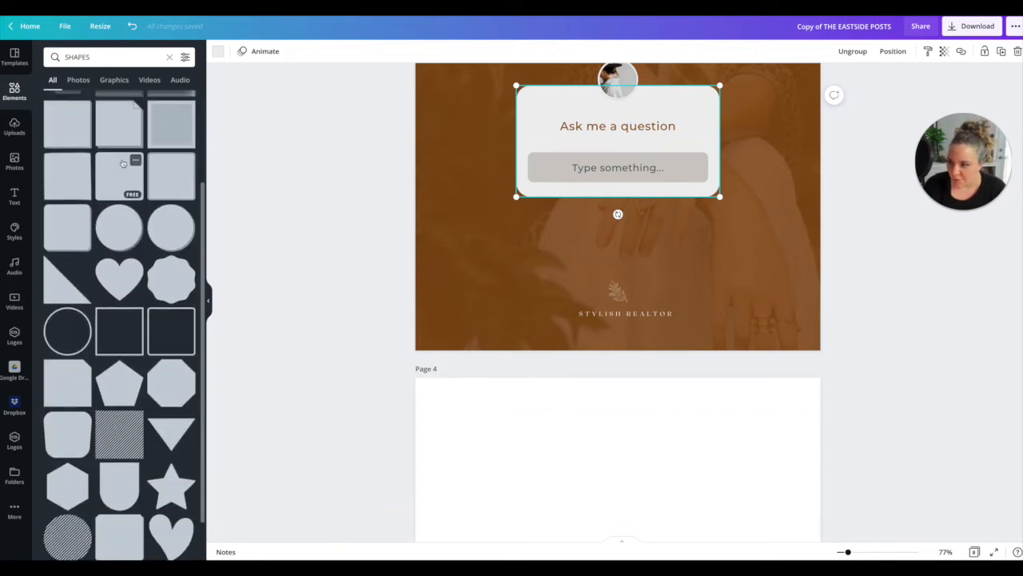
pyautogui.scroll(-1, 124, 173)
pyautogui.click(113, 136)
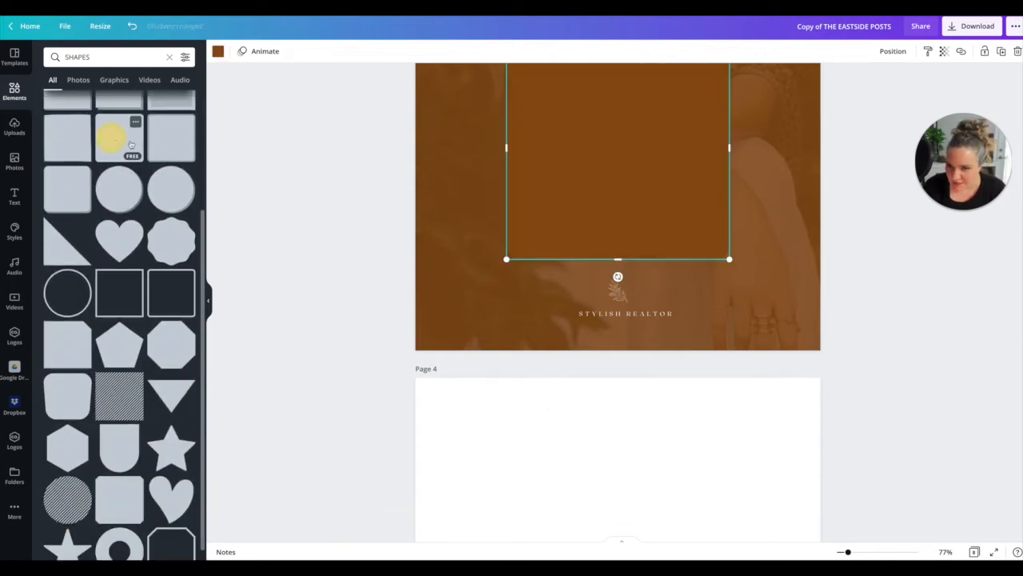
pyautogui.moveTo(583, 141); pyautogui.dragTo(593, 487)
pyautogui.scroll(-2, 601, 448)
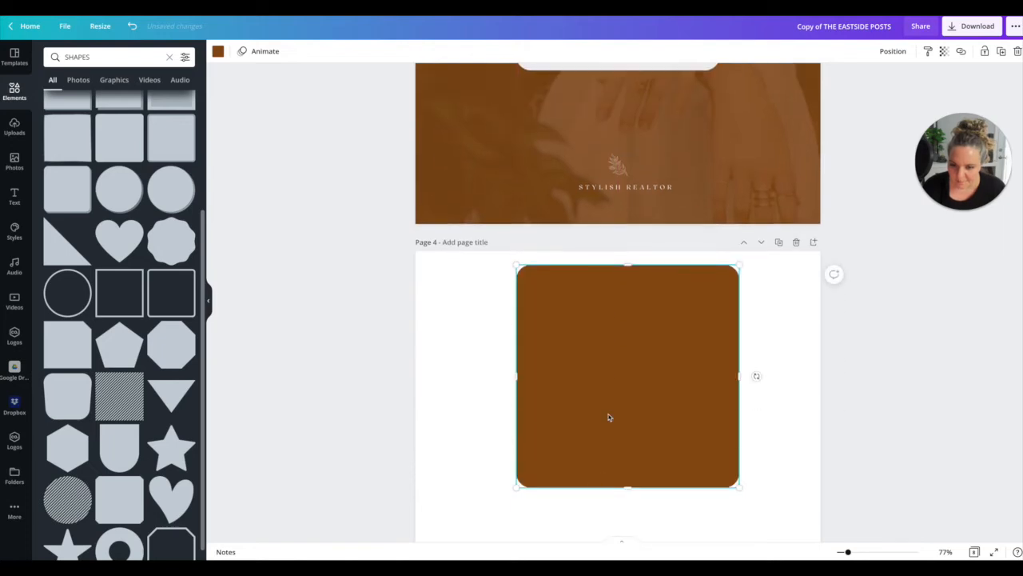
pyautogui.moveTo(628, 264); pyautogui.dragTo(629, 381)
pyautogui.moveTo(579, 429); pyautogui.dragTo(561, 477)
pyautogui.scroll(-1, 561, 476)
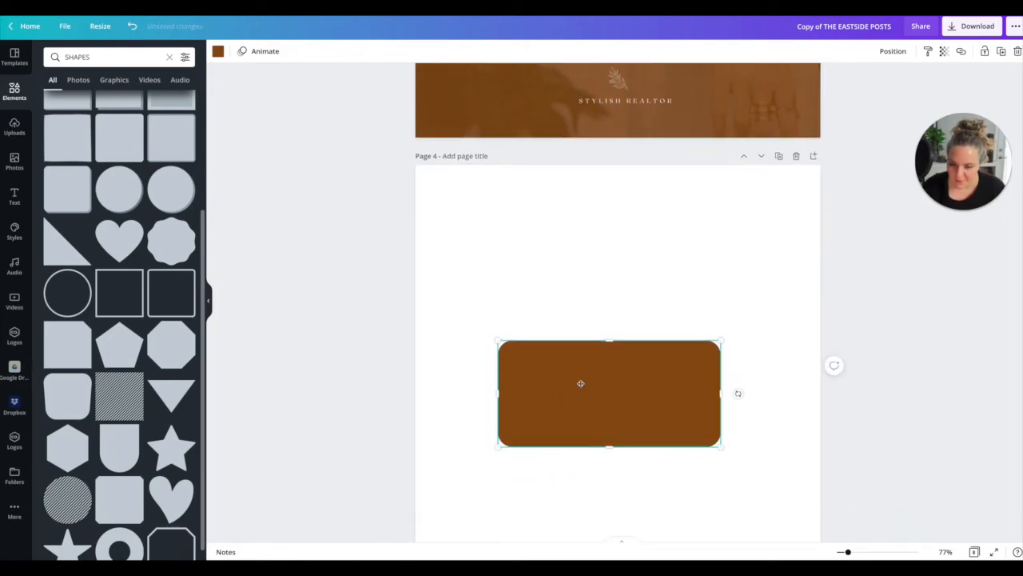
pyautogui.moveTo(580, 382); pyautogui.dragTo(582, 406)
pyautogui.scroll(4, 583, 409)
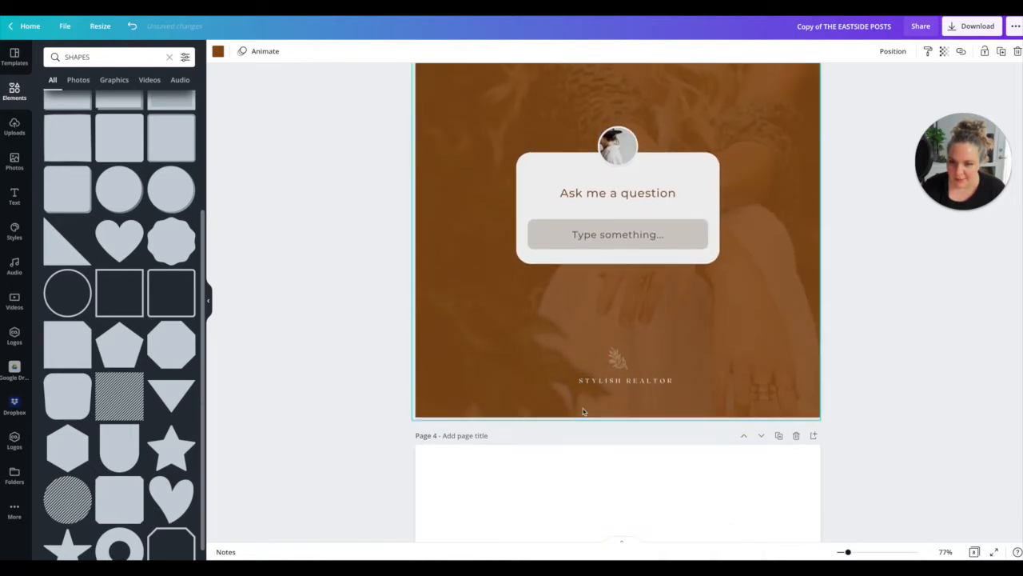
pyautogui.scroll(-5, 552, 258)
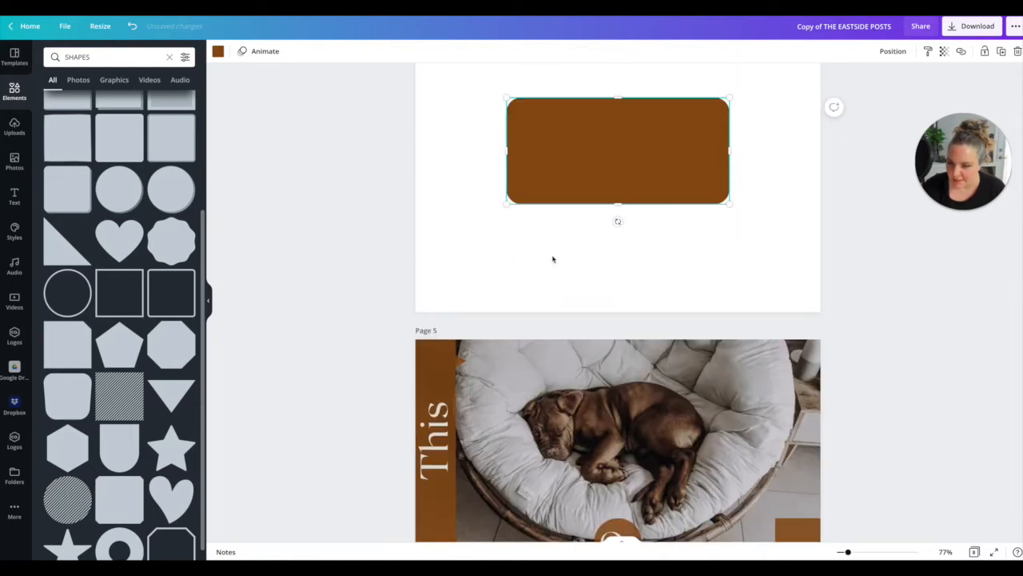
# - Paste a copy of the brown rectangle and shrink it into a narrow bar
pyautogui.rightClick(538, 172)
pyautogui.rightClick(565, 185)
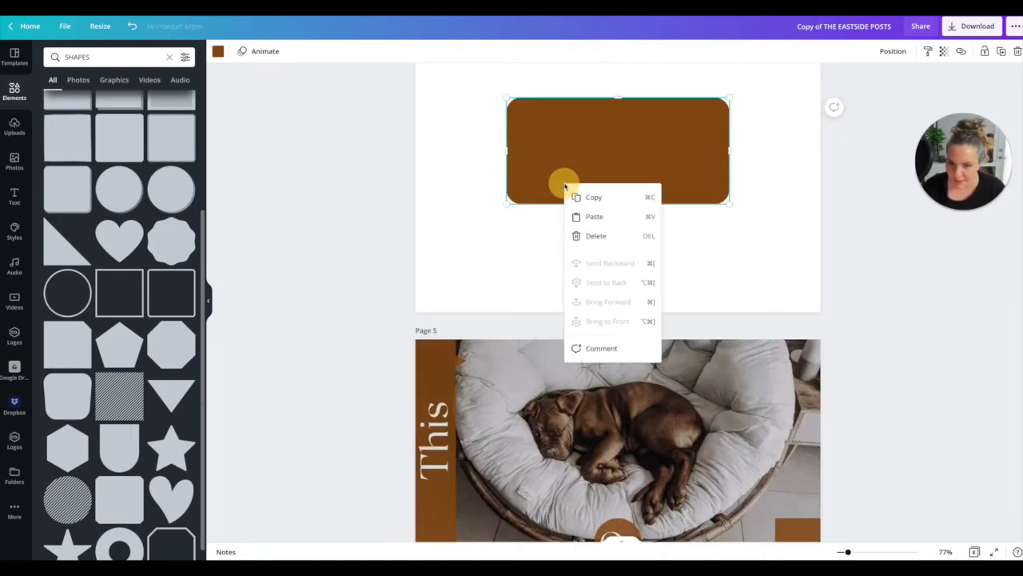
pyautogui.click(591, 217)
pyautogui.moveTo(510, 100); pyautogui.dragTo(543, 129)
pyautogui.click(198, 20)
pyautogui.click(668, 222)
pyautogui.press('super+z')
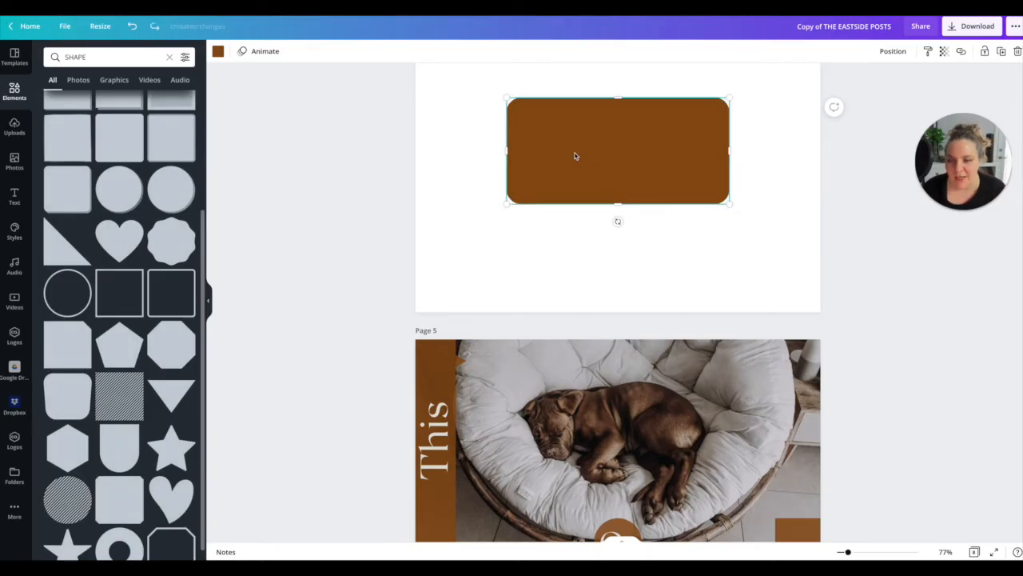
pyautogui.rightClick(574, 156)
pyautogui.click(558, 165)
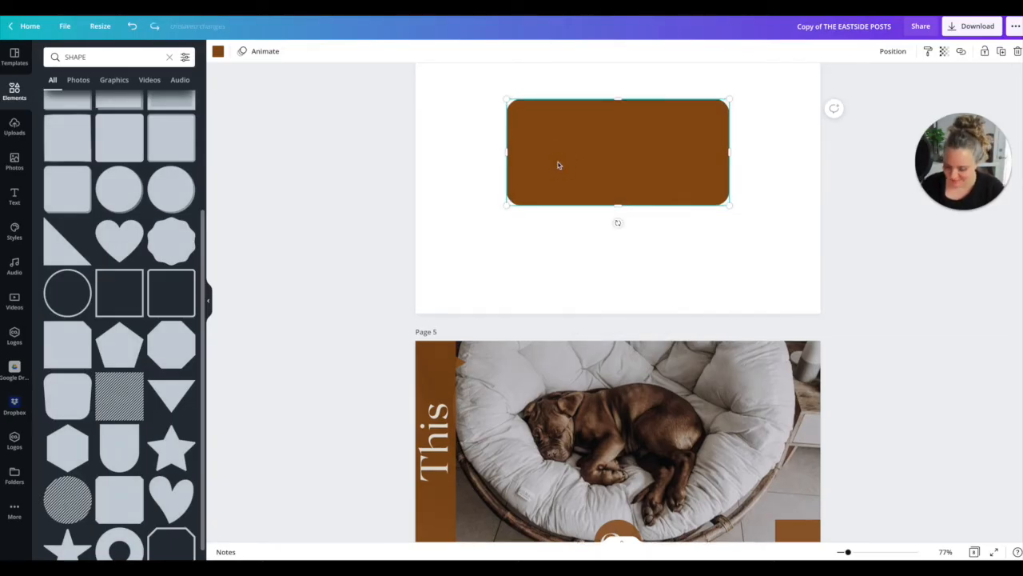
pyautogui.press('super+v')
pyautogui.moveTo(513, 104); pyautogui.dragTo(713, 177)
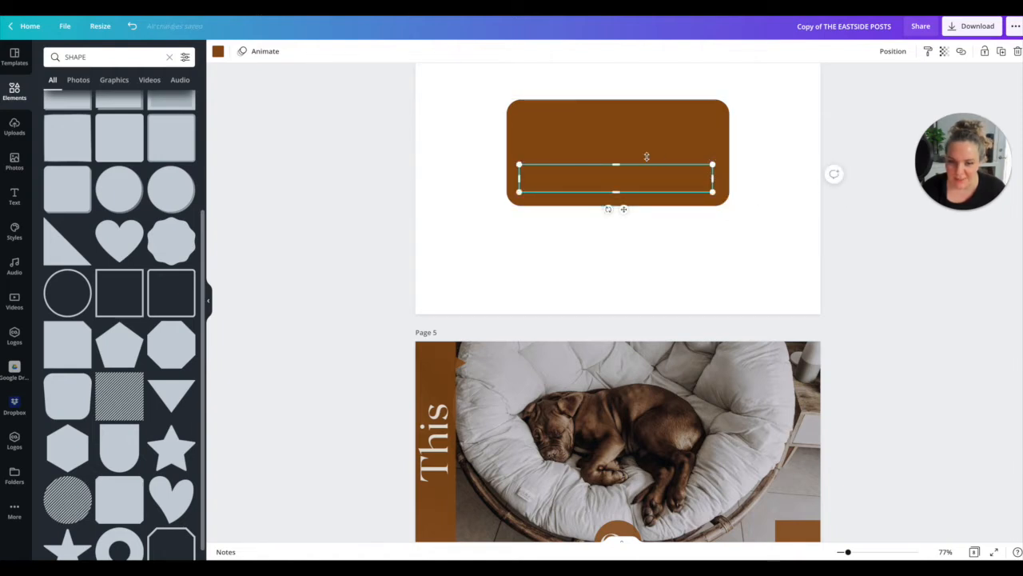
# - Recolour the bar light beige and centre it across the brown card's lower part
pyautogui.click(218, 51)
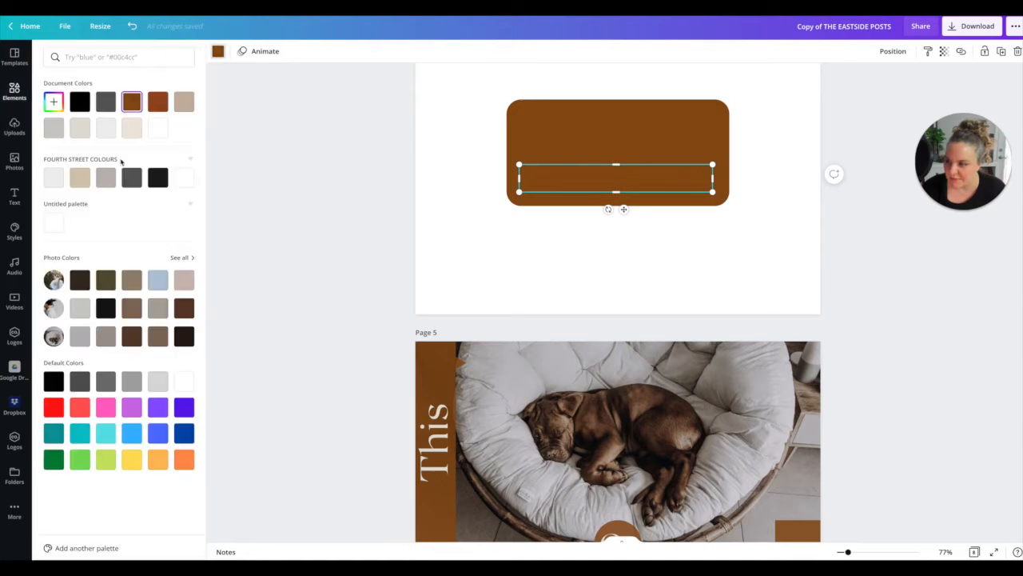
pyautogui.click(129, 132)
pyautogui.click(529, 213)
pyautogui.click(533, 213)
pyautogui.moveTo(560, 178); pyautogui.dragTo(560, 176)
pyautogui.scroll(3, 561, 178)
pyautogui.scroll(3, 559, 176)
pyautogui.scroll(-5, 560, 176)
# - Add a text box reading 'Ask me a question about fall decor'
pyautogui.click(597, 176)
pyautogui.press('t')
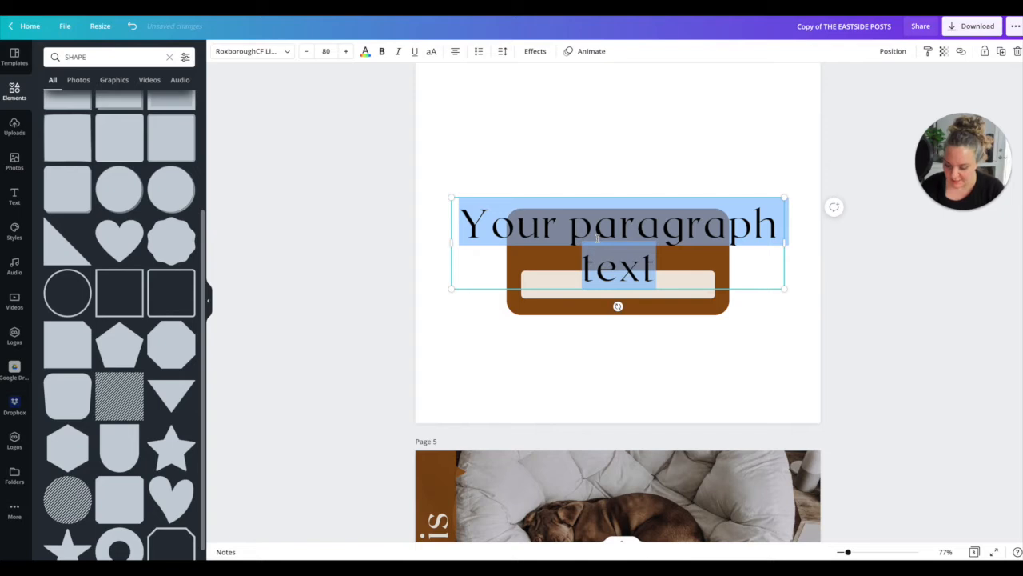
pyautogui.write('ASK ME A Q')
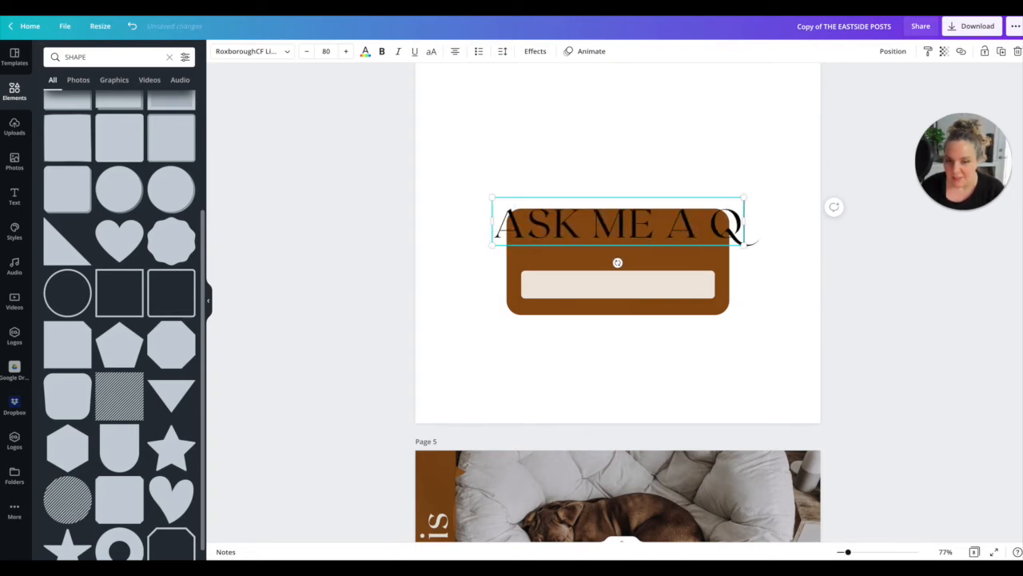
pyautogui.hotkey('ctrl', 'a')
pyautogui.write('As')
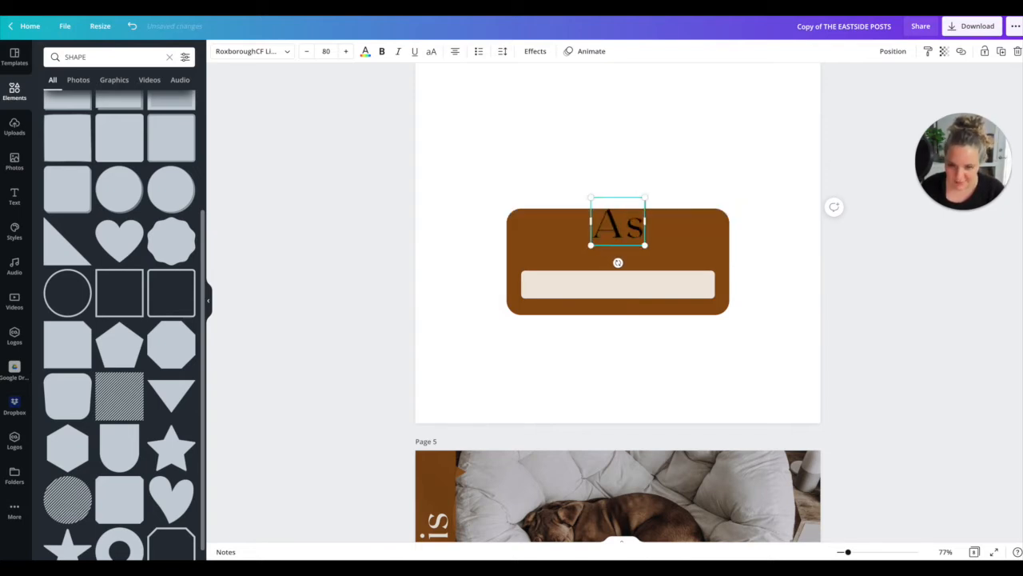
pyautogui.write('k me a question about ')
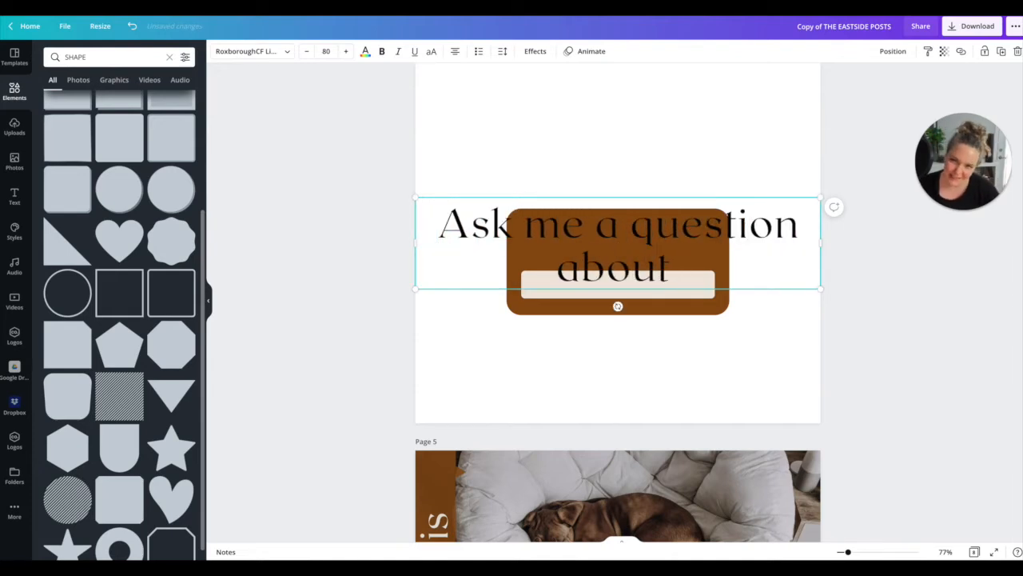
pyautogui.write('staging')
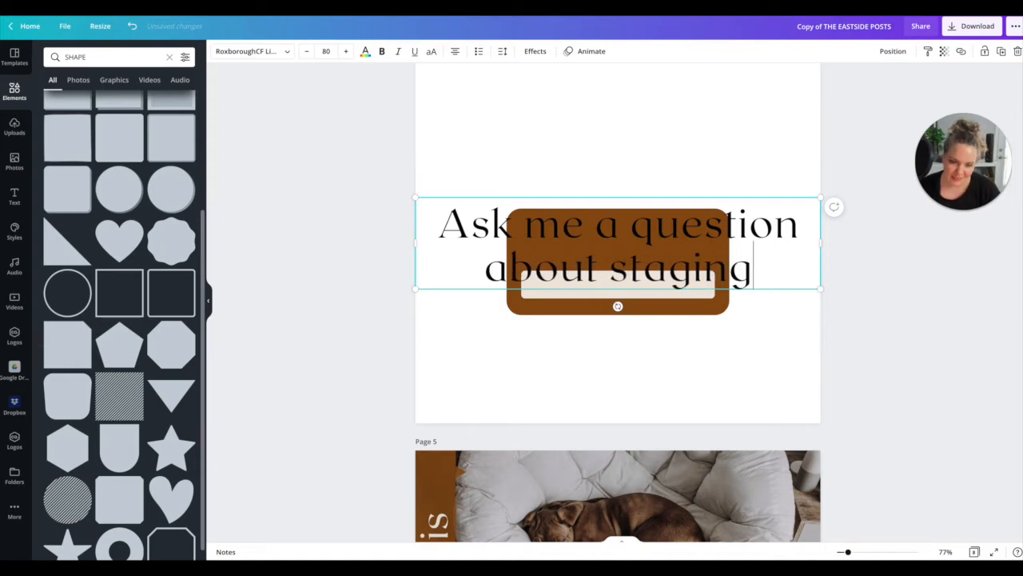
pyautogui.press('BackSpace')
pyautogui.press('BackSpace')
pyautogui.press('BackSpace')
pyautogui.press('BackSpace')
pyautogui.press('BackSpace')
pyautogui.press('BackSpace')
pyautogui.press('BackSpace')
pyautogui.write('fall decor')
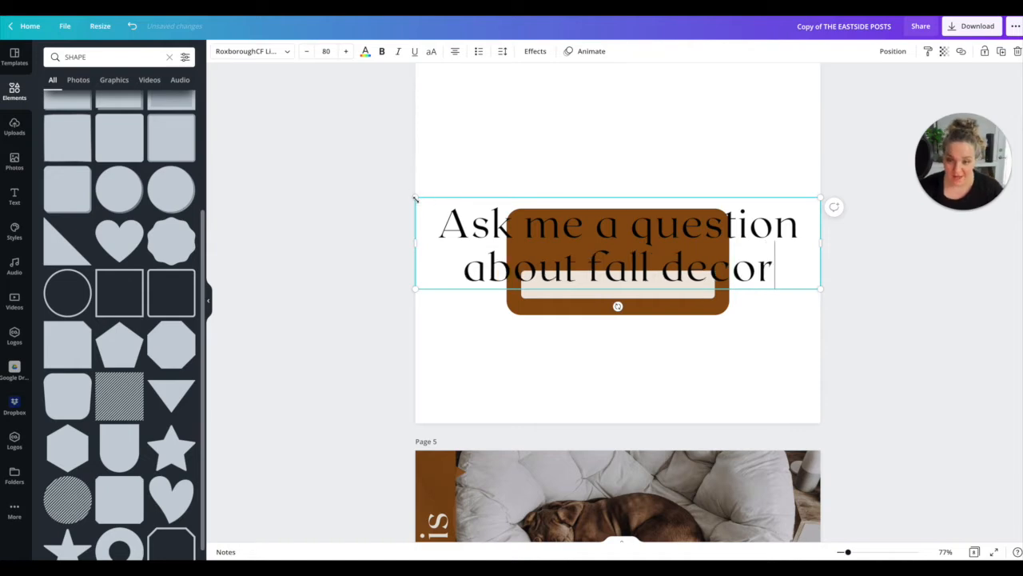
# - Make the question text white and fit it inside the brown card above the bar
pyautogui.moveTo(415, 199); pyautogui.dragTo(695, 261)
pyautogui.moveTo(765, 305); pyautogui.dragTo(622, 267)
pyautogui.doubleClick(621, 240)
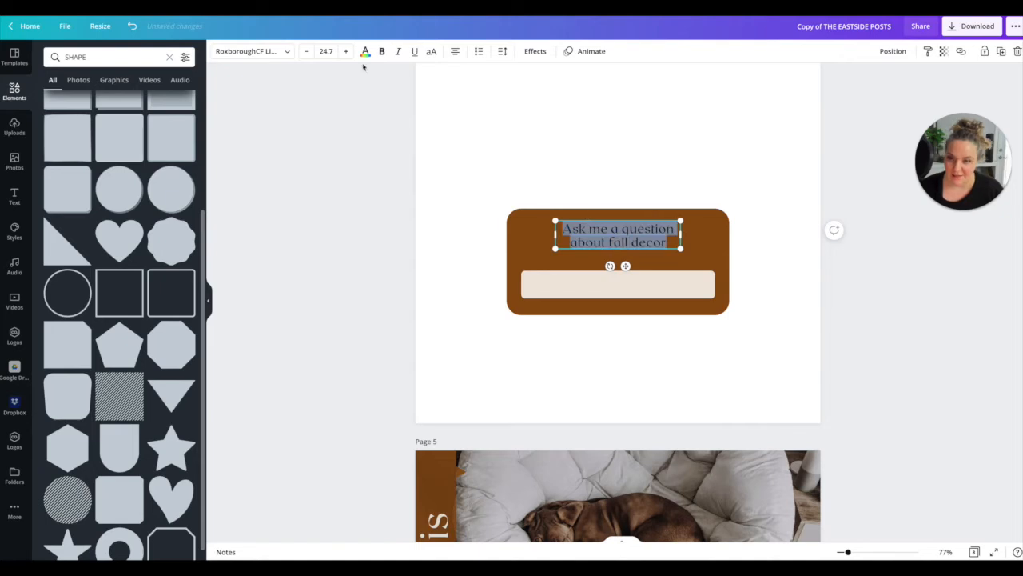
pyautogui.click(365, 52)
pyautogui.click(184, 178)
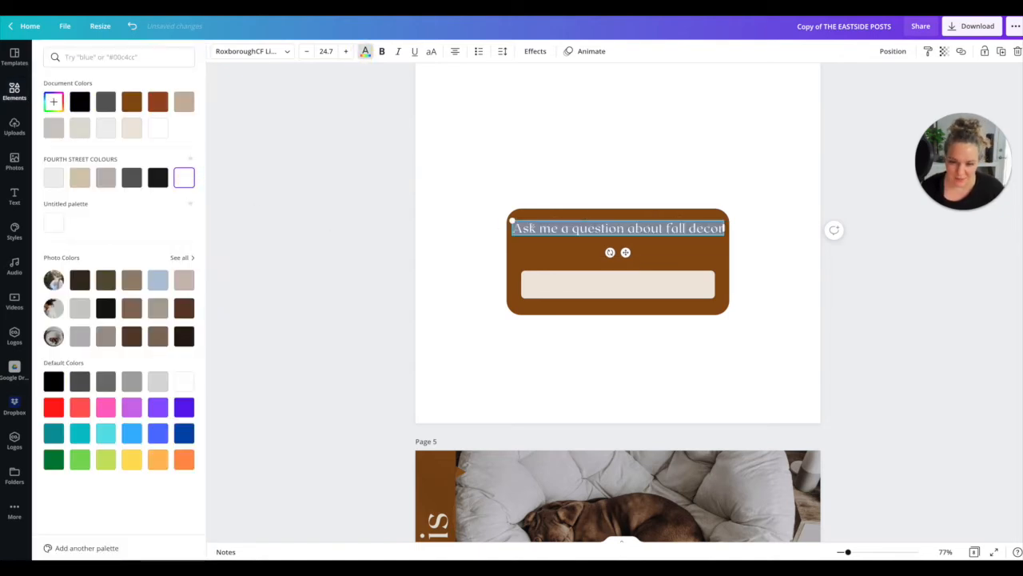
pyautogui.moveTo(508, 219); pyautogui.dragTo(534, 222)
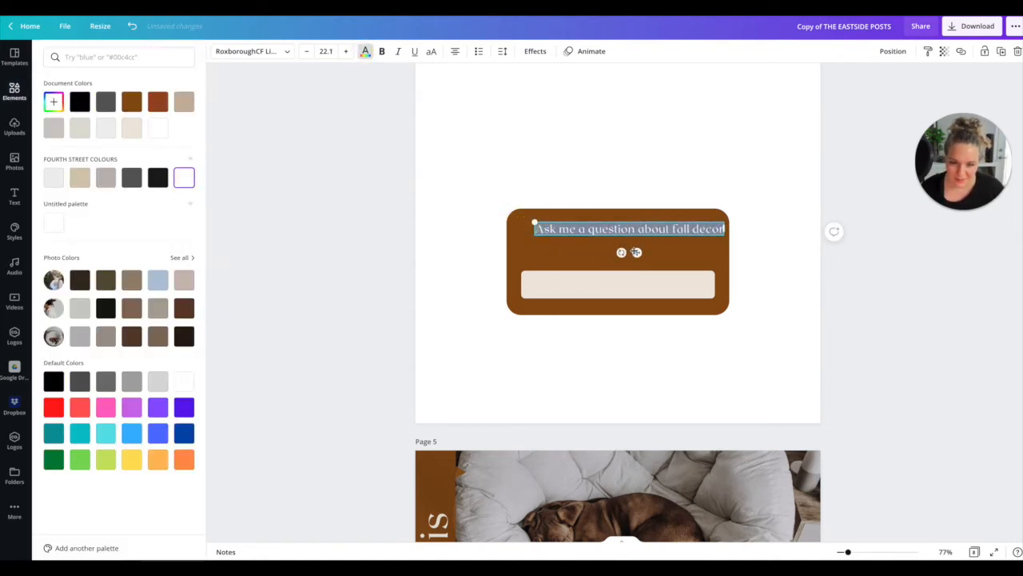
pyautogui.moveTo(623, 255); pyautogui.dragTo(612, 264)
# - Capitalise 'Fall' in the question and nudge the text slightly down
pyautogui.click(664, 238)
pyautogui.press('BackSpace')
pyautogui.write('F')
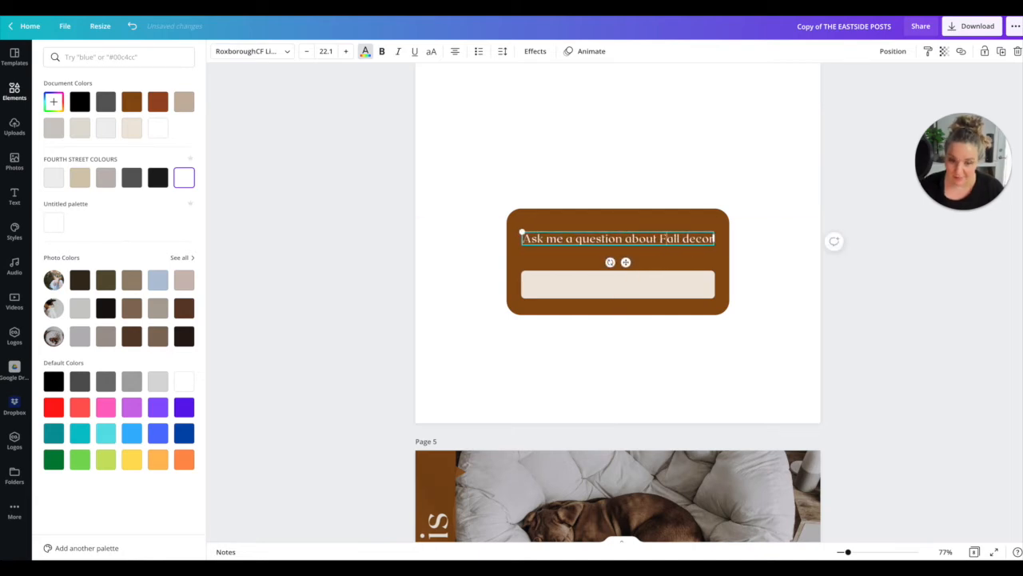
pyautogui.click(485, 252)
pyautogui.moveTo(626, 262); pyautogui.dragTo(629, 267)
pyautogui.scroll(1, 629, 267)
pyautogui.scroll(5, 629, 276)
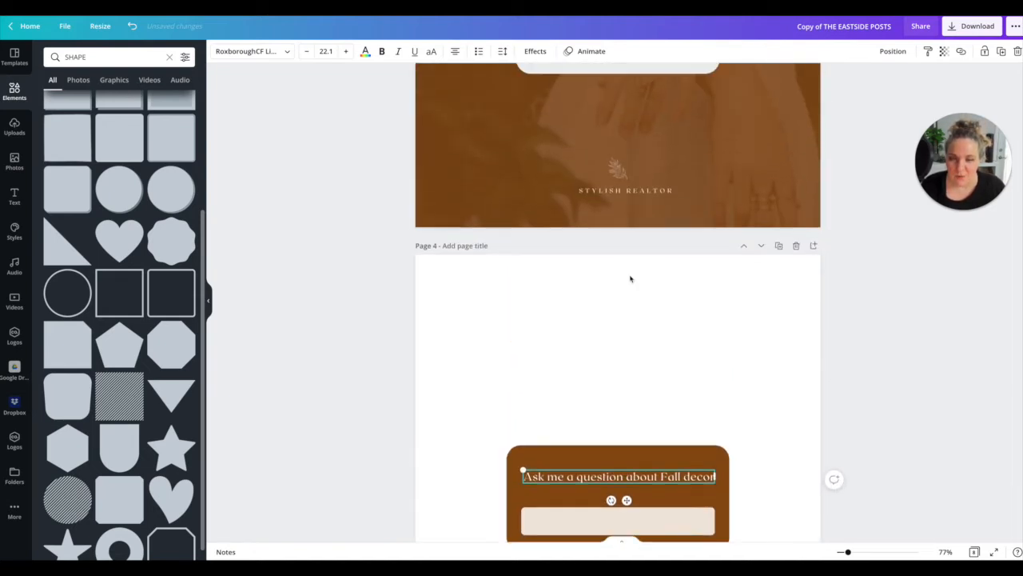
pyautogui.scroll(-5, 632, 192)
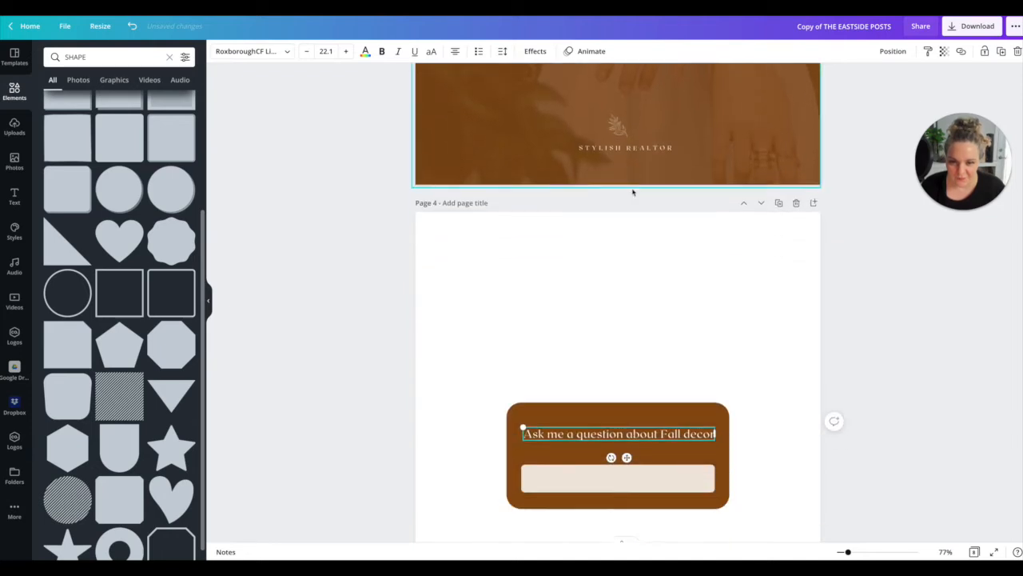
pyautogui.click(474, 212)
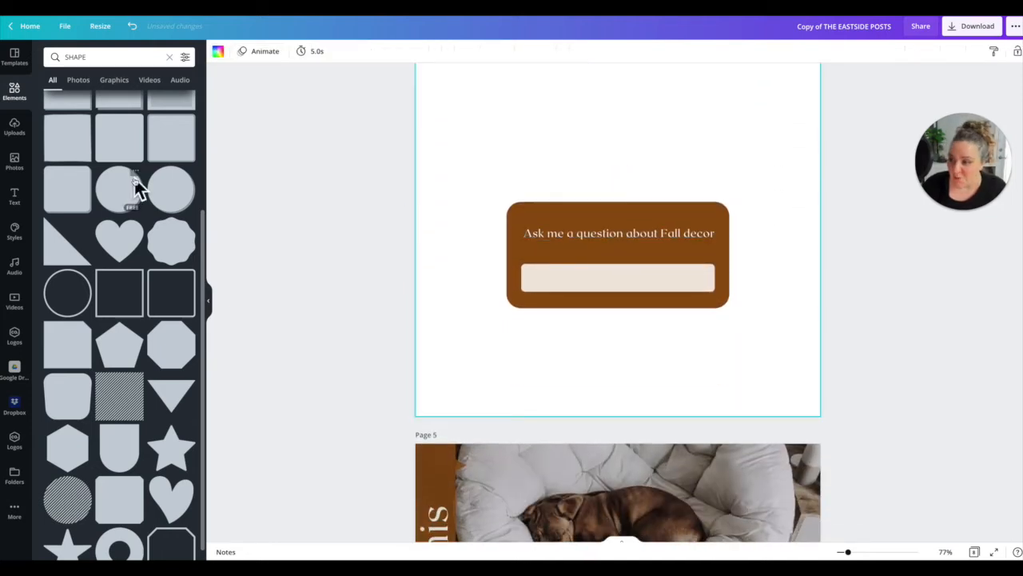
# - Search Elements for 'frame' and add a circular frame to page 4
pyautogui.click(57, 57)
pyautogui.write('frame')
pyautogui.press('Return')
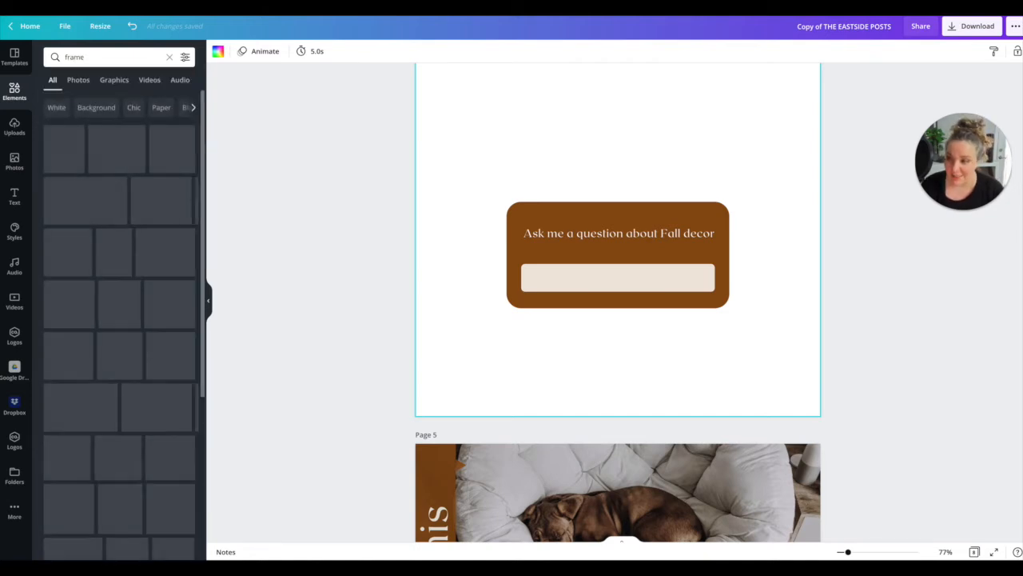
pyautogui.scroll(-5, 106, 160)
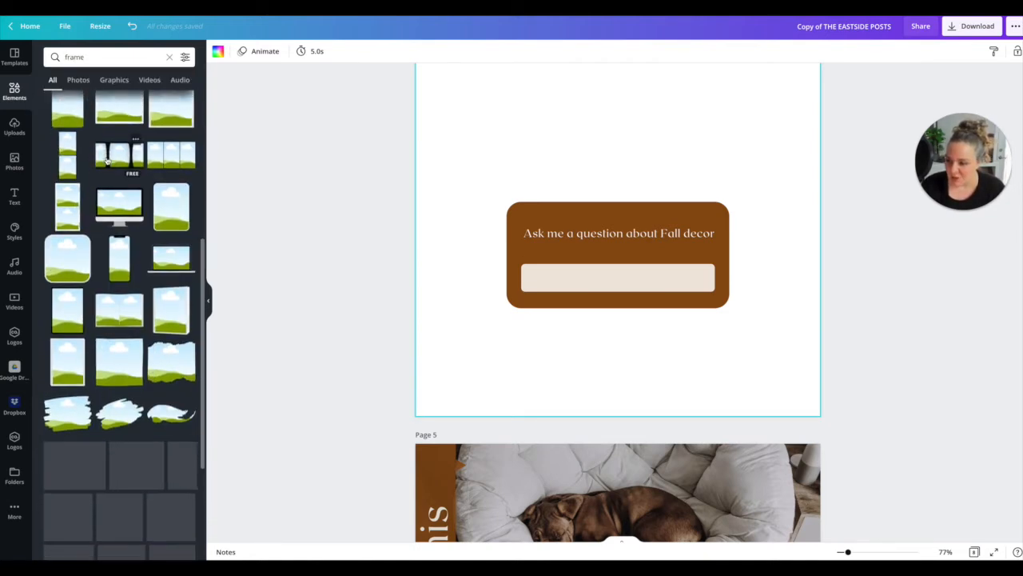
pyautogui.scroll(-10, 106, 160)
pyautogui.scroll(-5, 113, 364)
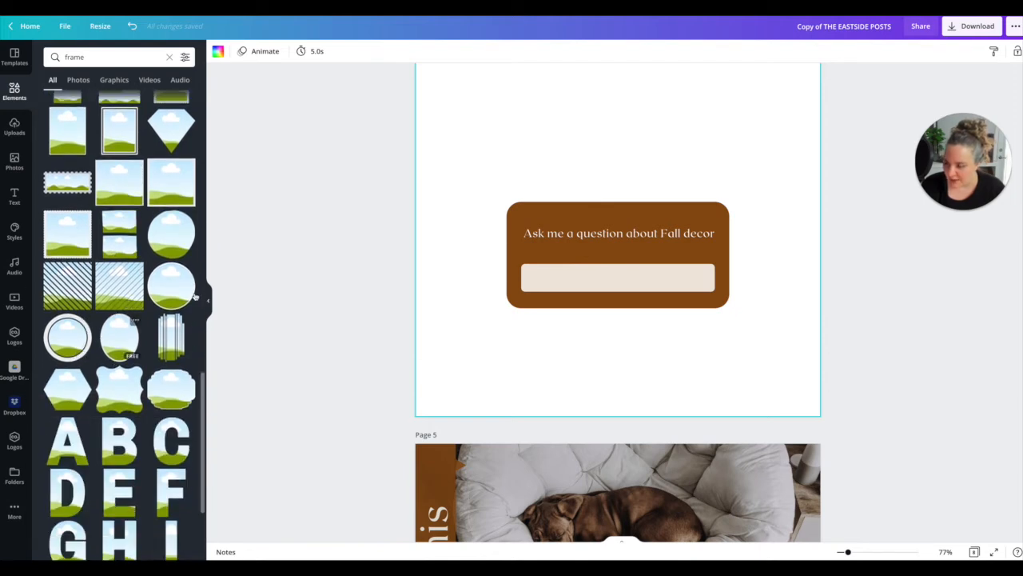
pyautogui.click(178, 292)
# - Shrink the circle frame and centre it on the brown card's top edge
pyautogui.moveTo(504, 101); pyautogui.dragTo(657, 258)
pyautogui.moveTo(703, 290); pyautogui.dragTo(630, 184)
pyautogui.moveTo(580, 144); pyautogui.dragTo(625, 182)
pyautogui.scroll(1, 625, 190)
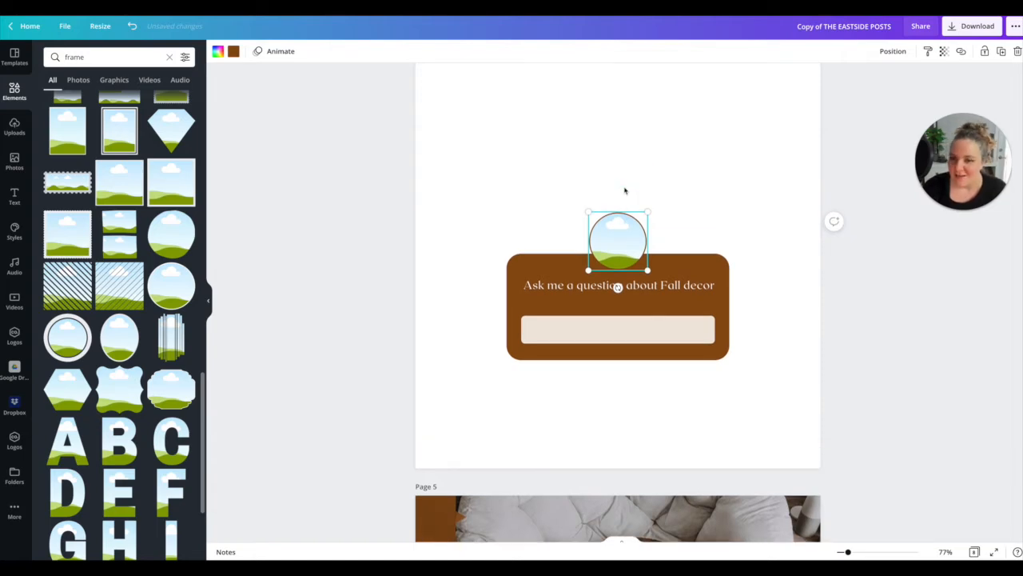
pyautogui.click(15, 160)
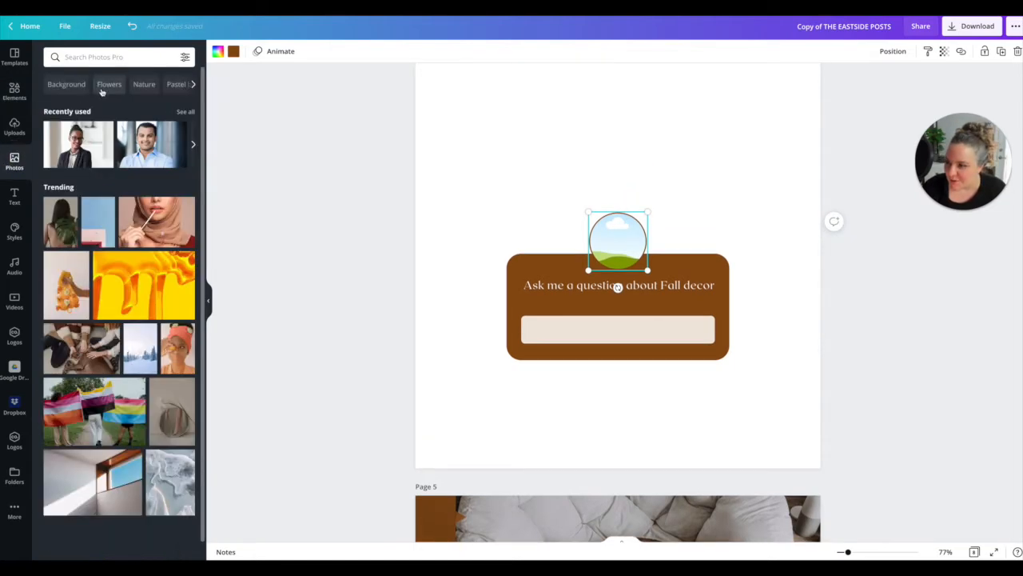
# - Fill the circle frame with the smiling woman's portrait from recently used photos
pyautogui.moveTo(79, 144); pyautogui.dragTo(621, 250)
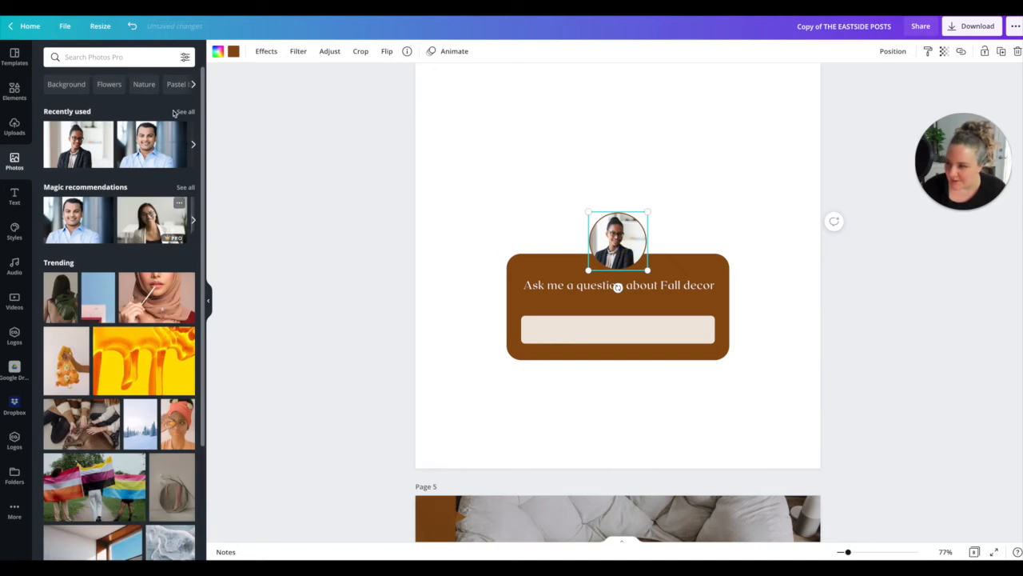
pyautogui.click(185, 112)
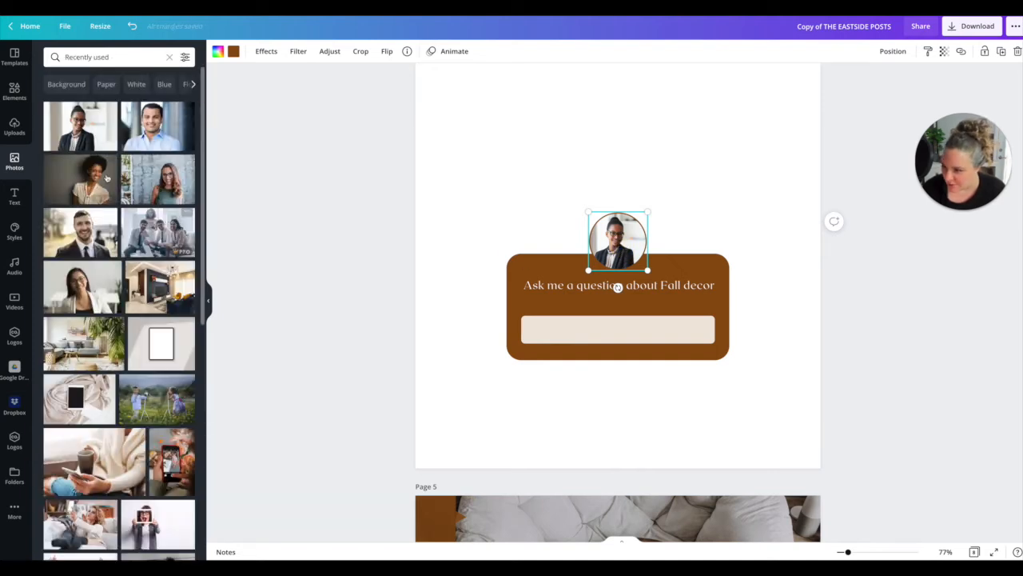
pyautogui.moveTo(599, 237)
pyautogui.mouseDown()
pyautogui.moveTo(627, 243)
pyautogui.moveTo(606, 245)
pyautogui.mouseUp()
pyautogui.doubleClick(626, 243)
pyautogui.click(391, 258)
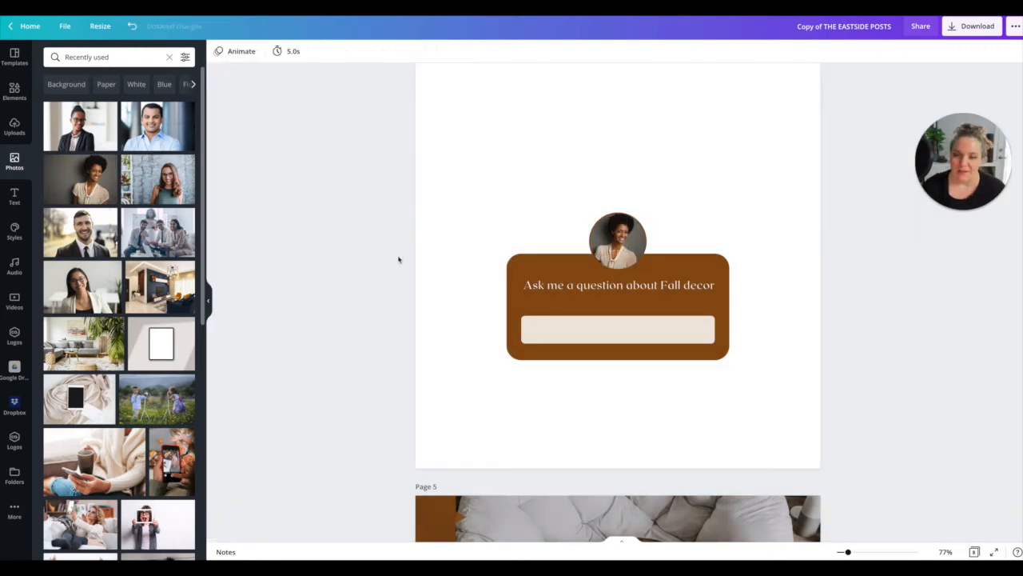
pyautogui.click(612, 330)
pyautogui.scroll(2, 624, 248)
pyautogui.click(556, 238)
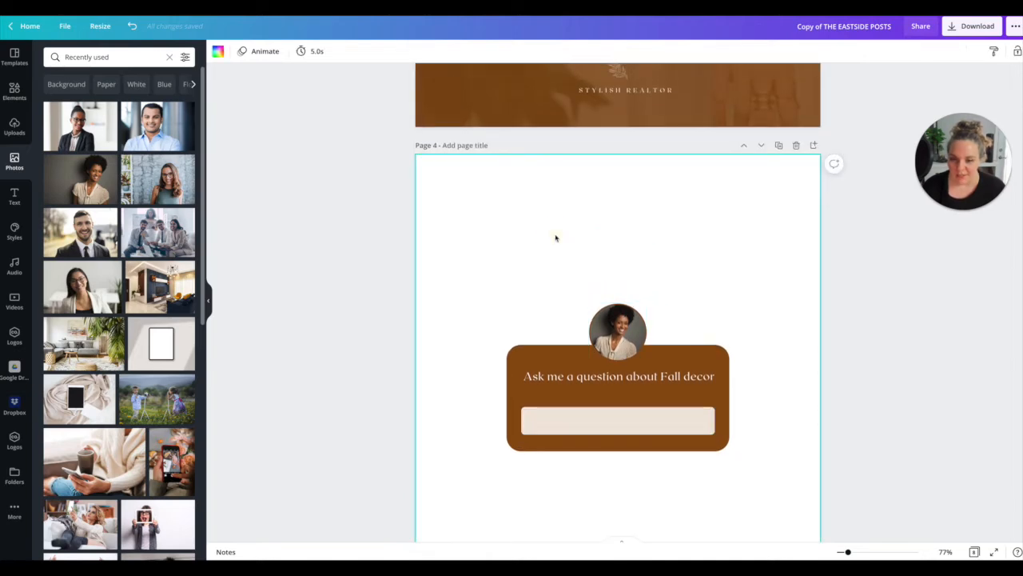
pyautogui.scroll(10, 555, 236)
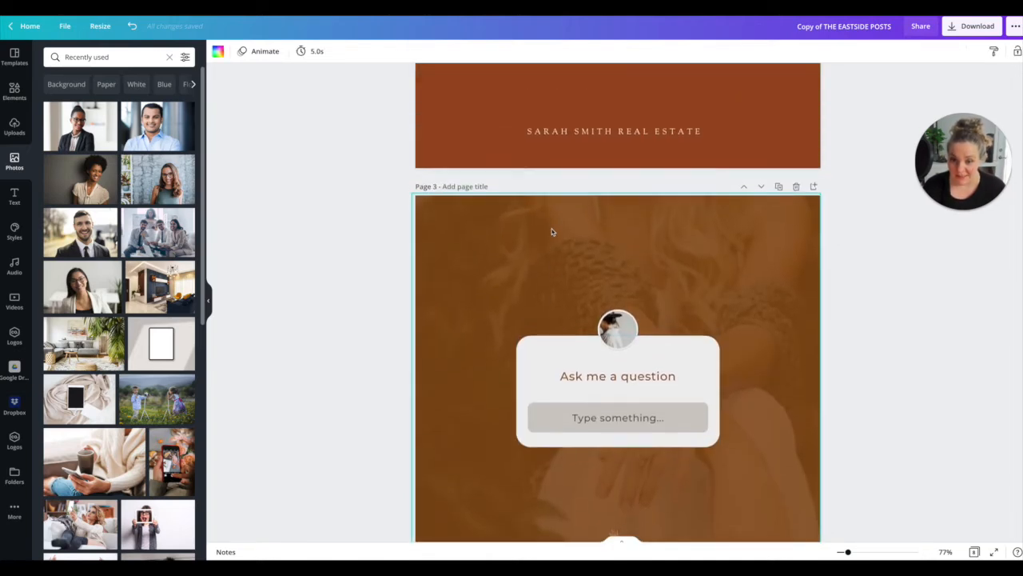
pyautogui.scroll(-11, 543, 234)
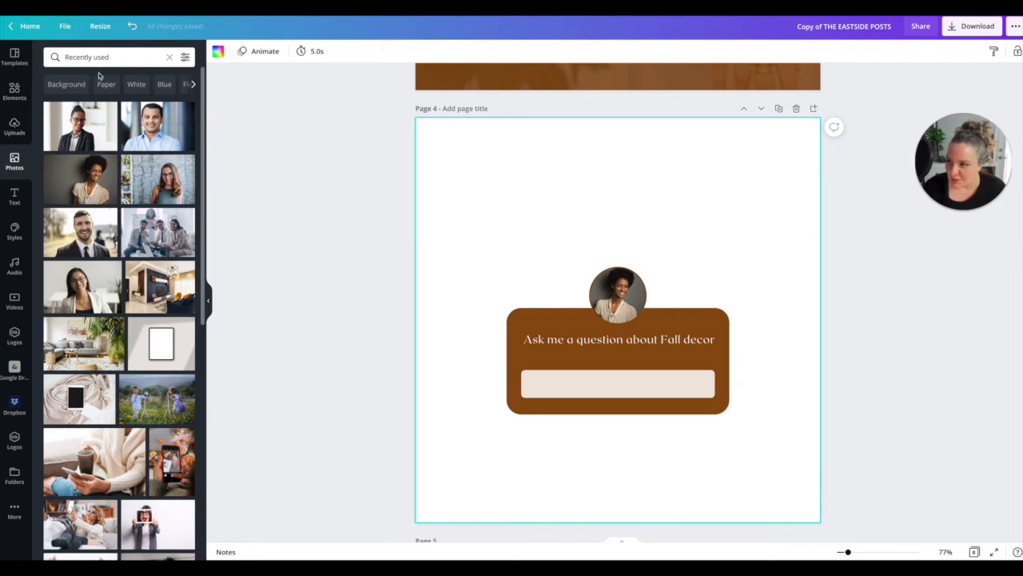
# - Search Photos for 'fall' and set the cozy mug-and-sweater photo as page 4's background
pyautogui.click(76, 56)
pyautogui.write('fall')
pyautogui.press('Return')
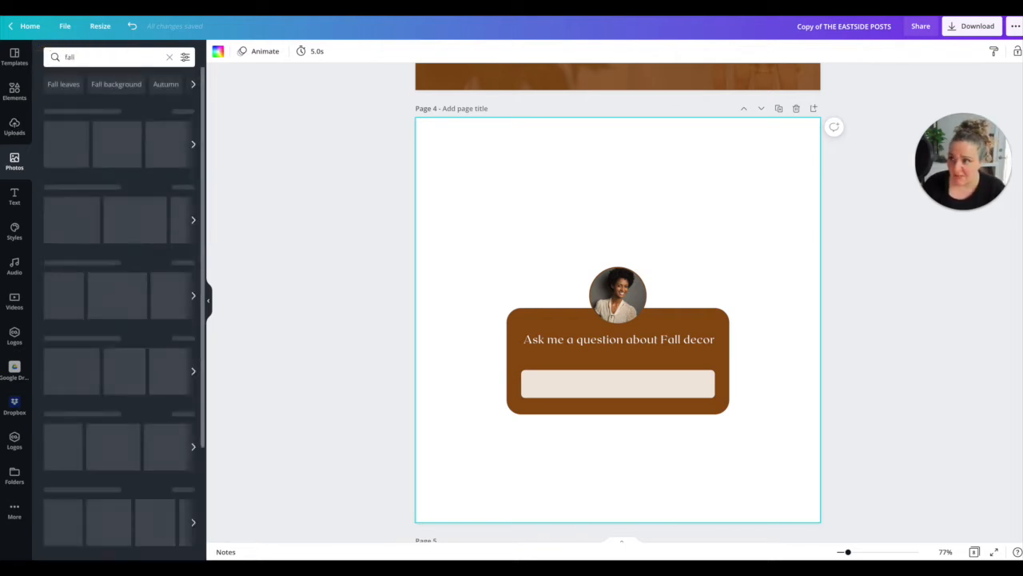
pyautogui.scroll(-5, 111, 152)
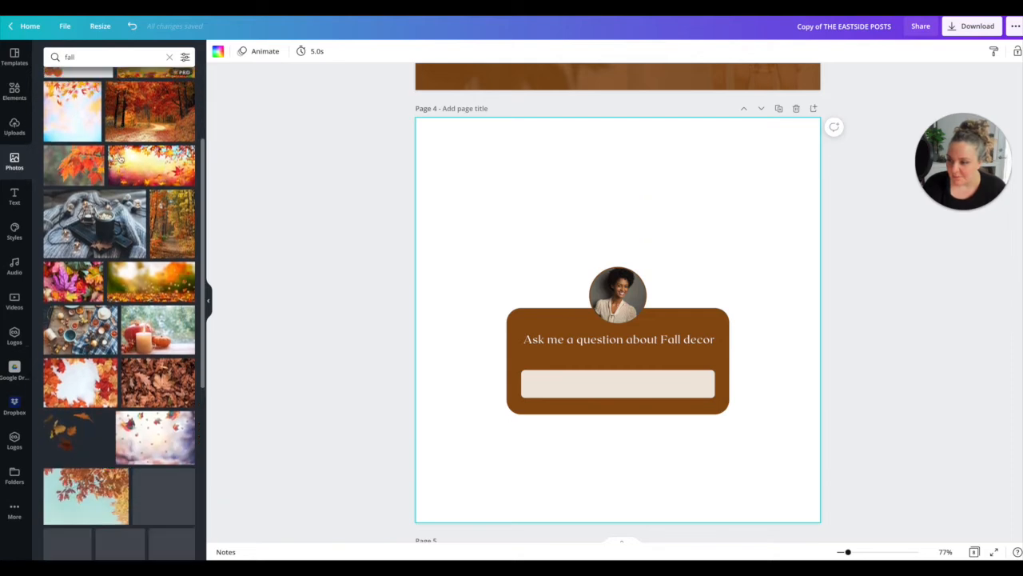
pyautogui.moveTo(120, 158); pyautogui.dragTo(436, 173)
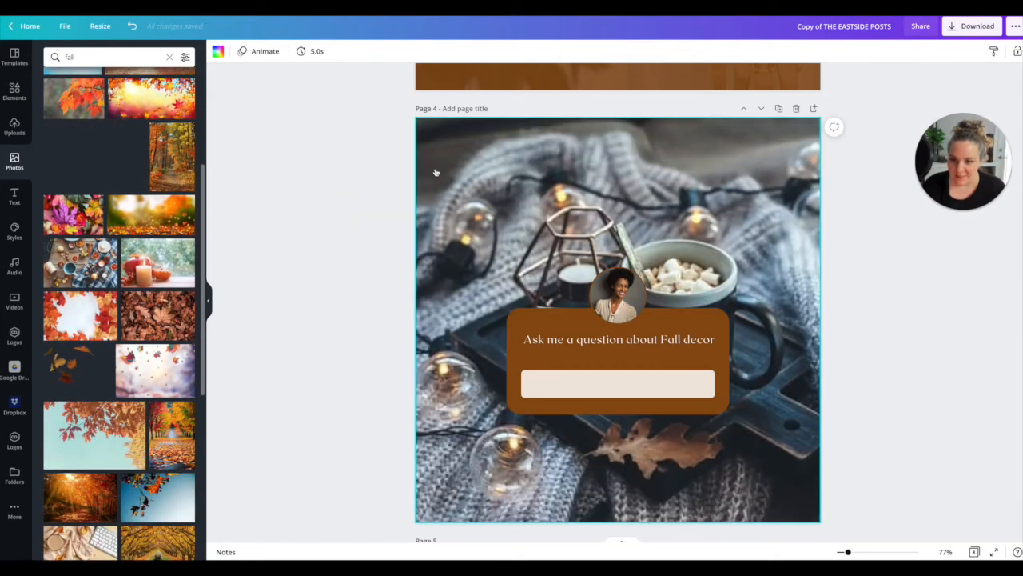
pyautogui.scroll(3, 511, 160)
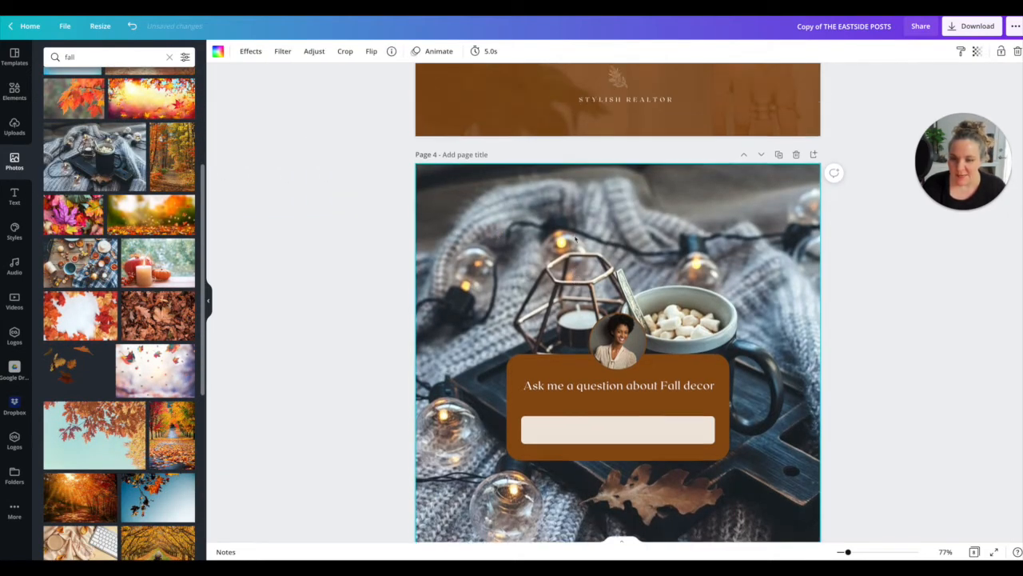
pyautogui.scroll(-3, 507, 208)
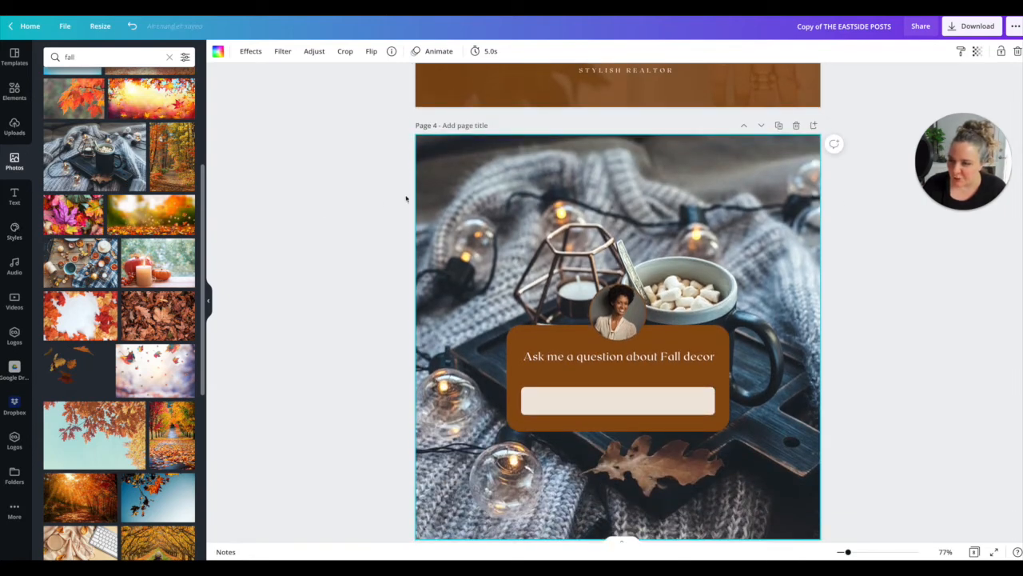
pyautogui.scroll(1, 476, 190)
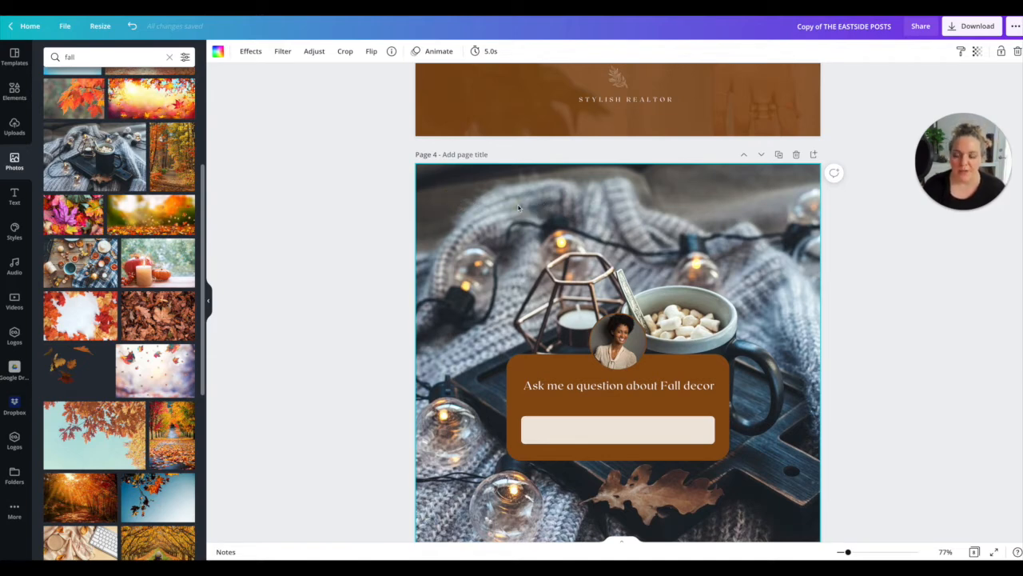
# - Fade the background photo and set page 4's colour to light beige
pyautogui.click(977, 52)
pyautogui.moveTo(937, 80); pyautogui.dragTo(896, 80)
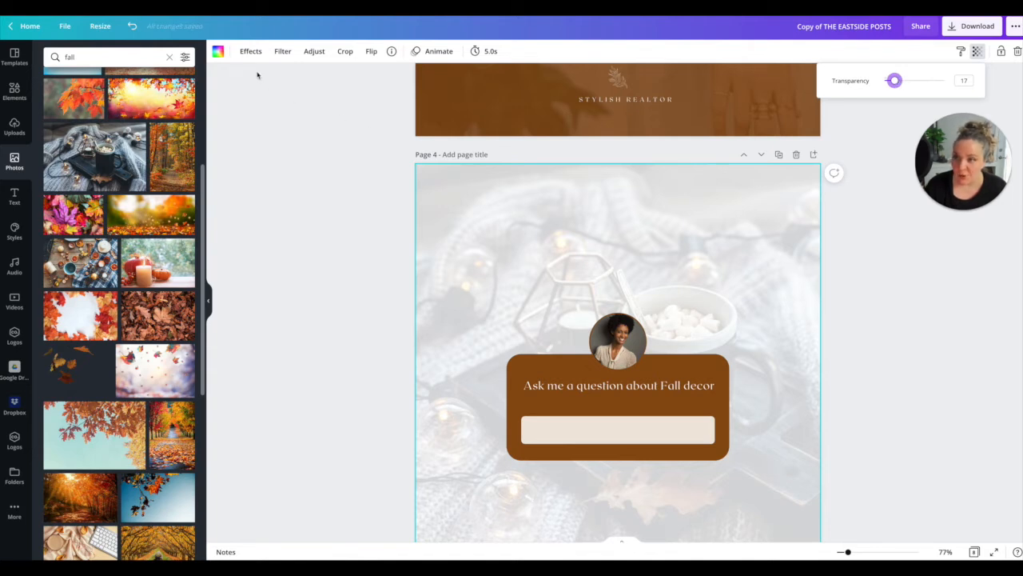
pyautogui.click(218, 52)
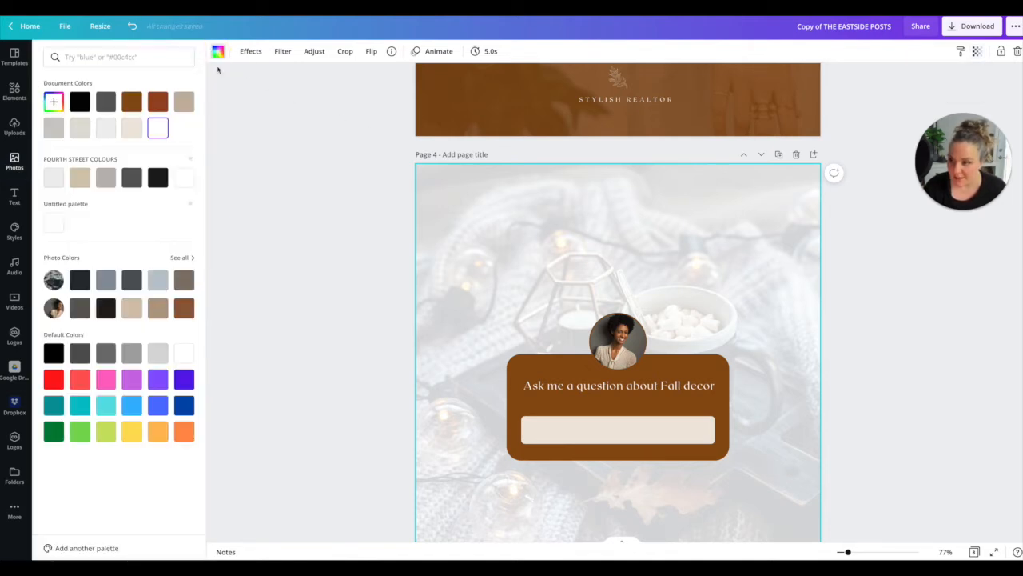
pyautogui.click(158, 104)
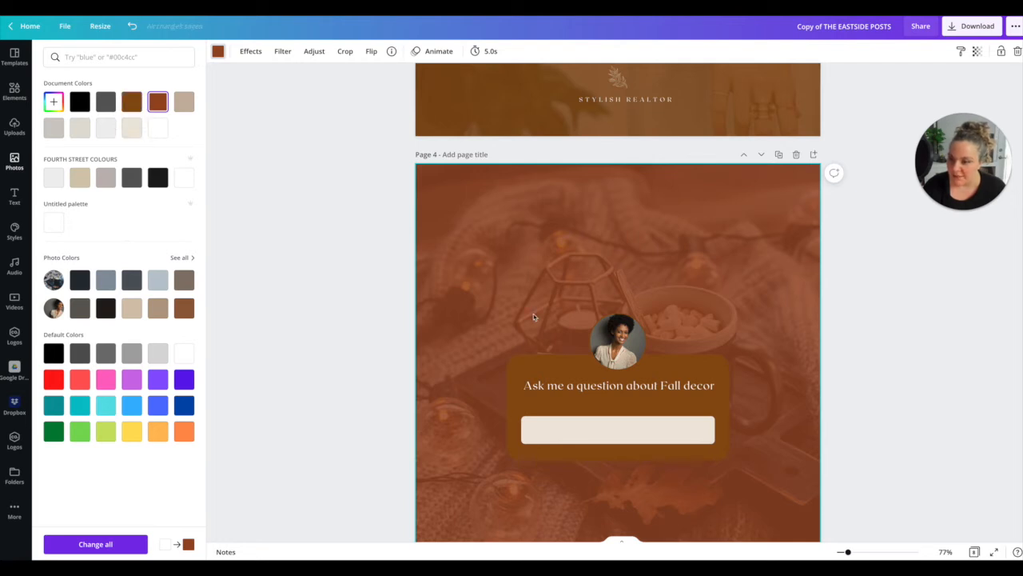
pyautogui.click(131, 106)
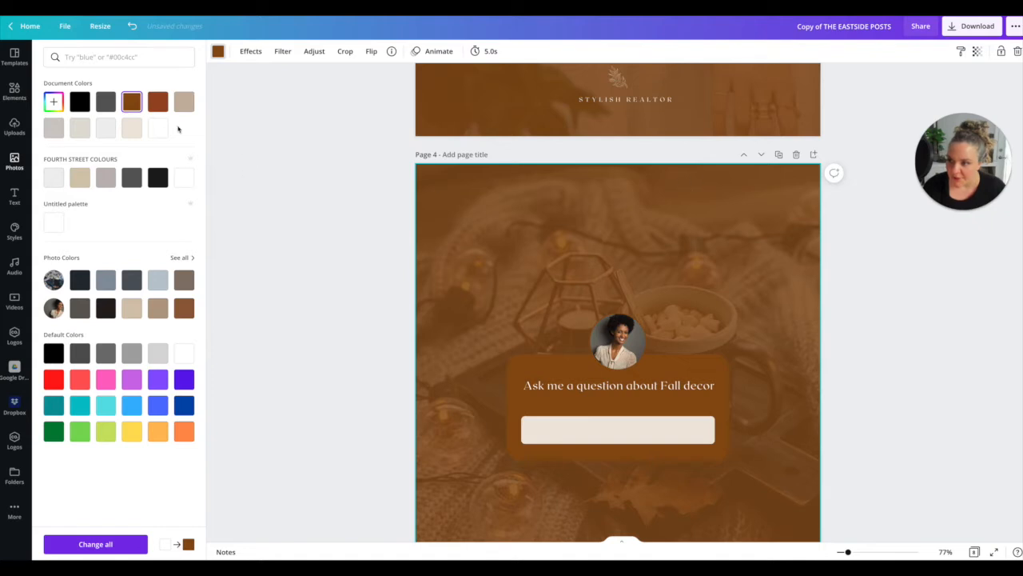
pyautogui.click(184, 106)
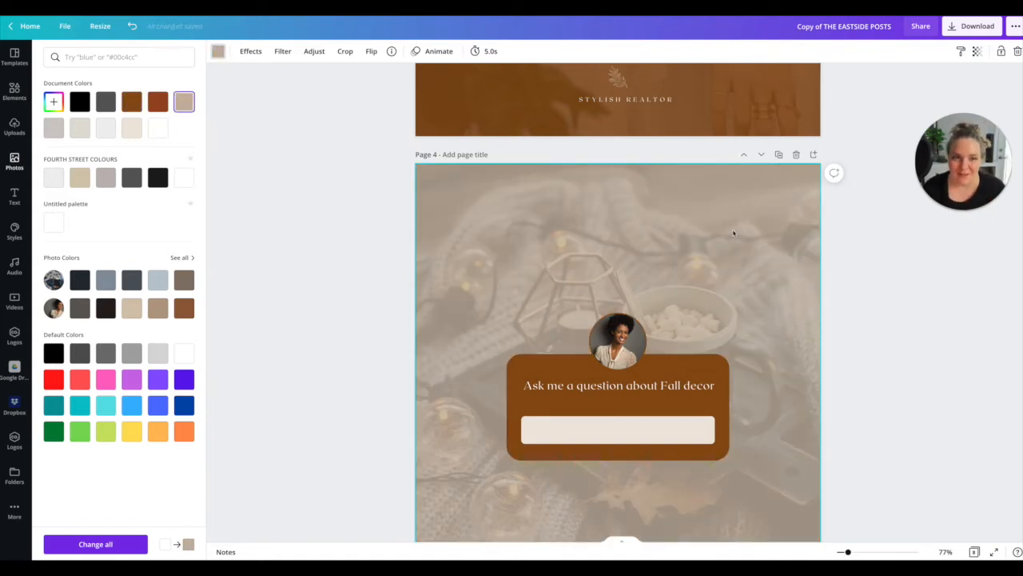
# - Fine-tune the background photo's transparency to about 12
pyautogui.click(977, 51)
pyautogui.moveTo(892, 80); pyautogui.dragTo(891, 82)
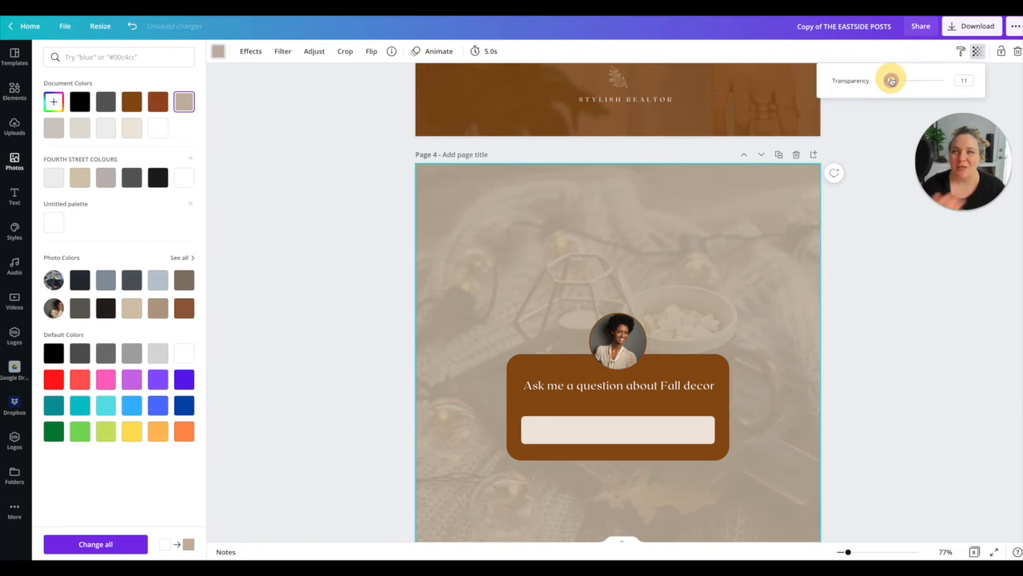
pyautogui.moveTo(892, 81); pyautogui.dragTo(890, 82)
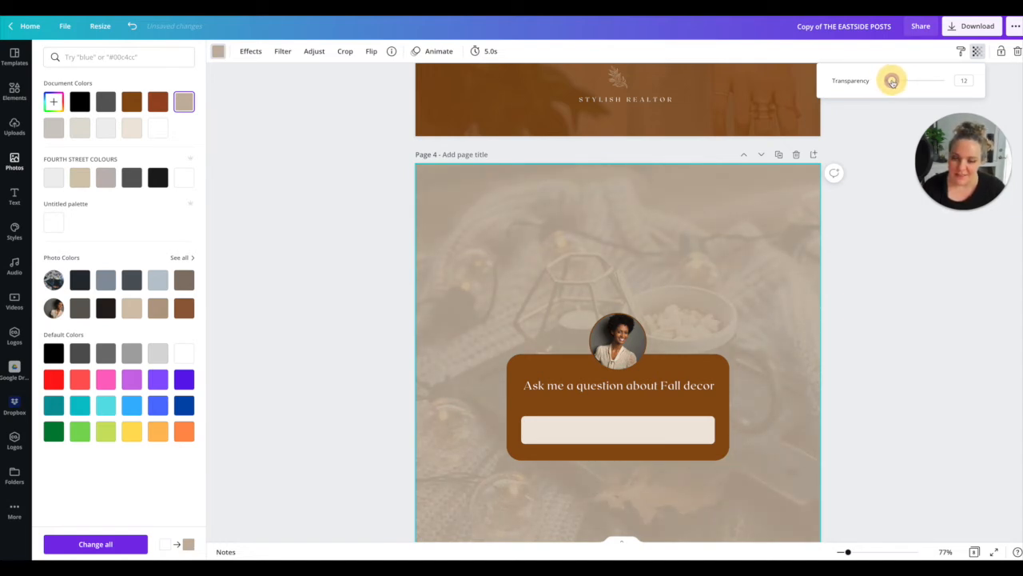
pyautogui.scroll(-2, 605, 194)
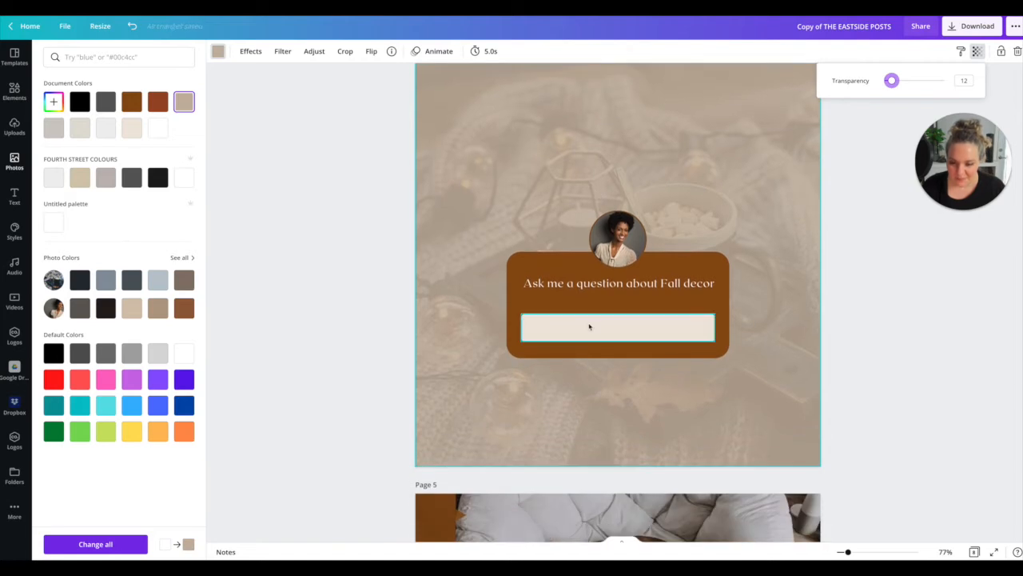
pyautogui.click(588, 328)
pyautogui.click(537, 264)
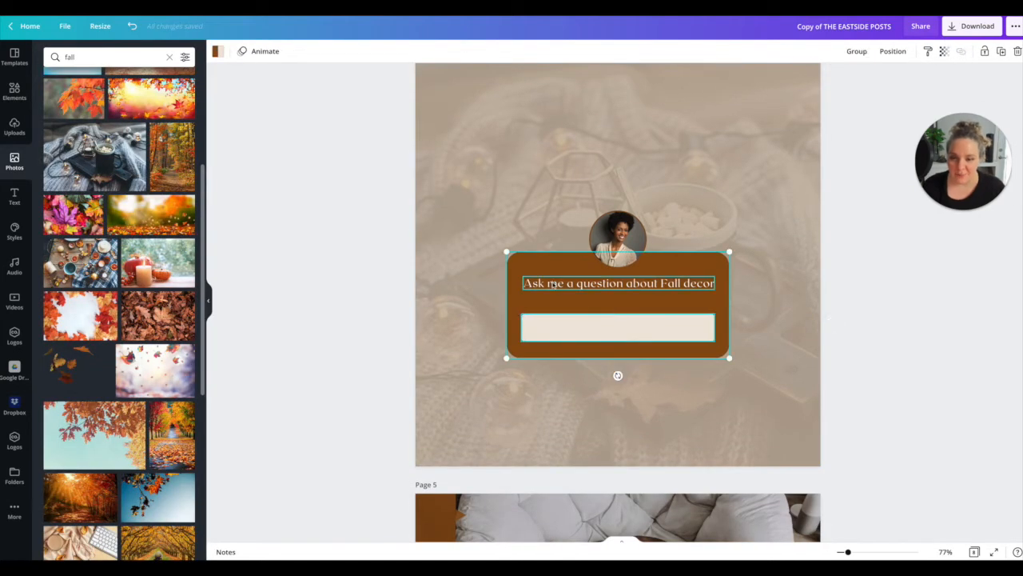
# - Group the round photo with the question card and reposition the group on page 4
pyautogui.click(552, 287)
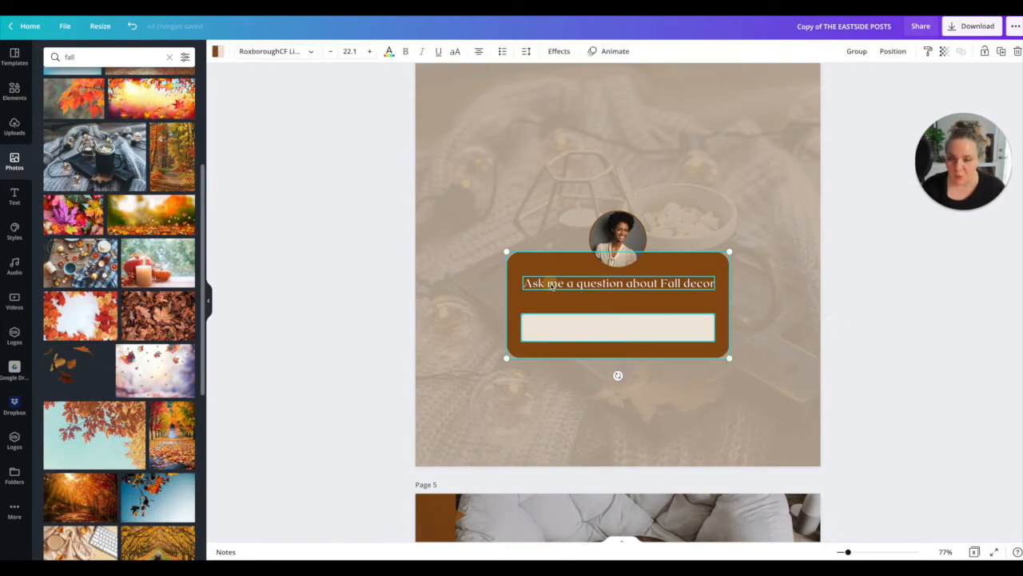
pyautogui.keyDown('shift'); pyautogui.click(614, 231); pyautogui.keyUp('shift')
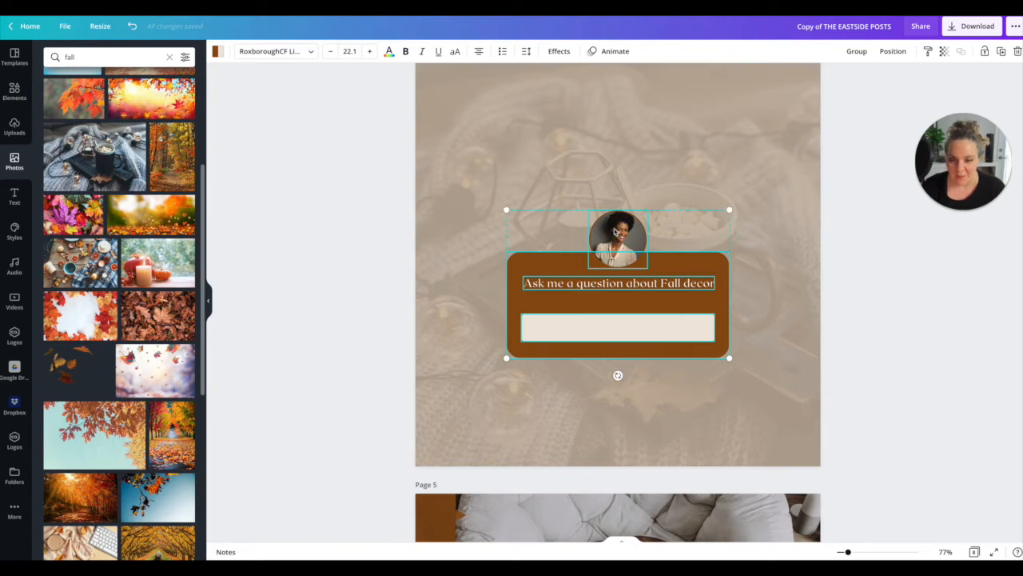
pyautogui.rightClick(614, 231)
pyautogui.click(644, 401)
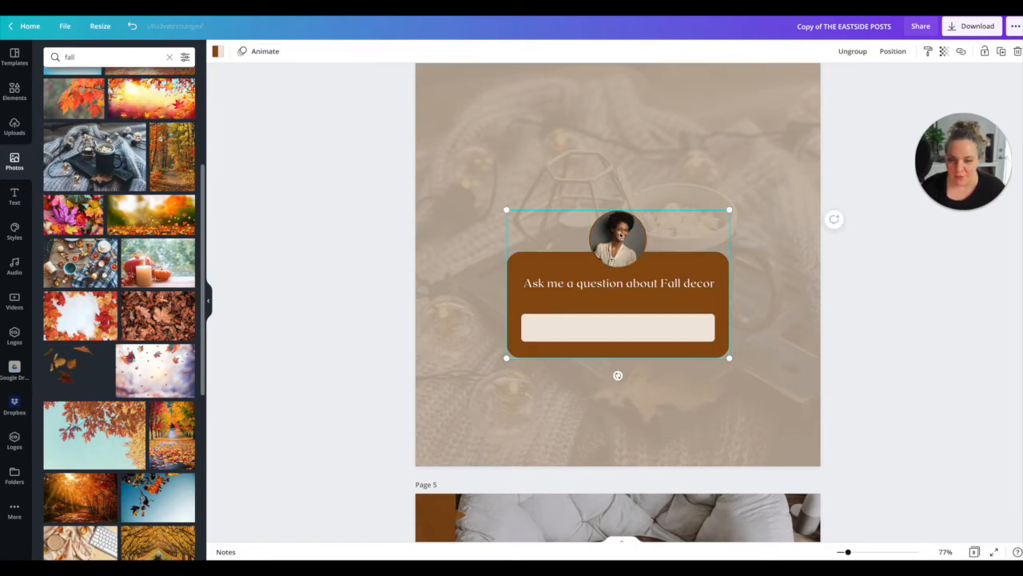
pyautogui.moveTo(611, 267); pyautogui.dragTo(617, 203)
pyautogui.scroll(2, 616, 203)
pyautogui.moveTo(617, 285); pyautogui.dragTo(614, 281)
pyautogui.scroll(-3, 616, 304)
# - Add the realtor's website address in small brown text centred at page 4's bottom
pyautogui.click(608, 372)
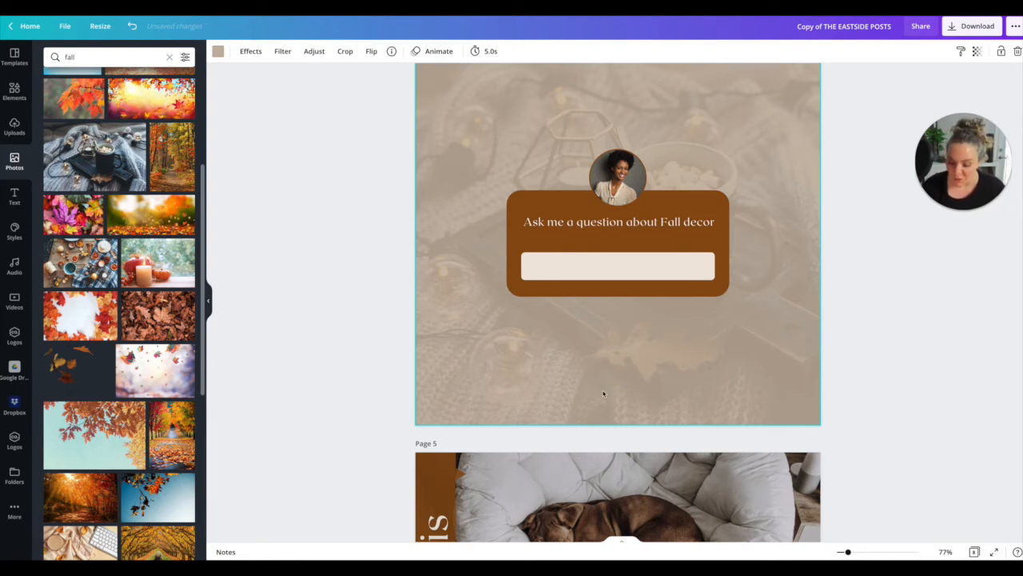
pyautogui.write('tsarahsmith.com')
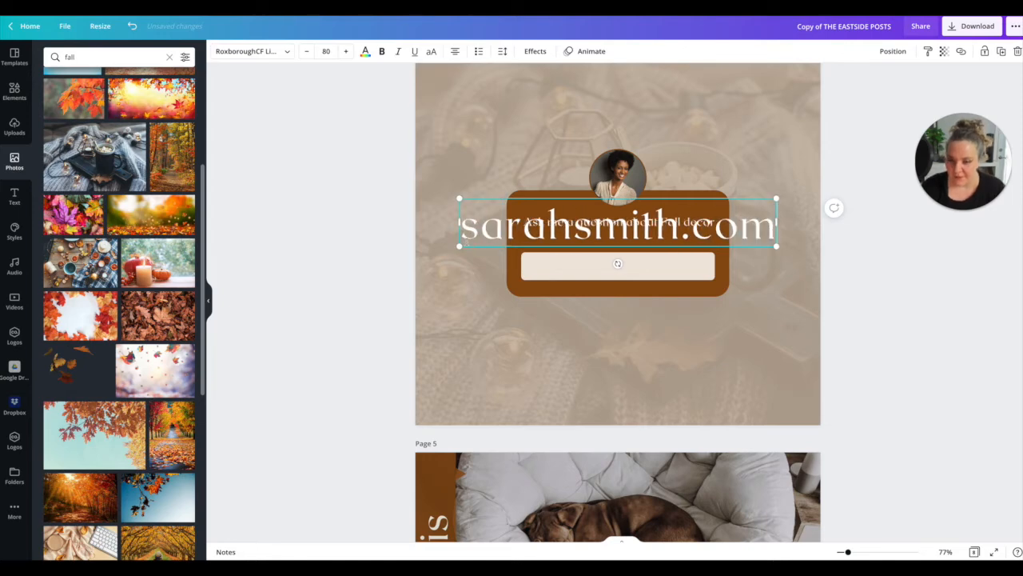
pyautogui.moveTo(459, 199); pyautogui.dragTo(663, 237)
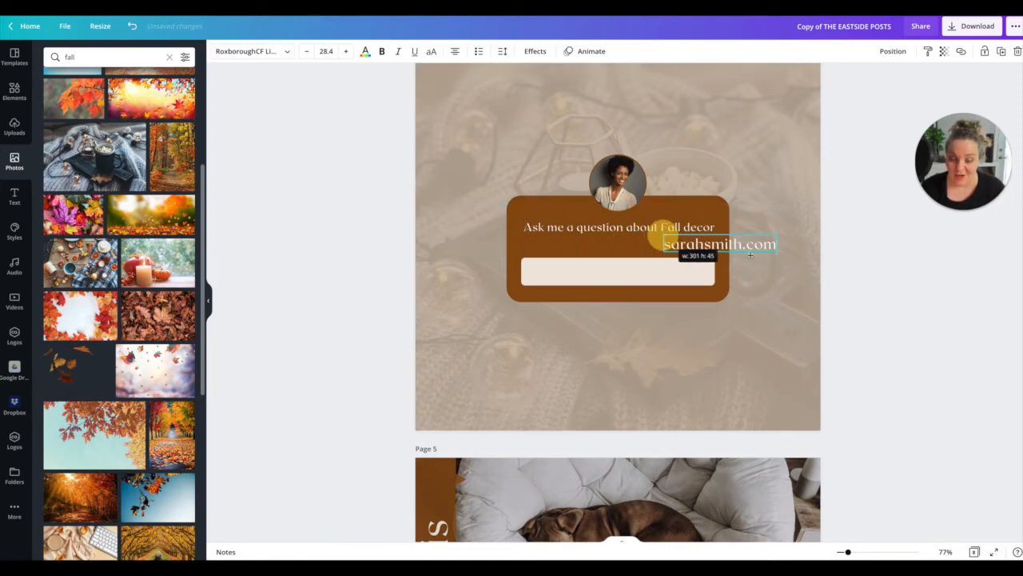
pyautogui.moveTo(725, 268); pyautogui.dragTo(619, 413)
pyautogui.doubleClick(616, 389)
pyautogui.click(365, 51)
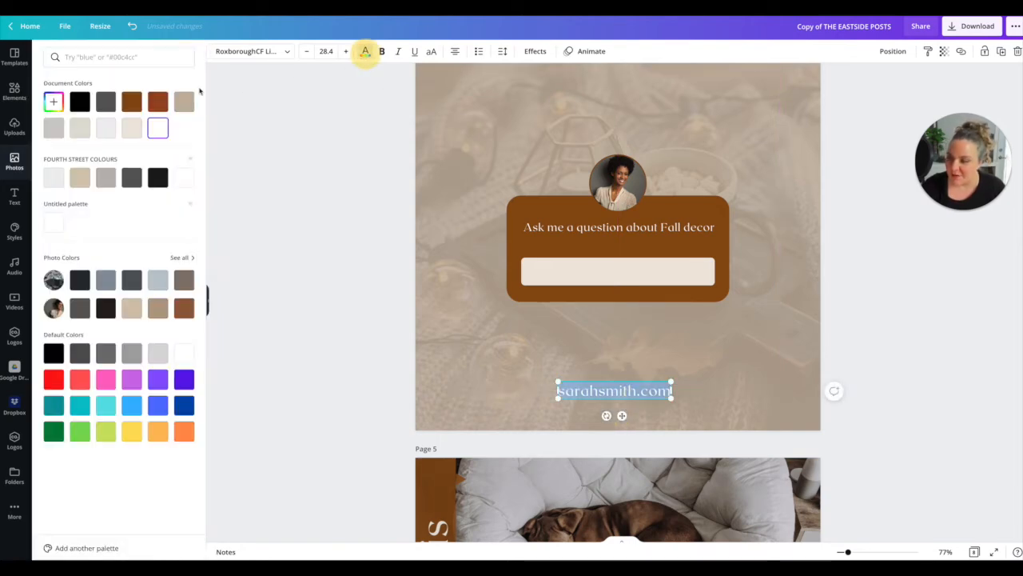
pyautogui.click(132, 101)
pyautogui.moveTo(557, 382); pyautogui.dragTo(577, 384)
pyautogui.moveTo(623, 415); pyautogui.dragTo(624, 417)
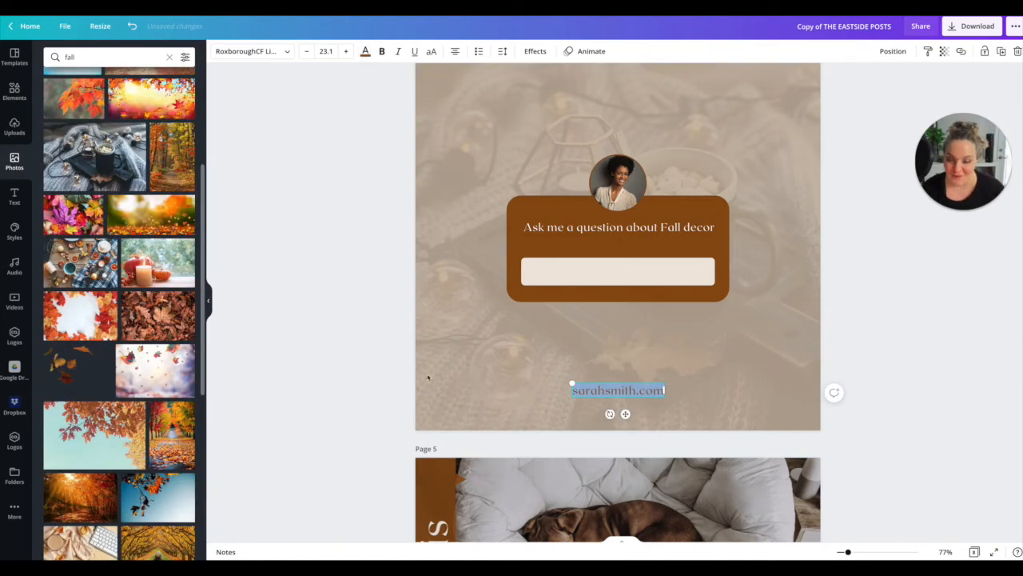
pyautogui.click(354, 359)
pyautogui.scroll(2, 502, 339)
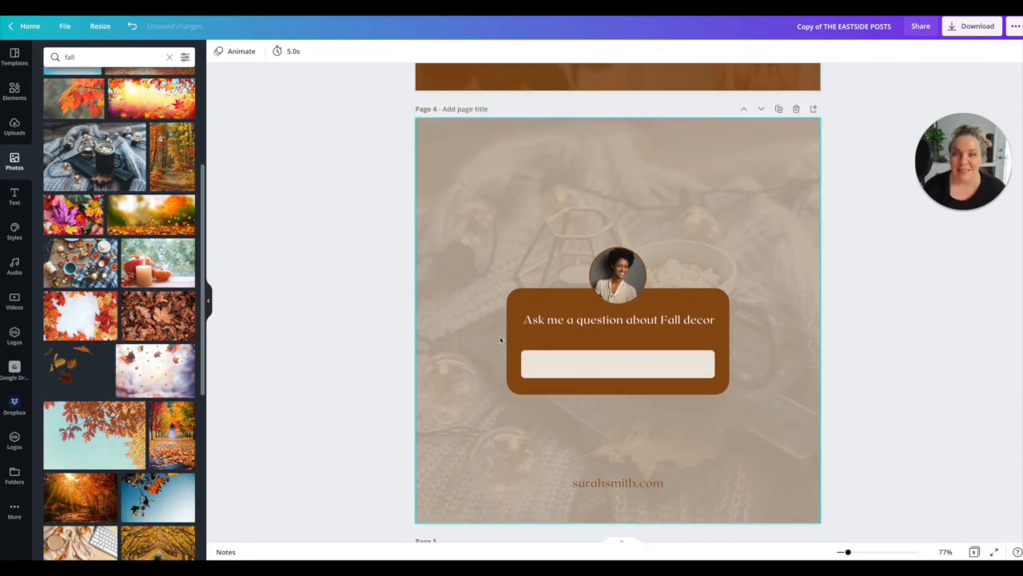
pyautogui.scroll(-1, 504, 341)
pyautogui.click(547, 267)
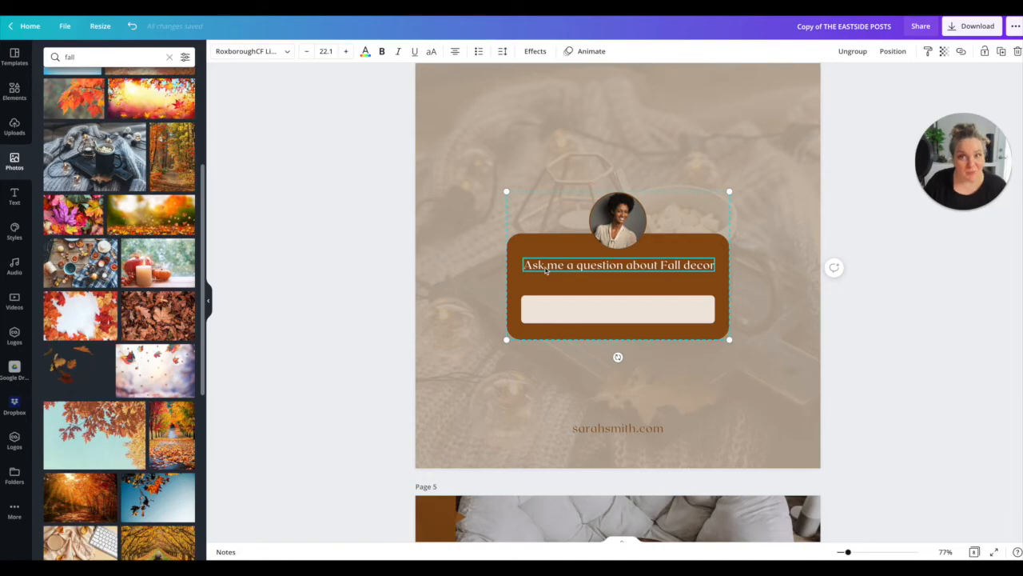
pyautogui.scroll(-8, 546, 271)
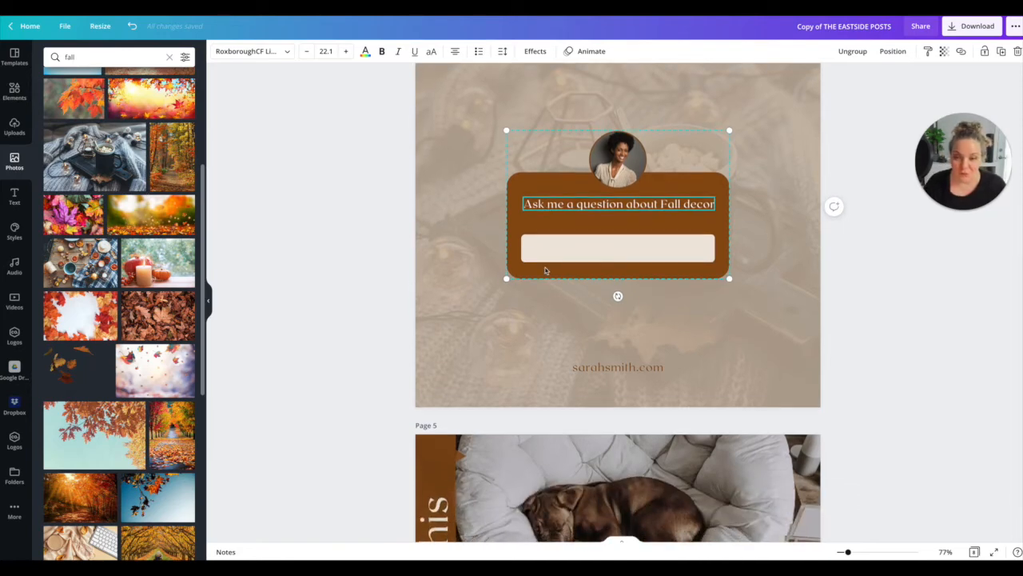
pyautogui.scroll(-2, 546, 271)
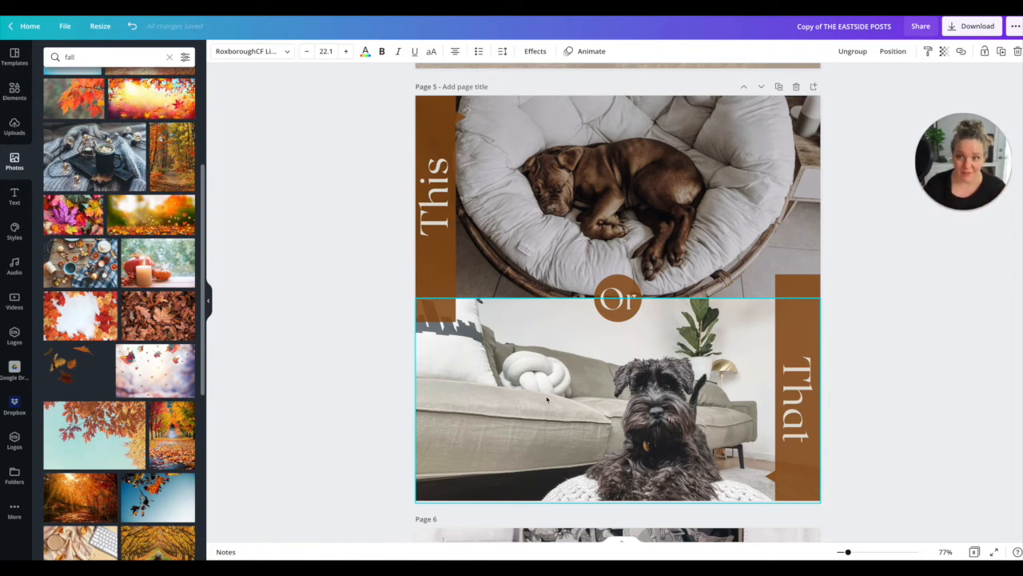
pyautogui.scroll(-1, 522, 324)
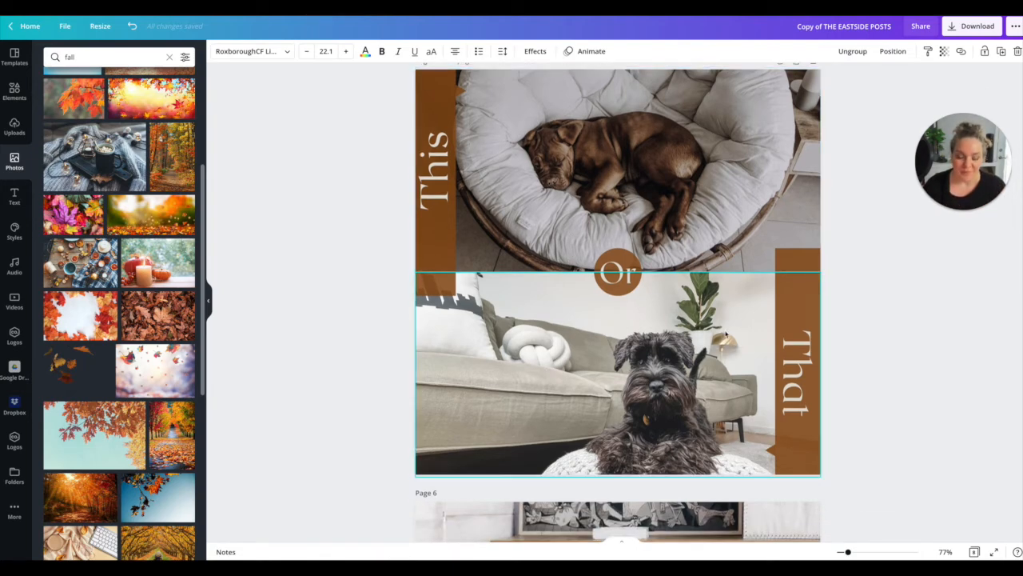
# - Add a new blank page after the This or That page
pyautogui.scroll(2, 726, 334)
pyautogui.scroll(1, 726, 335)
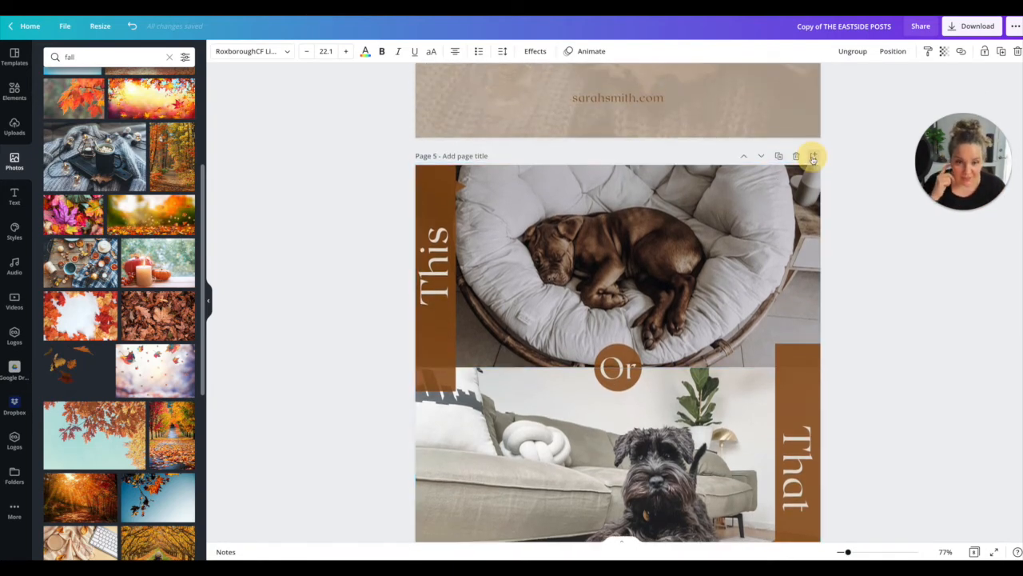
pyautogui.click(813, 155)
pyautogui.scroll(4, 638, 296)
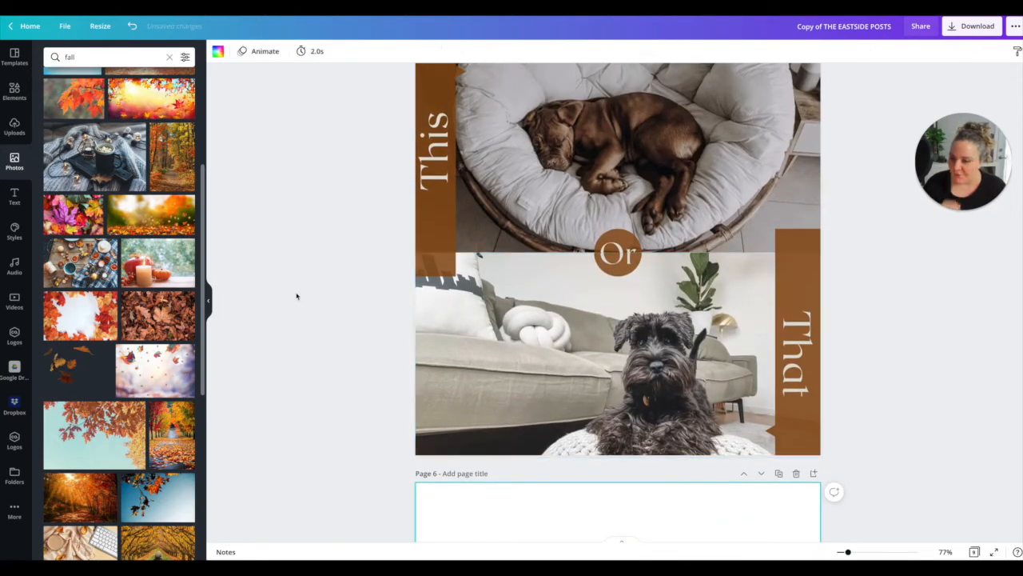
pyautogui.scroll(-3, 382, 317)
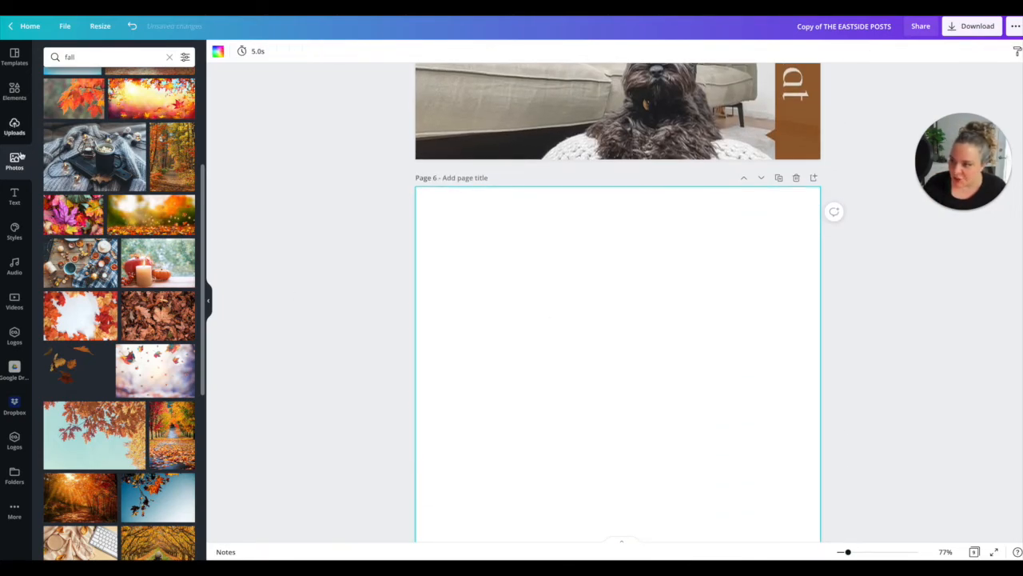
# - Search Photos for 'laundry room' and place a stacked-washer photo on page 6
pyautogui.click(59, 56)
pyautogui.press('BackSpace')
pyautogui.write('laundry room')
pyautogui.press('Return')
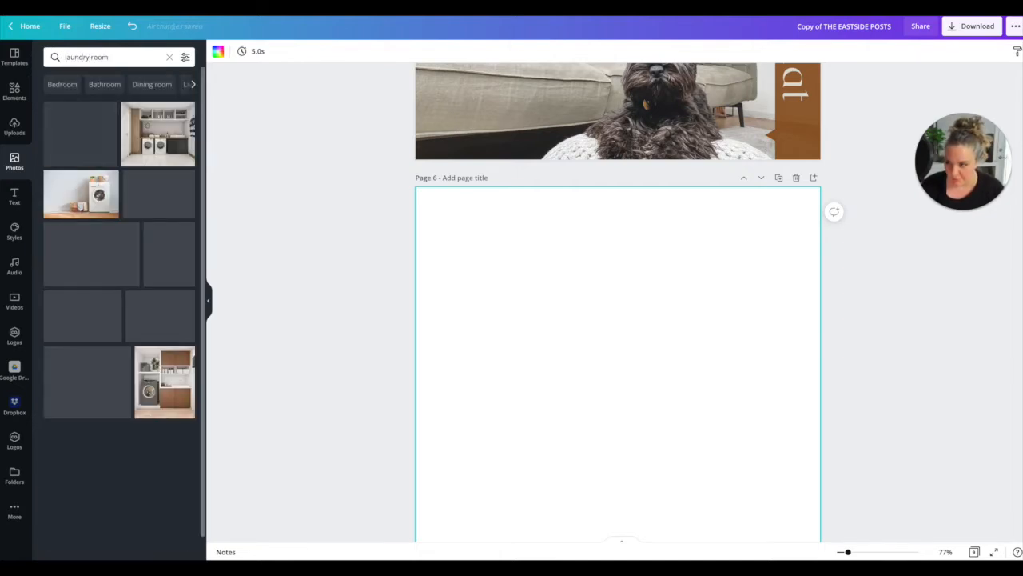
pyautogui.scroll(-1, 98, 174)
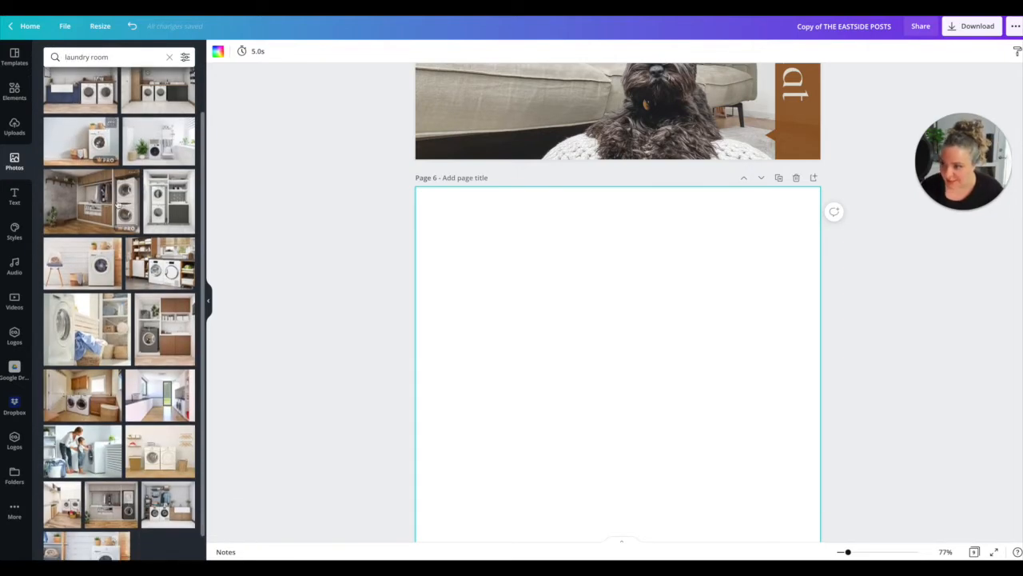
pyautogui.scroll(-1, 133, 206)
pyautogui.scroll(-4, 139, 204)
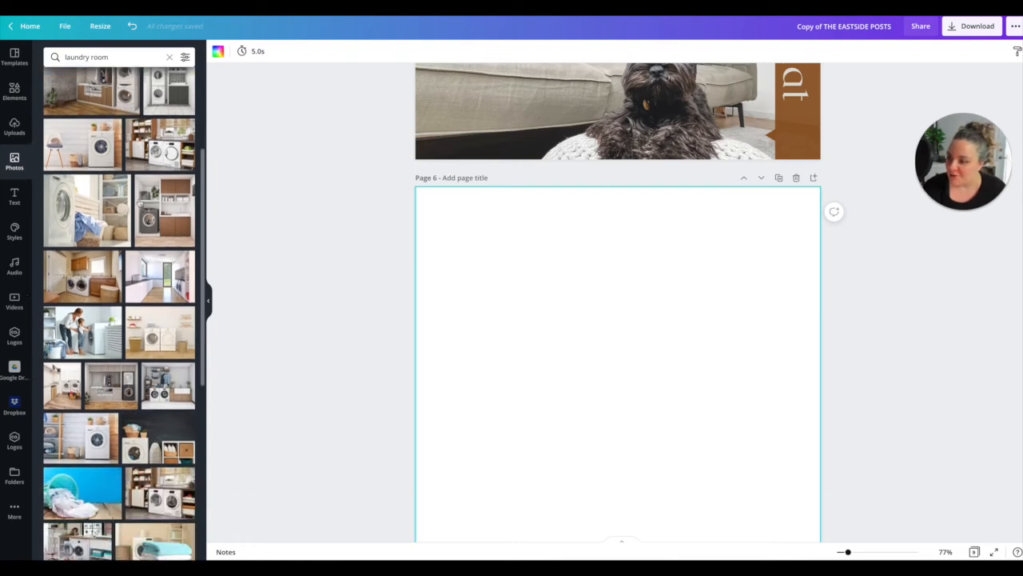
pyautogui.scroll(-1, 139, 204)
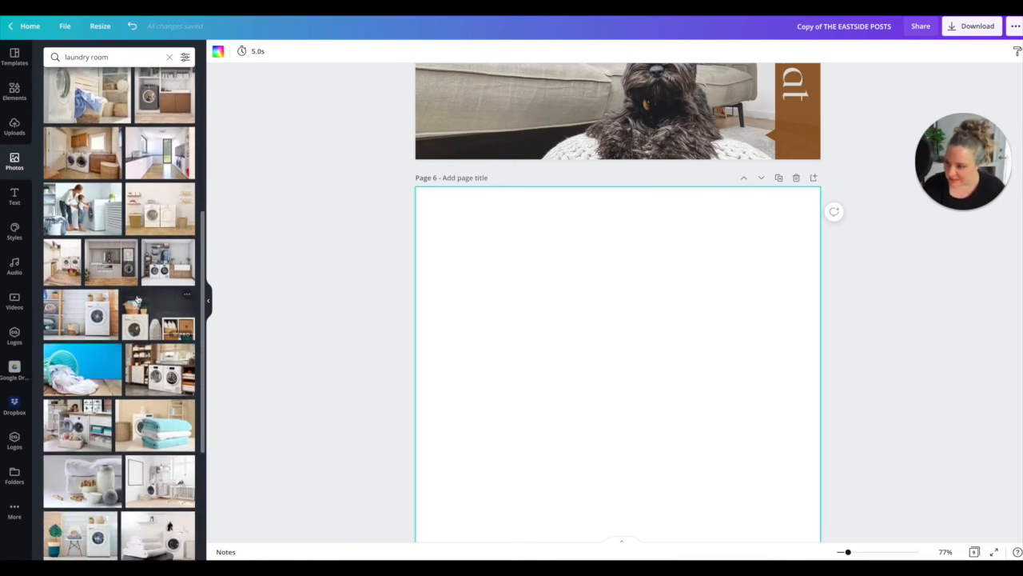
pyautogui.click(167, 263)
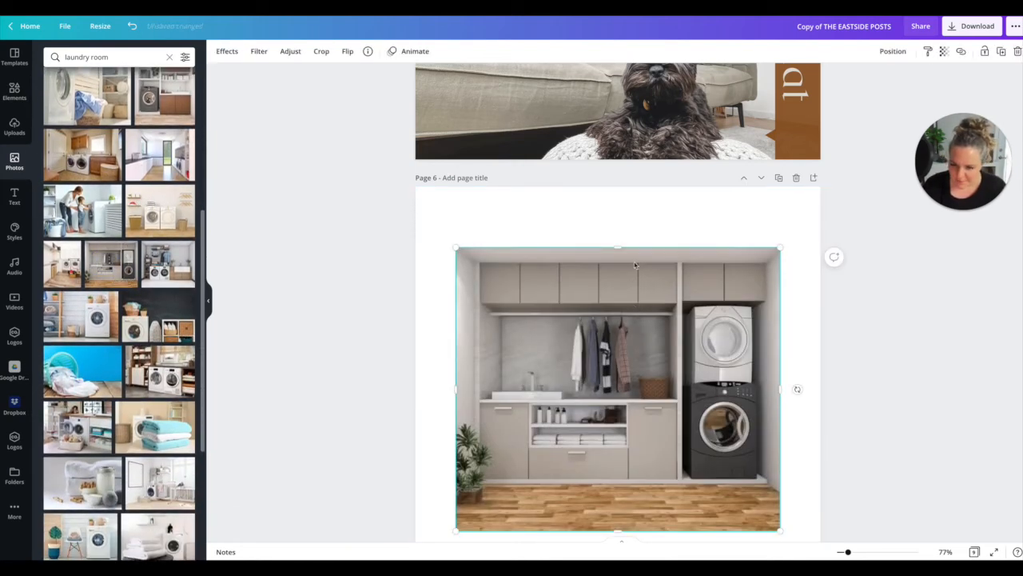
# - Move the stacked-washer photo to page 6's top-left, enlarge it to full width, and trim its bottom edge
pyautogui.moveTo(631, 253); pyautogui.dragTo(583, 244)
pyautogui.moveTo(740, 403); pyautogui.dragTo(840, 429)
pyautogui.scroll(-1, 637, 378)
pyautogui.moveTo(623, 375); pyautogui.dragTo(621, 347)
pyautogui.click(520, 226)
pyautogui.moveTo(552, 167)
pyautogui.mouseDown()
pyautogui.moveTo(551, 220)
pyautogui.moveTo(546, 148)
pyautogui.moveTo(546, 324)
pyautogui.moveTo(555, 115)
pyautogui.moveTo(551, 160)
pyautogui.mouseUp()
pyautogui.moveTo(618, 342); pyautogui.dragTo(617, 313)
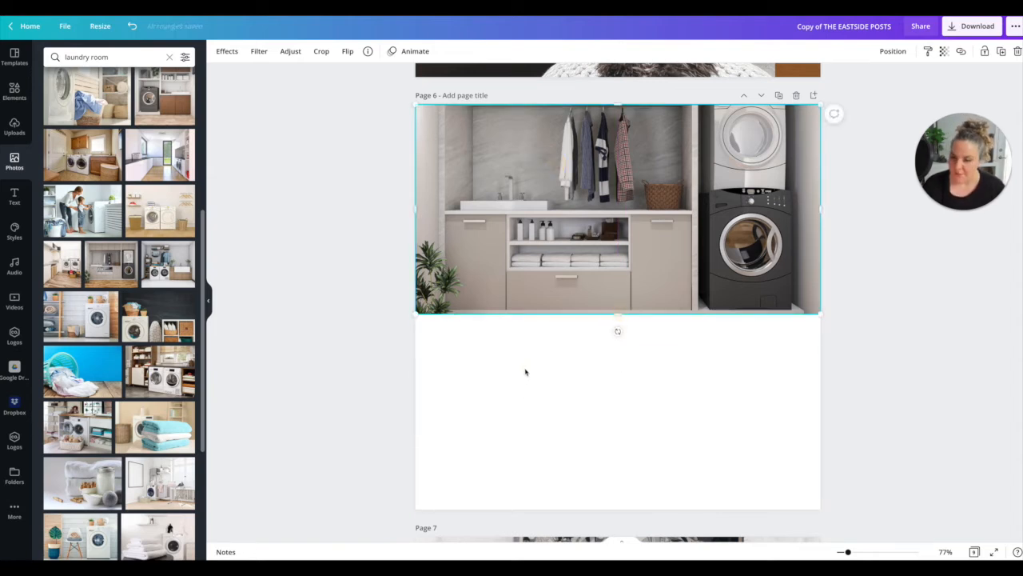
pyautogui.click(526, 372)
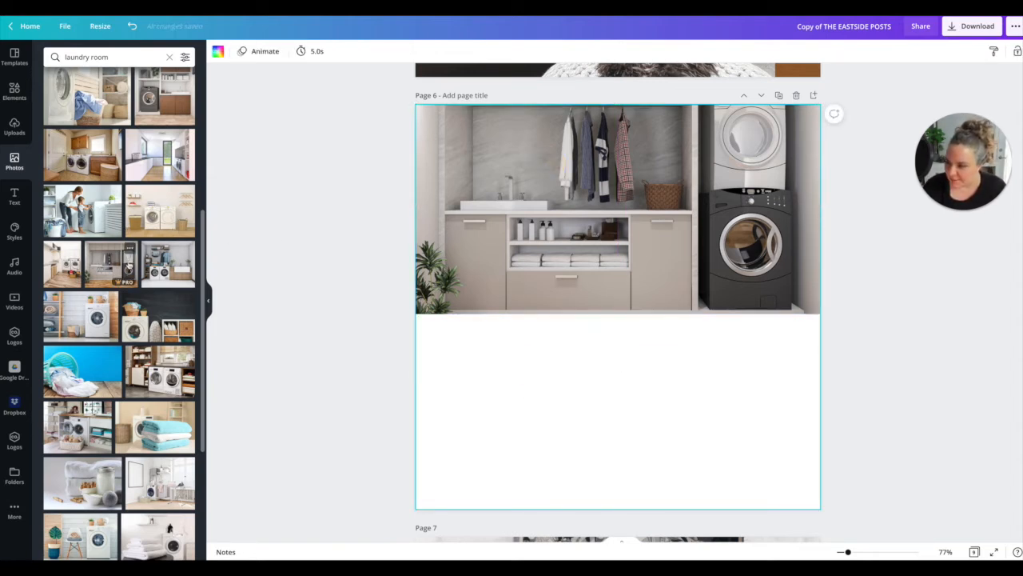
# - Add the white-door laundry photo to page 6's lower half and stretch it to full width
pyautogui.scroll(-4, 127, 265)
pyautogui.scroll(-2, 128, 265)
pyautogui.scroll(-2, 128, 266)
pyautogui.click(84, 264)
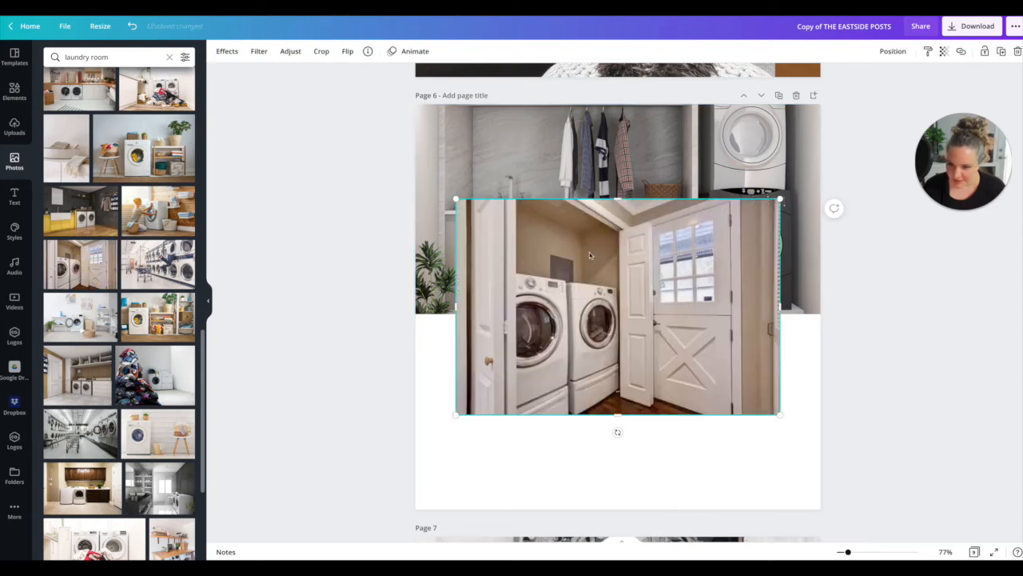
pyautogui.press('Delete')
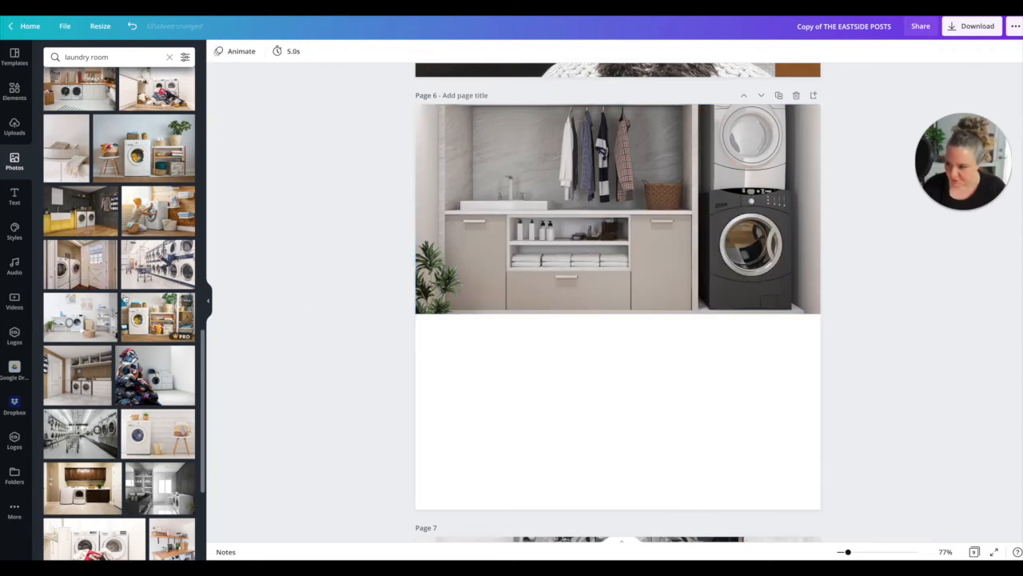
pyautogui.scroll(-2, 74, 296)
pyautogui.click(74, 296)
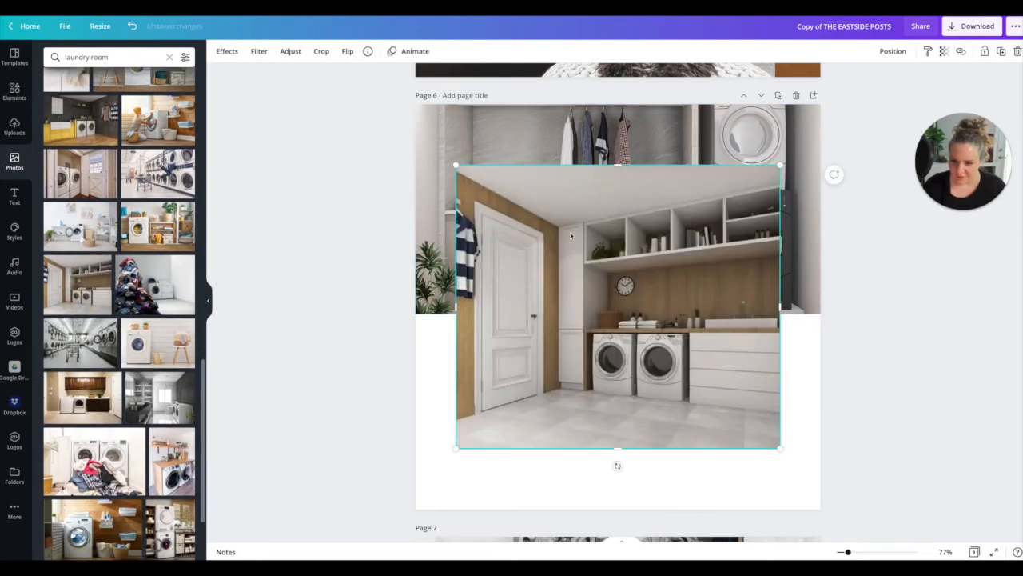
pyautogui.moveTo(571, 280); pyautogui.dragTo(530, 288)
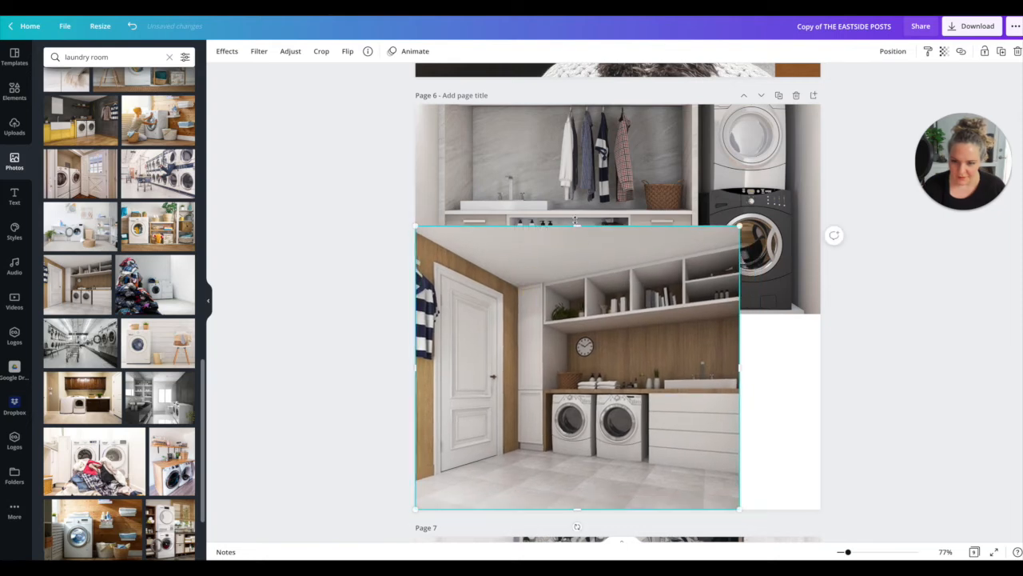
pyautogui.moveTo(579, 224); pyautogui.dragTo(585, 318)
pyautogui.moveTo(802, 410); pyautogui.dragTo(830, 407)
# - Trim the upper photo's bottom edge and reposition both laundry images within their frames
pyautogui.click(598, 284)
pyautogui.moveTo(617, 314); pyautogui.dragTo(616, 299)
pyautogui.click(621, 322)
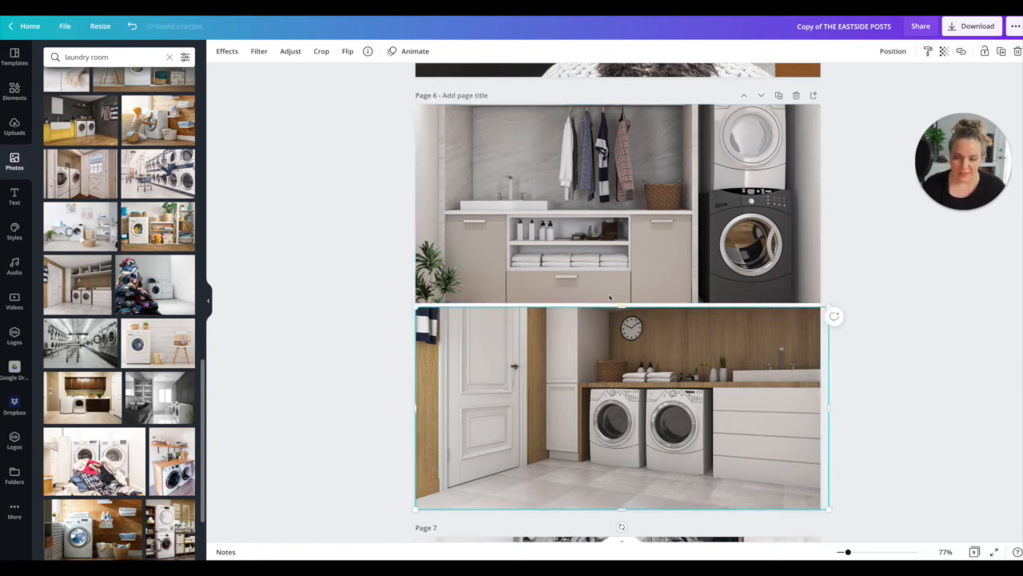
pyautogui.doubleClick(602, 221)
pyautogui.moveTo(605, 207)
pyautogui.mouseDown()
pyautogui.moveTo(600, 167)
pyautogui.moveTo(601, 223)
pyautogui.mouseUp()
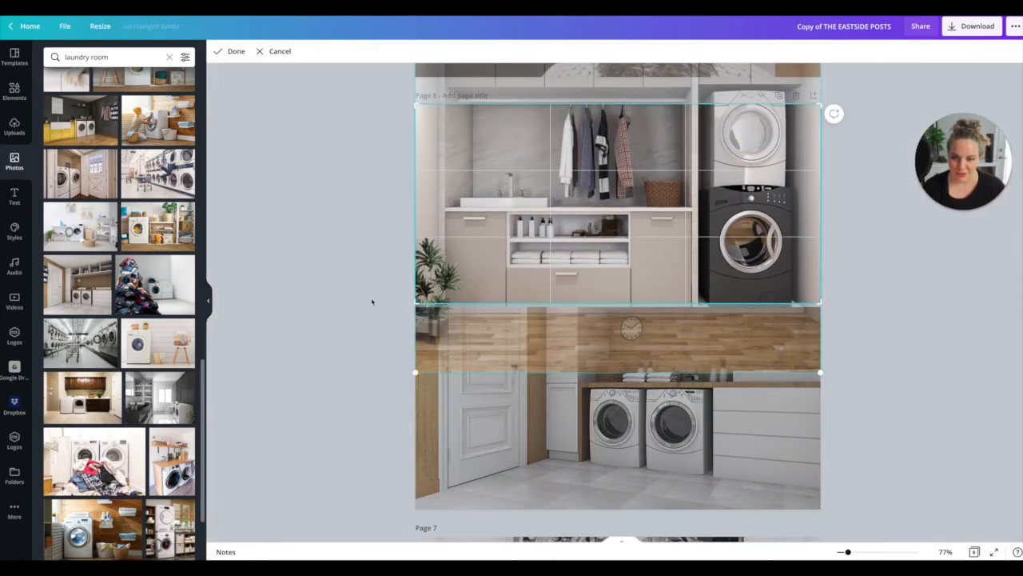
pyautogui.click(370, 297)
pyautogui.doubleClick(576, 369)
pyautogui.moveTo(576, 369); pyautogui.dragTo(569, 414)
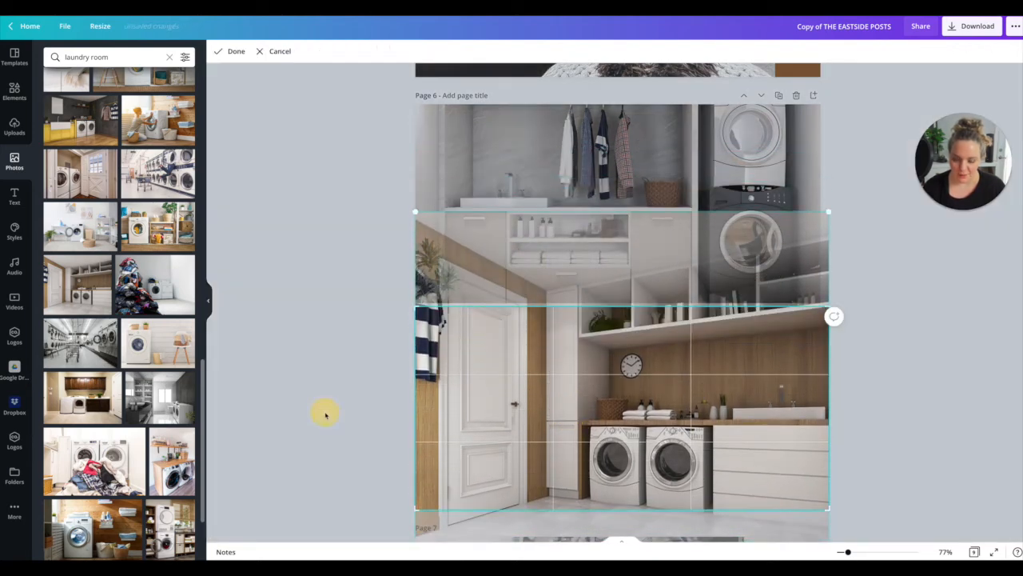
pyautogui.click(327, 413)
pyautogui.scroll(-2, 485, 353)
pyautogui.scroll(3, 485, 353)
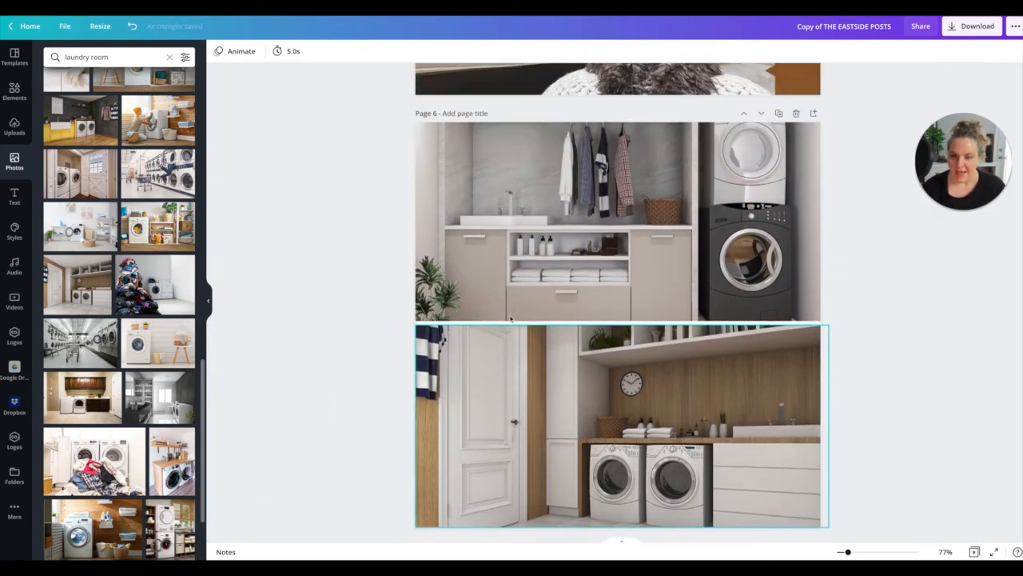
# - Add a large 'this' text box over the upper laundry photo
pyautogui.press('t')
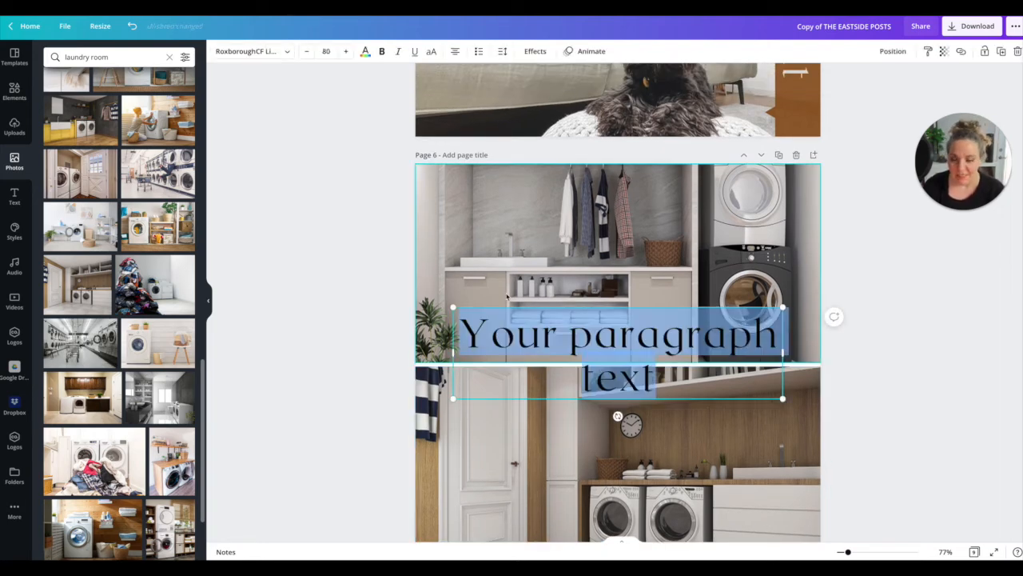
pyautogui.write('this')
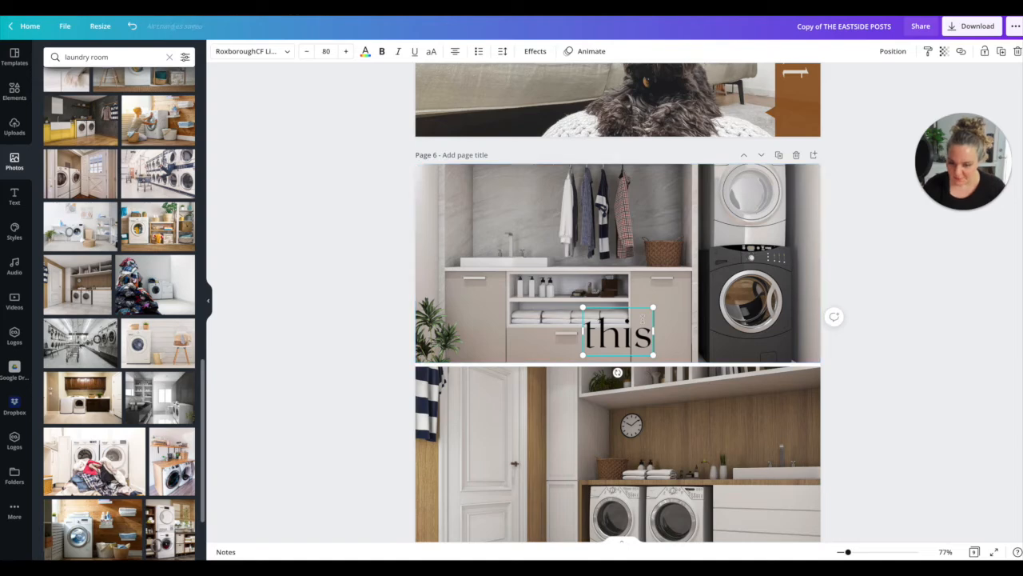
pyautogui.moveTo(654, 357); pyautogui.dragTo(758, 419)
pyautogui.click(657, 415)
# - Duplicate it onto the lower photo, change it to 'that', and give it a light colour
pyautogui.hotkey('ctrl', 'd')
pyautogui.doubleClick(763, 416)
pyautogui.write('that')
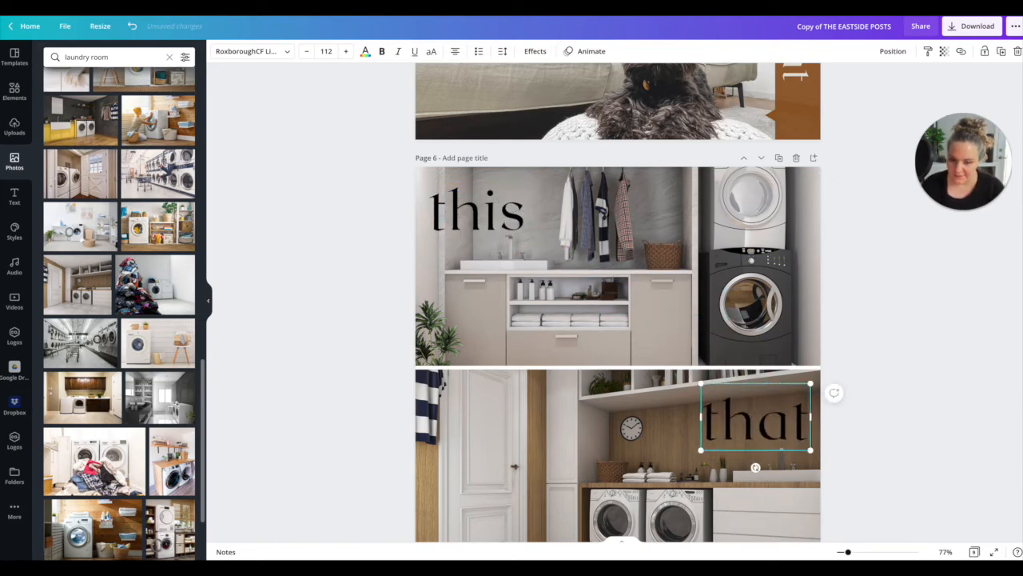
pyautogui.click(380, 367)
pyautogui.click(765, 424)
pyautogui.click(766, 424)
pyautogui.click(365, 51)
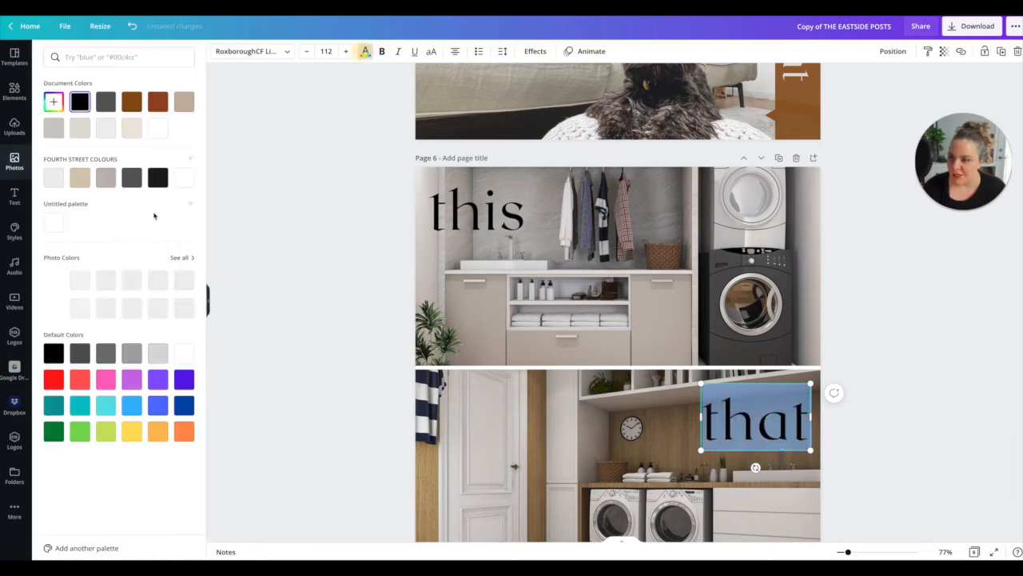
pyautogui.click(54, 176)
pyautogui.click(357, 320)
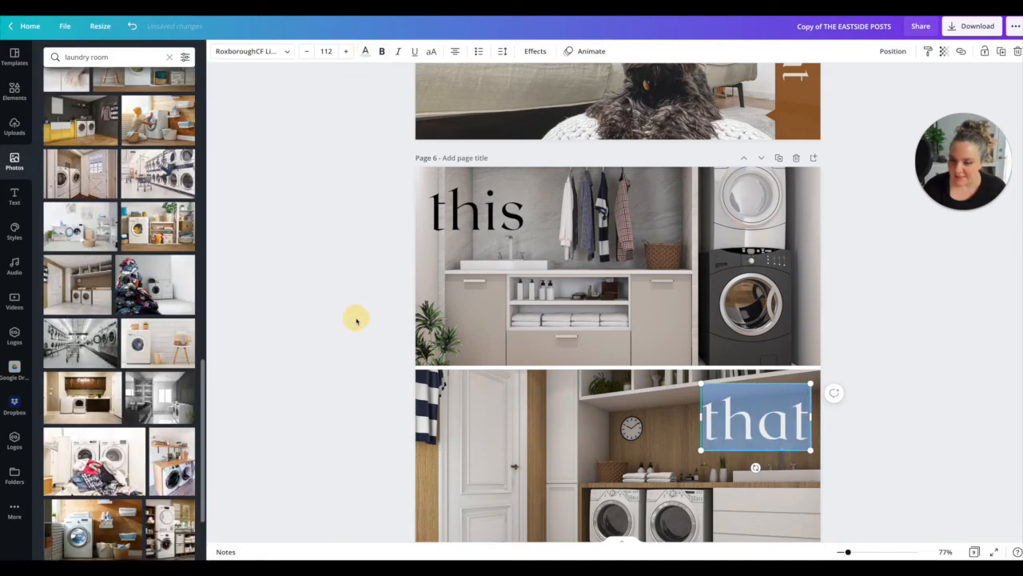
pyautogui.click(354, 315)
pyautogui.scroll(5, 605, 374)
pyautogui.scroll(1, 408, 265)
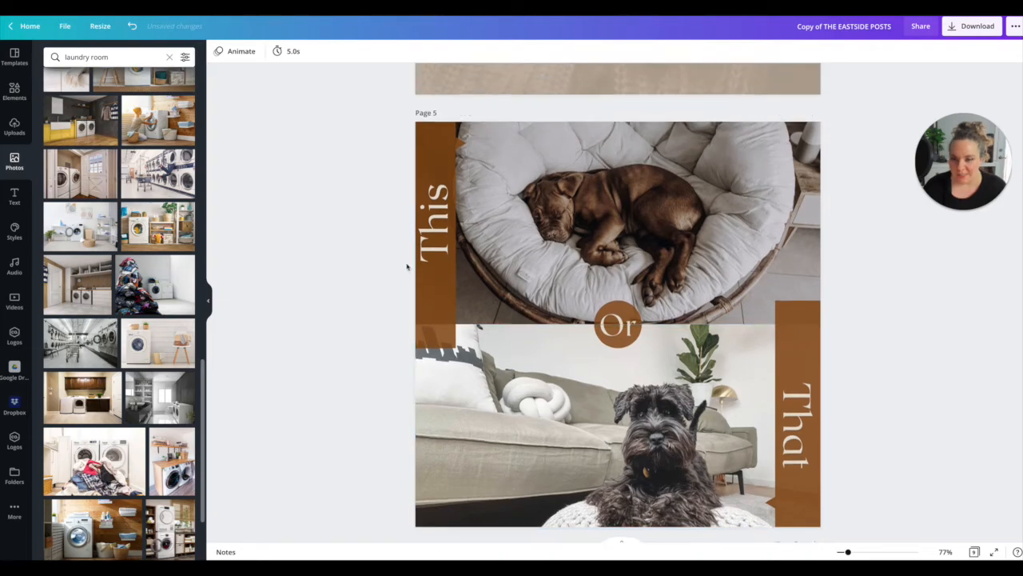
# - Add a brown square, squash it into a thin bar, and make it about half transparent
pyautogui.scroll(-5, 392, 288)
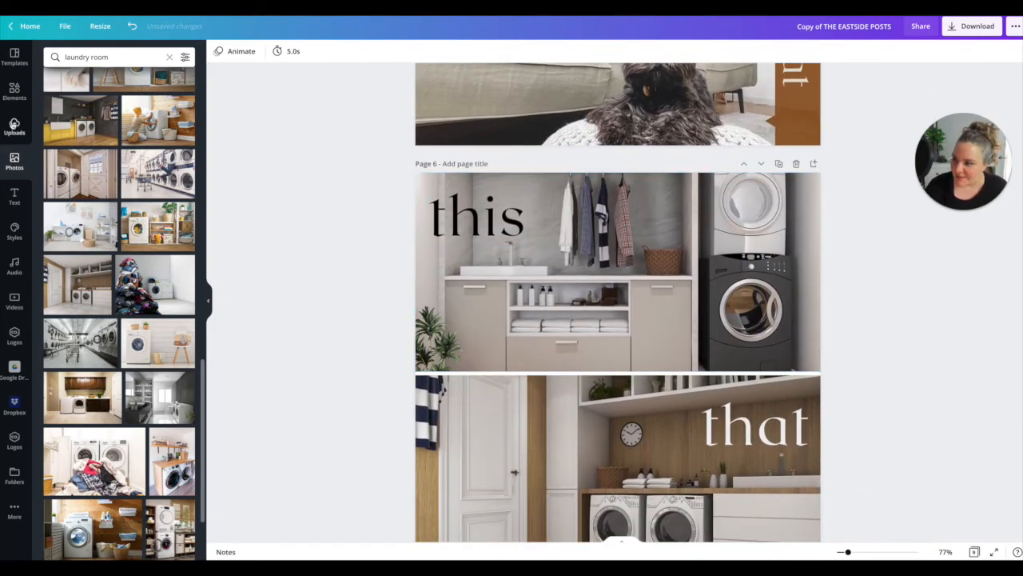
pyautogui.click(14, 91)
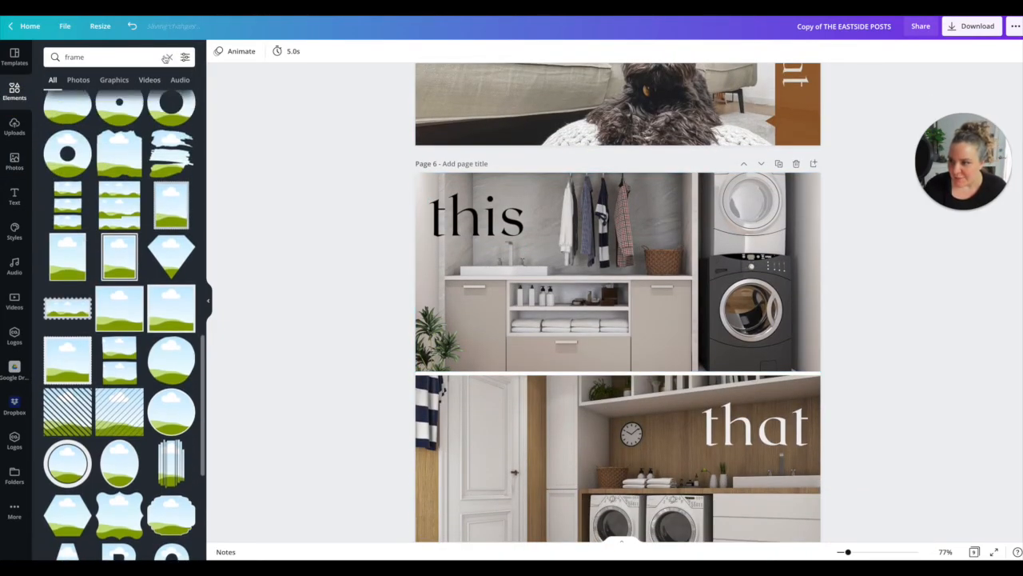
pyautogui.click(169, 57)
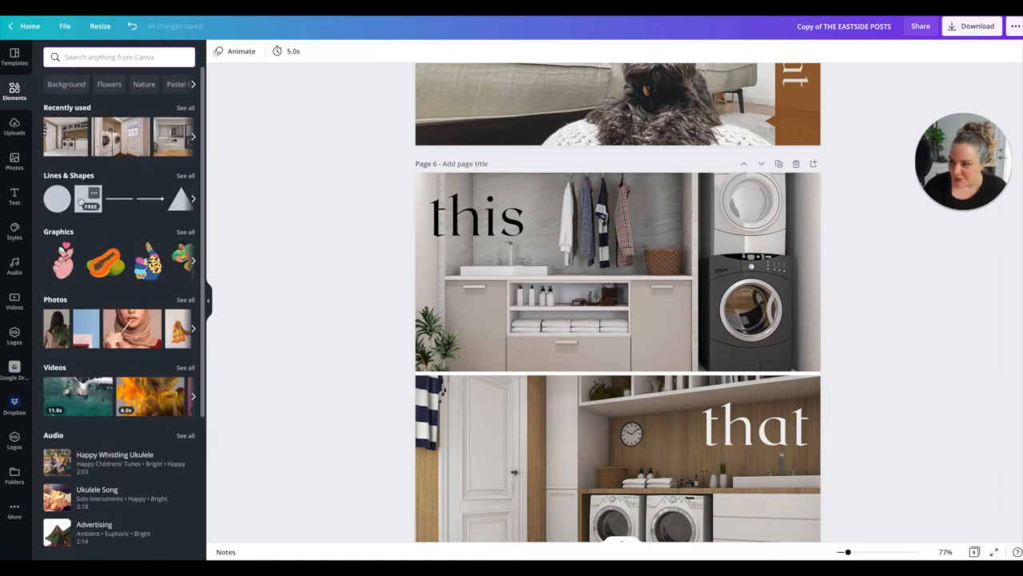
pyautogui.click(88, 198)
pyautogui.moveTo(618, 488); pyautogui.dragTo(439, 186)
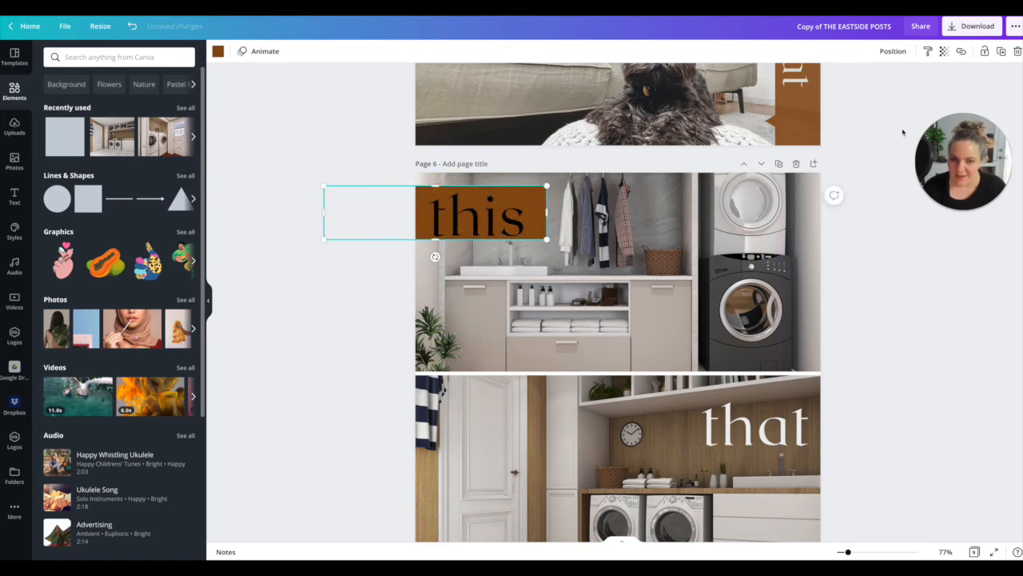
pyautogui.click(944, 51)
pyautogui.moveTo(909, 79)
pyautogui.mouseDown()
pyautogui.moveTo(880, 81)
pyautogui.moveTo(890, 81)
pyautogui.mouseUp()
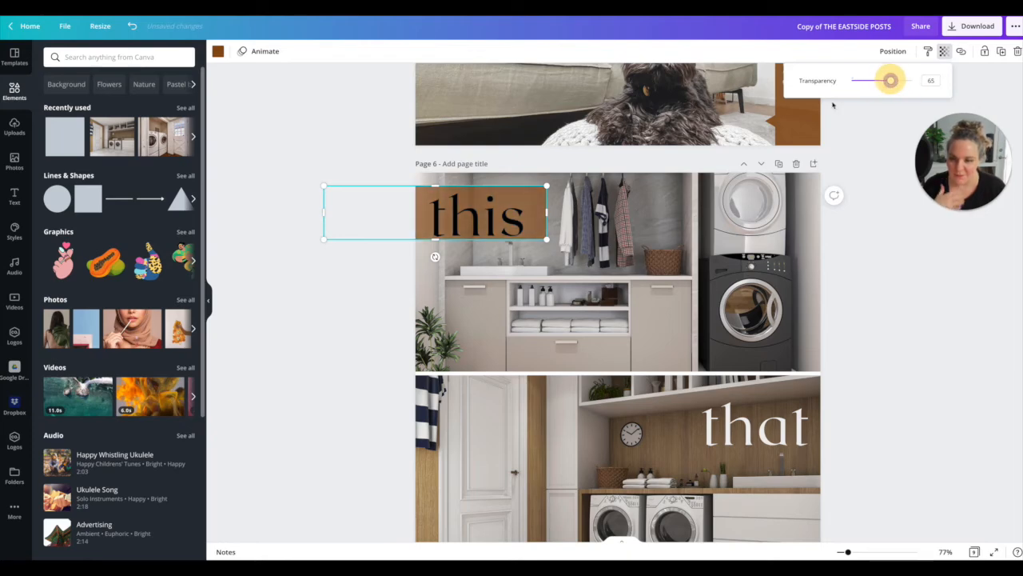
# - Turn the word 'this' white, then select the brown bar behind it
pyautogui.doubleClick(480, 212)
pyautogui.click(365, 51)
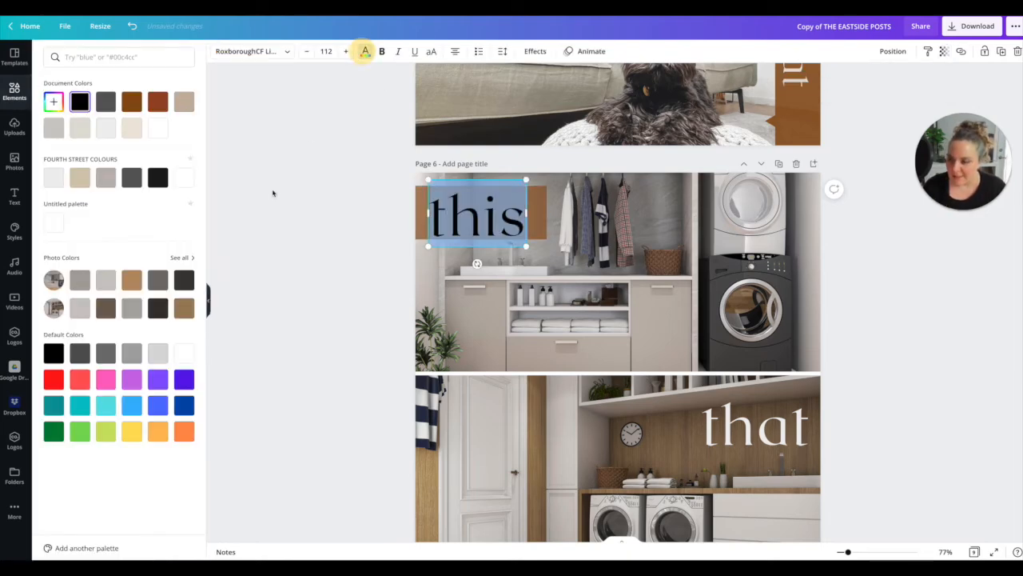
pyautogui.click(183, 178)
pyautogui.click(315, 203)
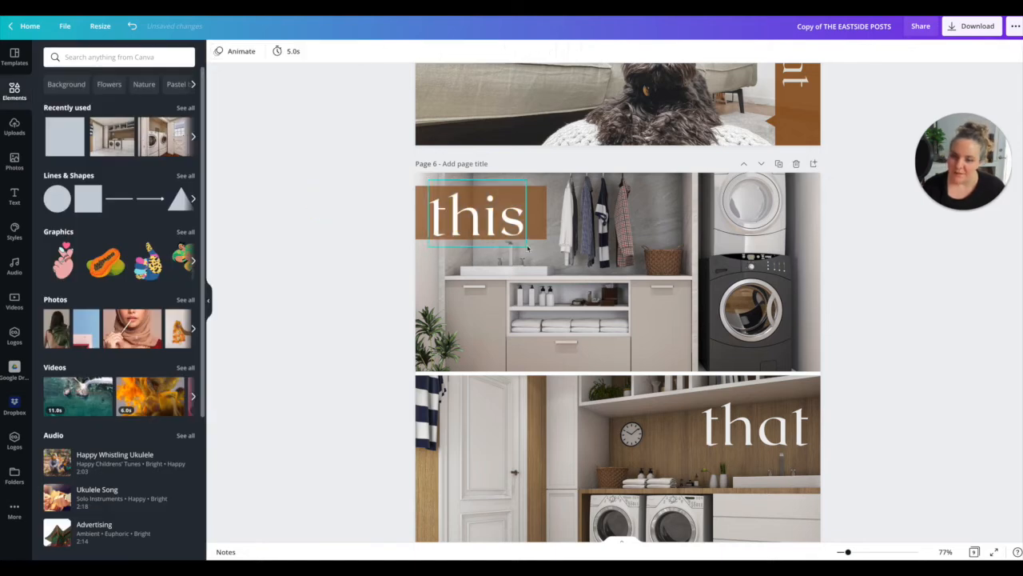
pyautogui.click(538, 218)
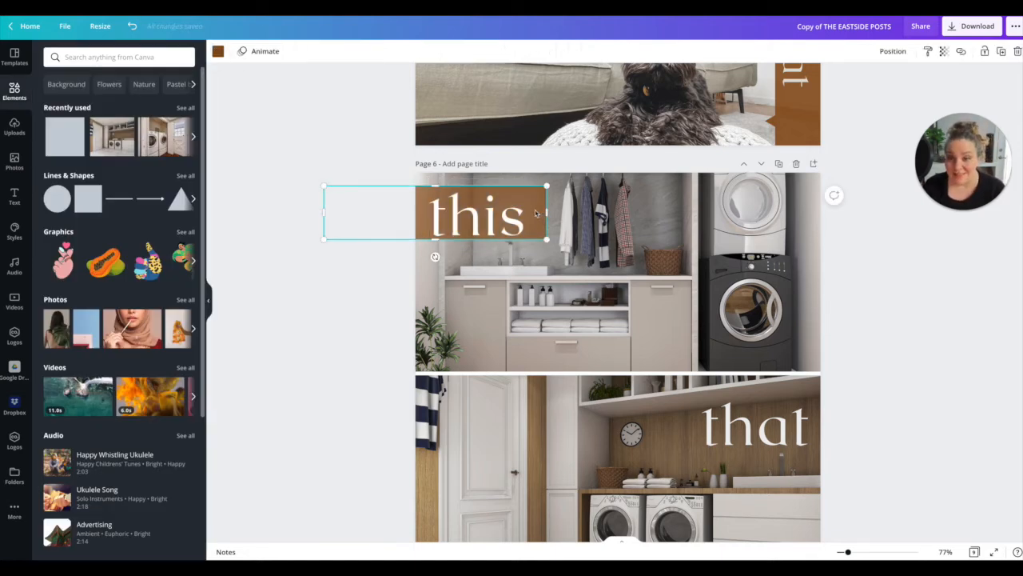
# - Paste a copy of the brown bar behind 'that' and send it backward beneath the text
pyautogui.rightClick(535, 213)
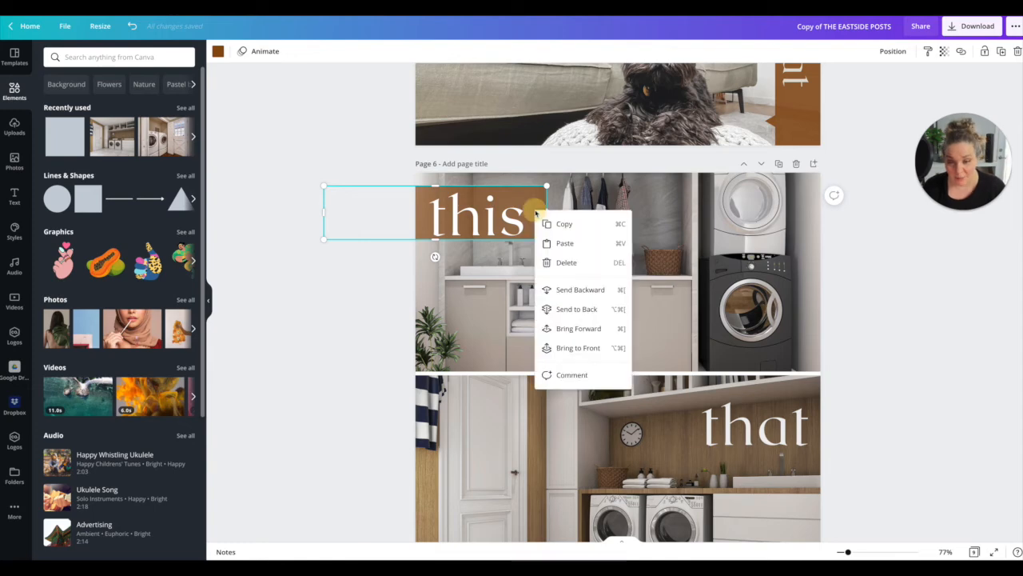
pyautogui.click(566, 241)
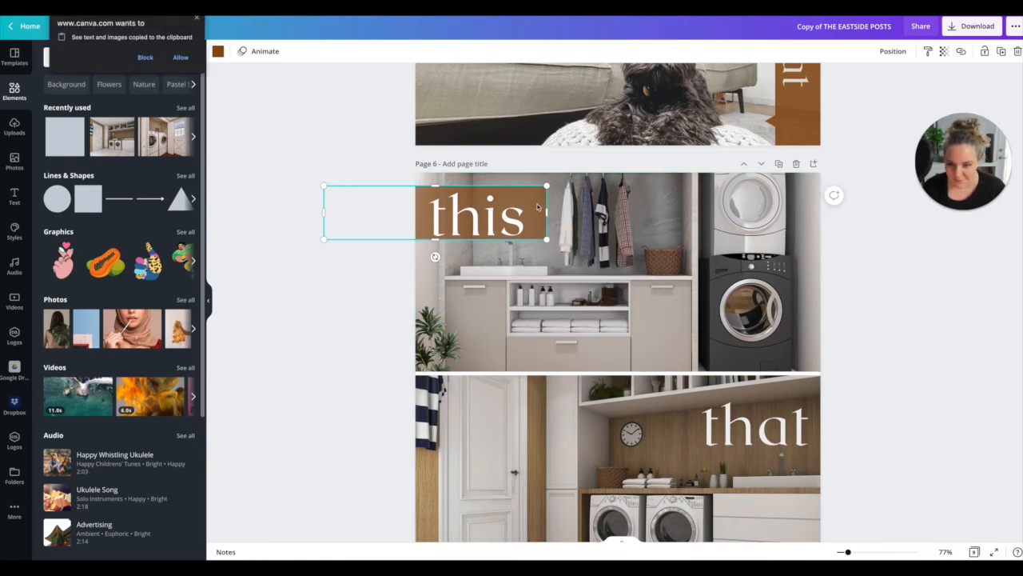
pyautogui.click(654, 288)
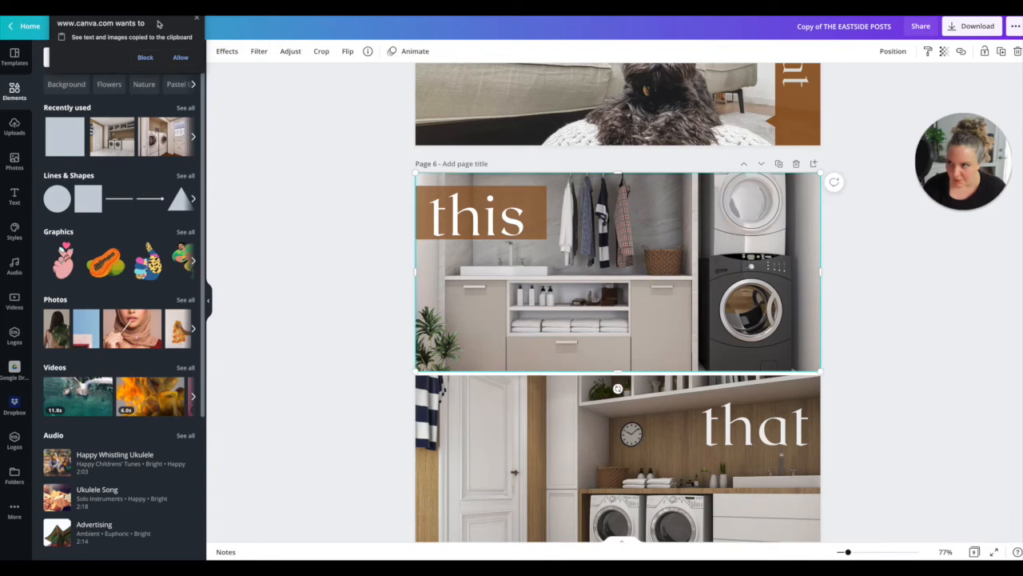
pyautogui.click(180, 58)
pyautogui.moveTo(543, 211); pyautogui.dragTo(677, 331)
pyautogui.scroll(-3, 677, 326)
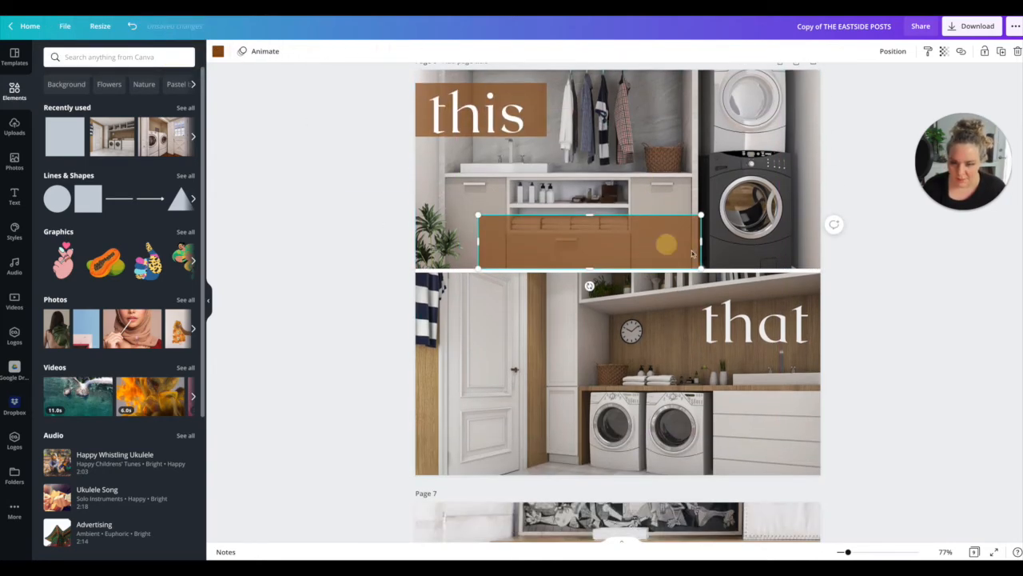
pyautogui.moveTo(667, 243)
pyautogui.mouseDown()
pyautogui.moveTo(811, 335)
pyautogui.moveTo(851, 321)
pyautogui.mouseUp()
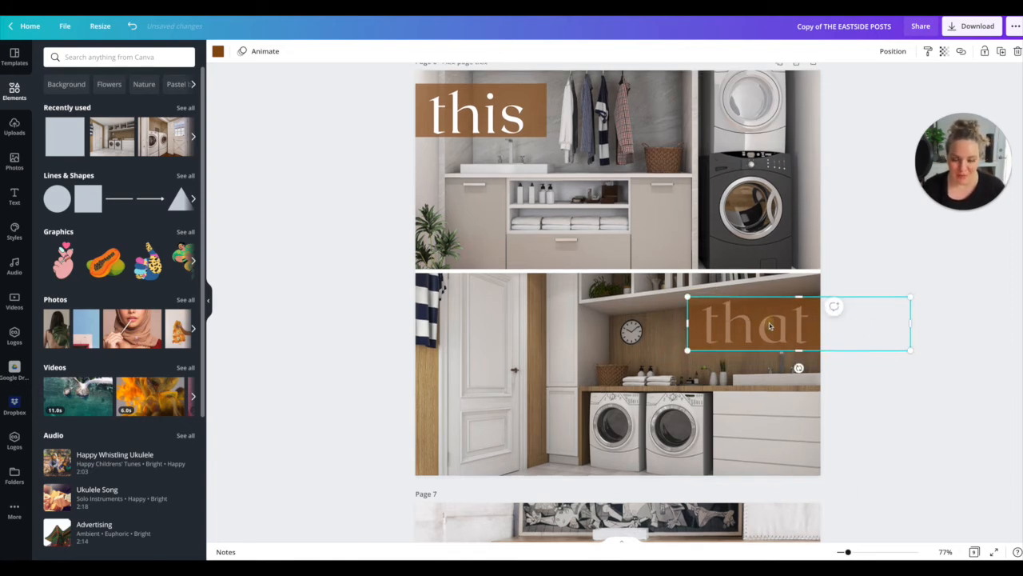
pyautogui.rightClick(770, 326)
pyautogui.click(815, 403)
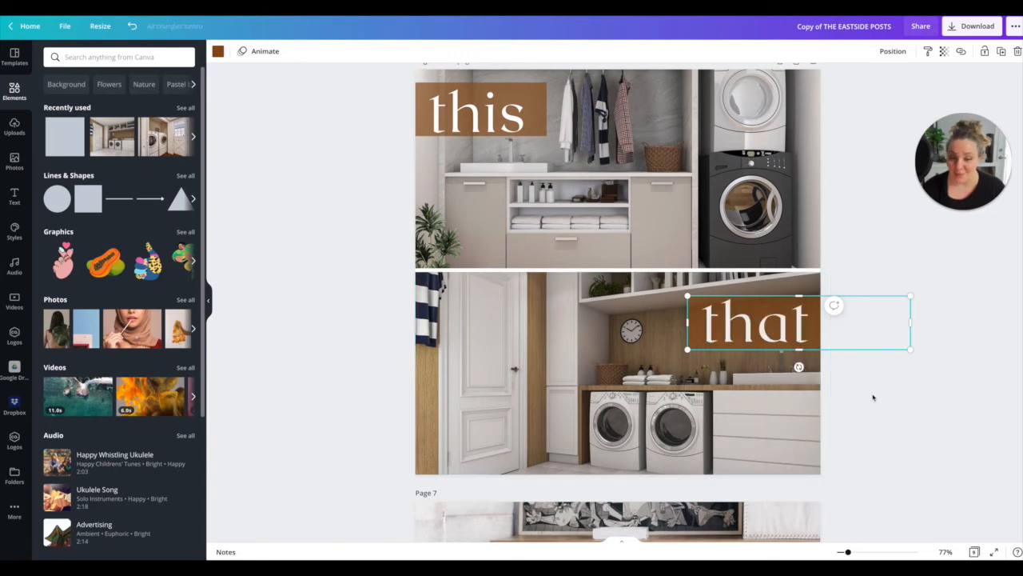
pyautogui.click(883, 395)
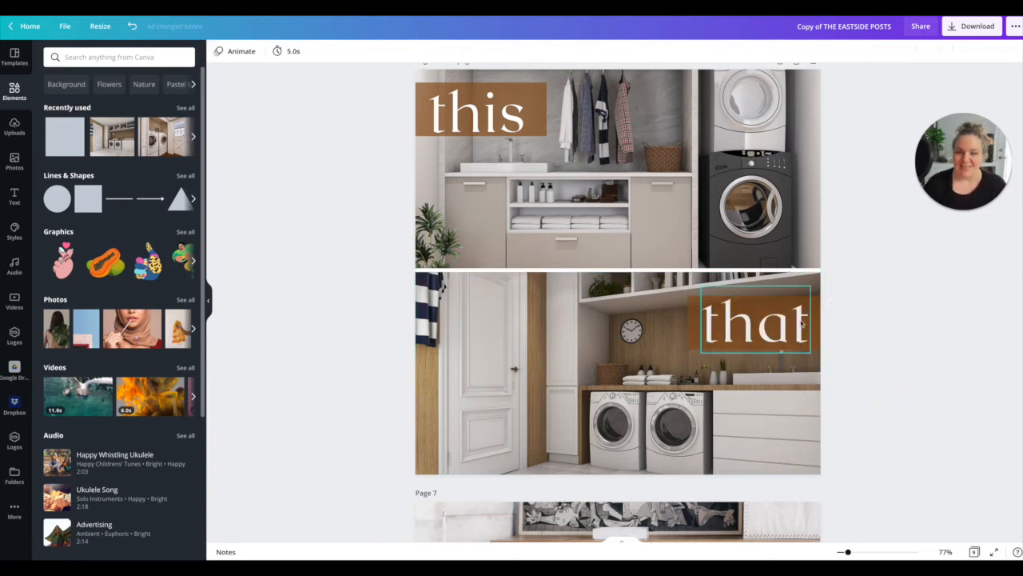
# - Nudge the word 'this' slightly right on its brown bar
pyautogui.click(482, 130)
pyautogui.moveTo(482, 131); pyautogui.dragTo(485, 132)
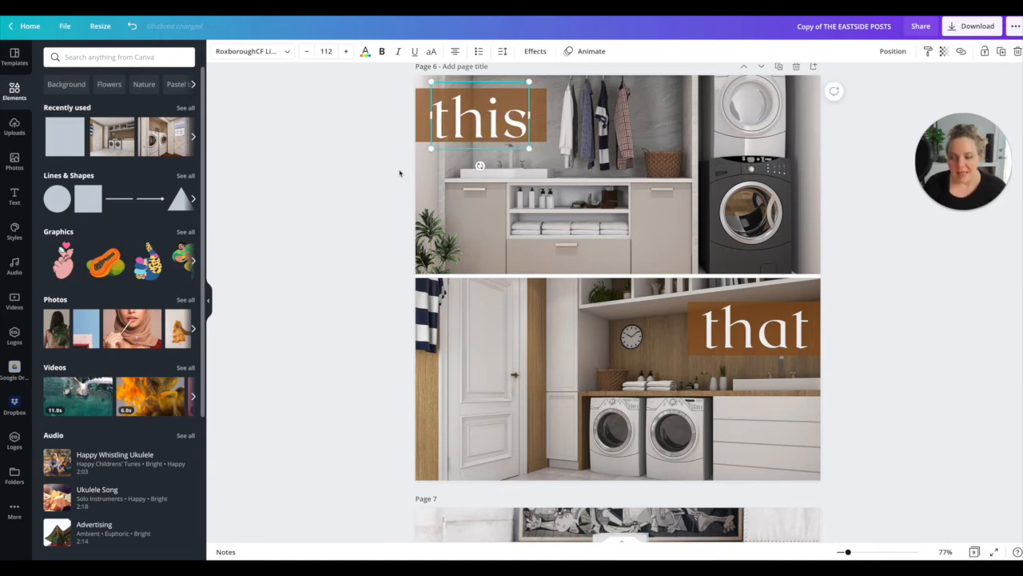
pyautogui.click(354, 199)
pyautogui.scroll(1, 480, 160)
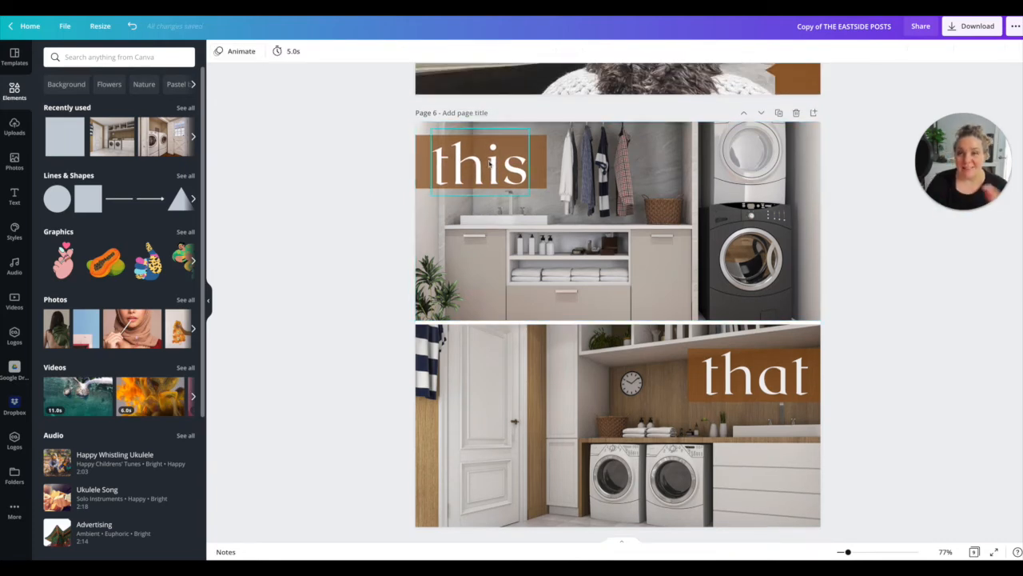
pyautogui.click(489, 162)
# - Move the 'this' label and its bar to the upper photo's bottom-left
pyautogui.scroll(4, 464, 168)
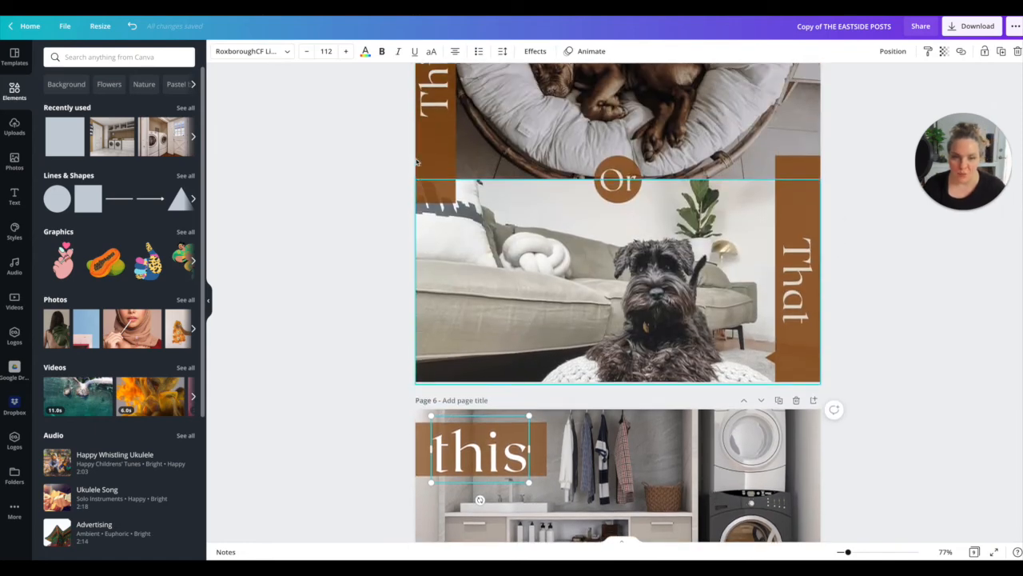
pyautogui.scroll(3, 448, 172)
pyautogui.scroll(-8, 471, 184)
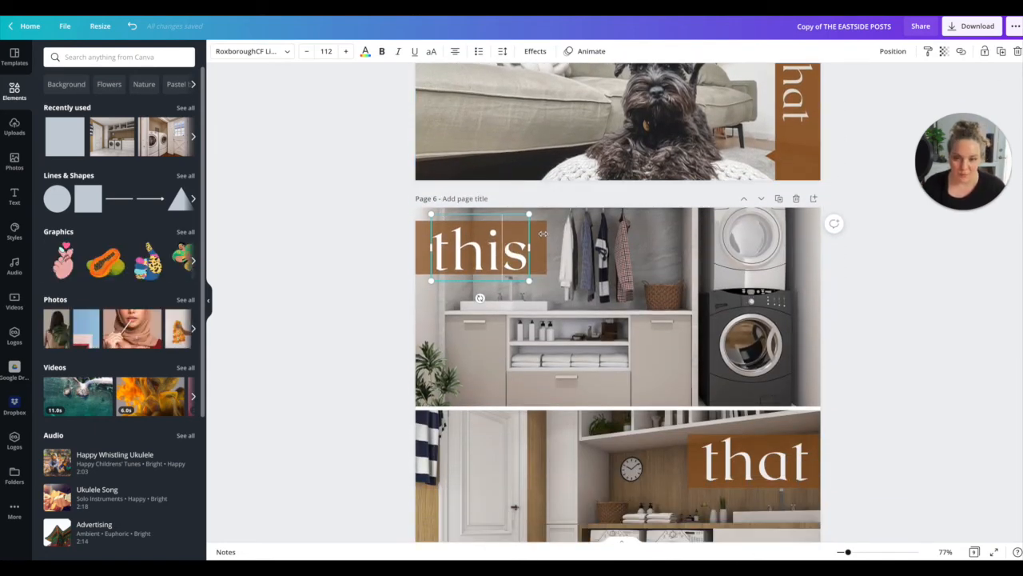
pyautogui.click(544, 228)
pyautogui.moveTo(543, 229); pyautogui.dragTo(537, 374)
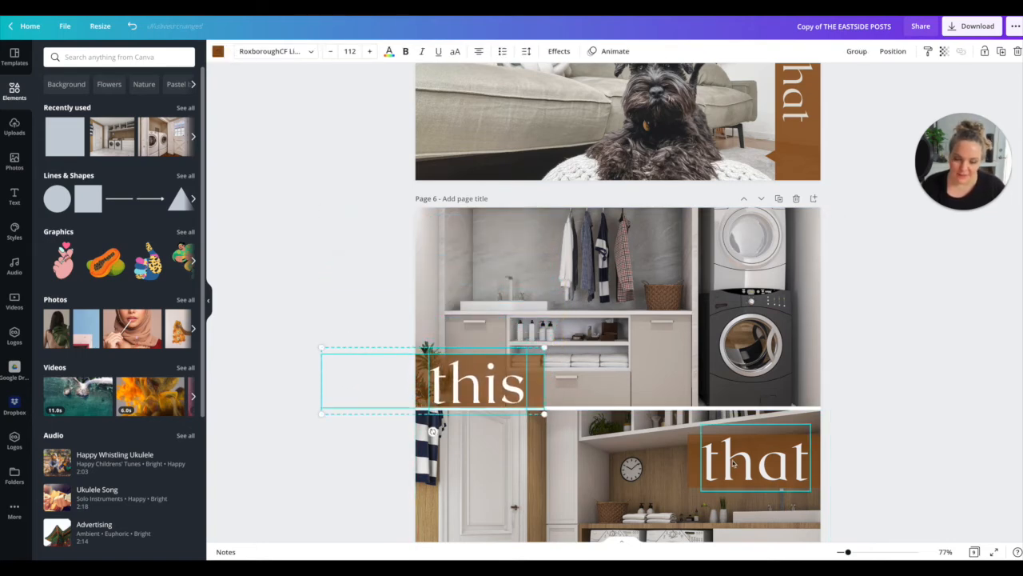
# - Raise the 'that' label and its bar to the lower photo's top edge
pyautogui.click(731, 470)
pyautogui.click(677, 471)
pyautogui.click(694, 471)
pyautogui.keyDown('shift'); pyautogui.click(729, 470); pyautogui.keyUp('shift')
pyautogui.moveTo(739, 443)
pyautogui.mouseDown()
pyautogui.moveTo(743, 423)
pyautogui.moveTo(730, 449)
pyautogui.mouseUp()
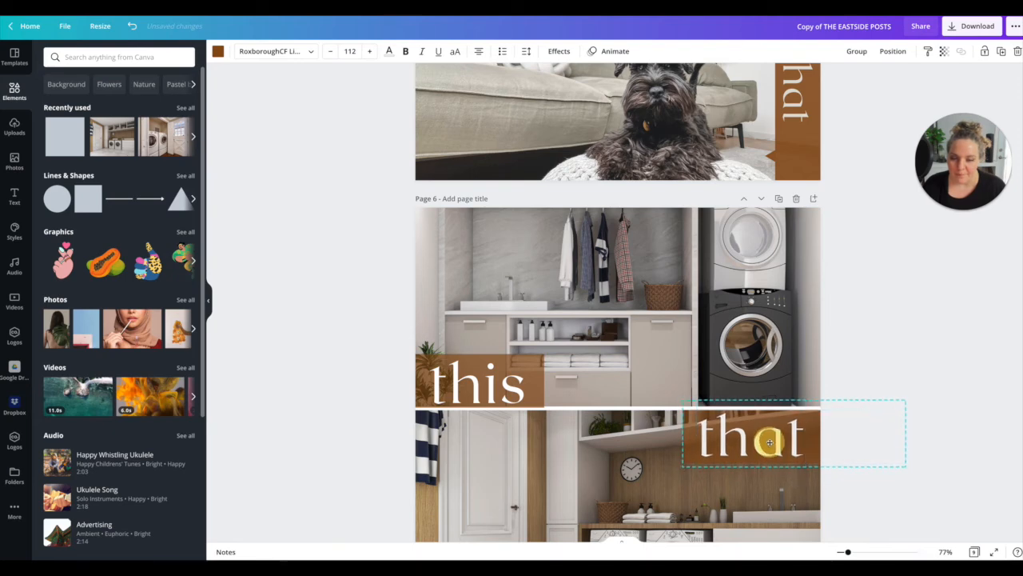
pyautogui.click(845, 498)
pyautogui.scroll(-2, 665, 406)
pyautogui.scroll(-1, 664, 405)
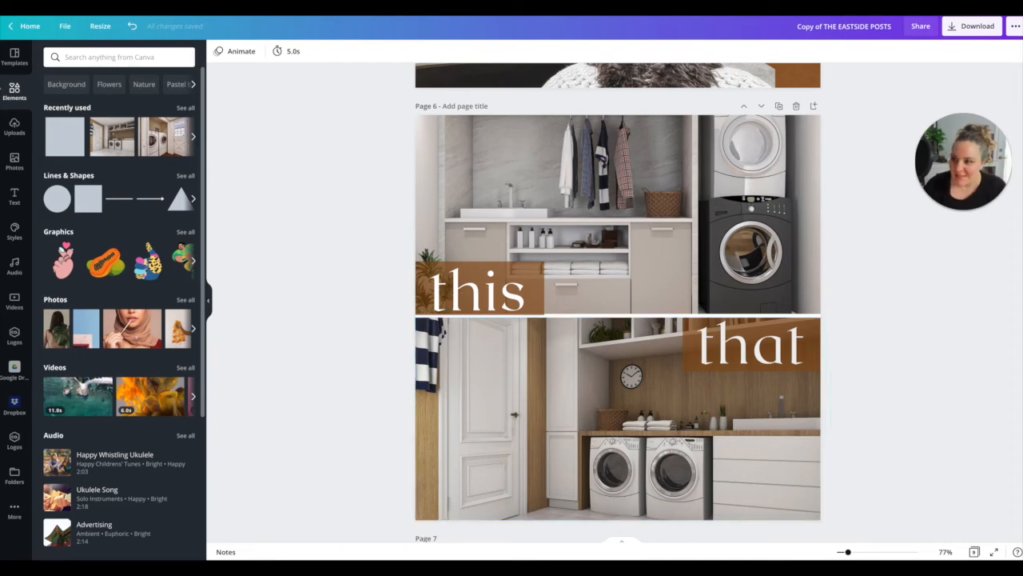
# - Search stock photos for 'animals' and drag two results onto page 6's photo frames
pyautogui.click(15, 160)
pyautogui.click(125, 58)
pyautogui.moveTo(124, 57); pyautogui.dragTo(64, 57)
pyautogui.write('ca')
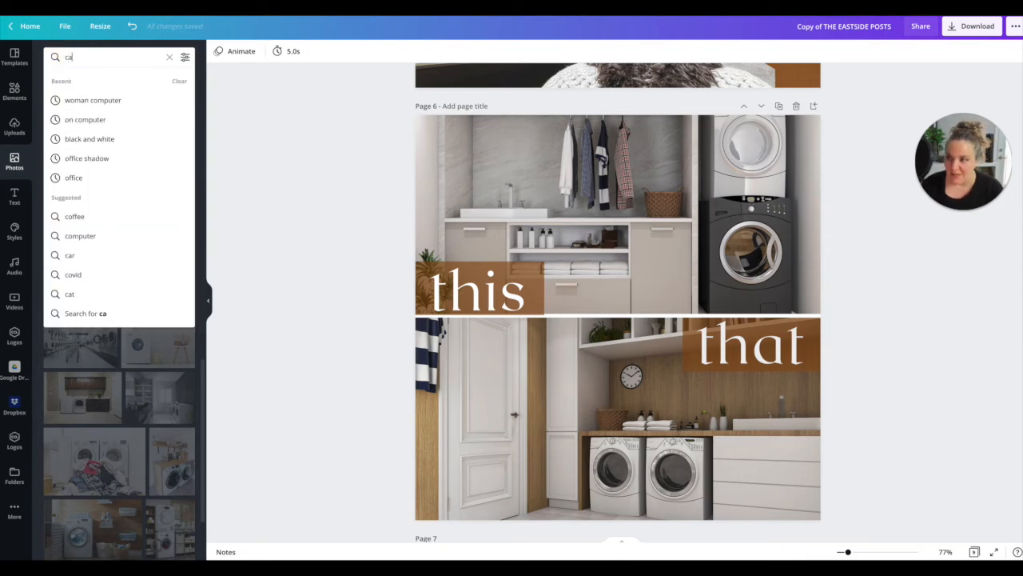
pyautogui.write('ts and')
pyautogui.press('BackSpace')
pyautogui.press('BackSpace')
pyautogui.press('BackSpace')
pyautogui.press('BackSpace')
pyautogui.press('BackSpace')
pyautogui.press('BackSpace')
pyautogui.press('BackSpace')
pyautogui.press('BackSpace')
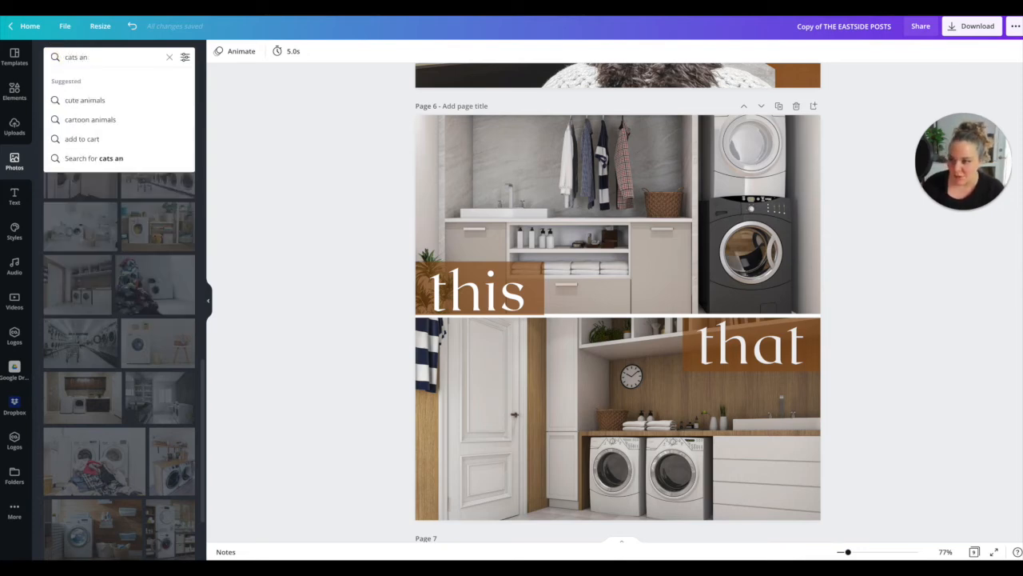
pyautogui.write('animals')
pyautogui.press('Return')
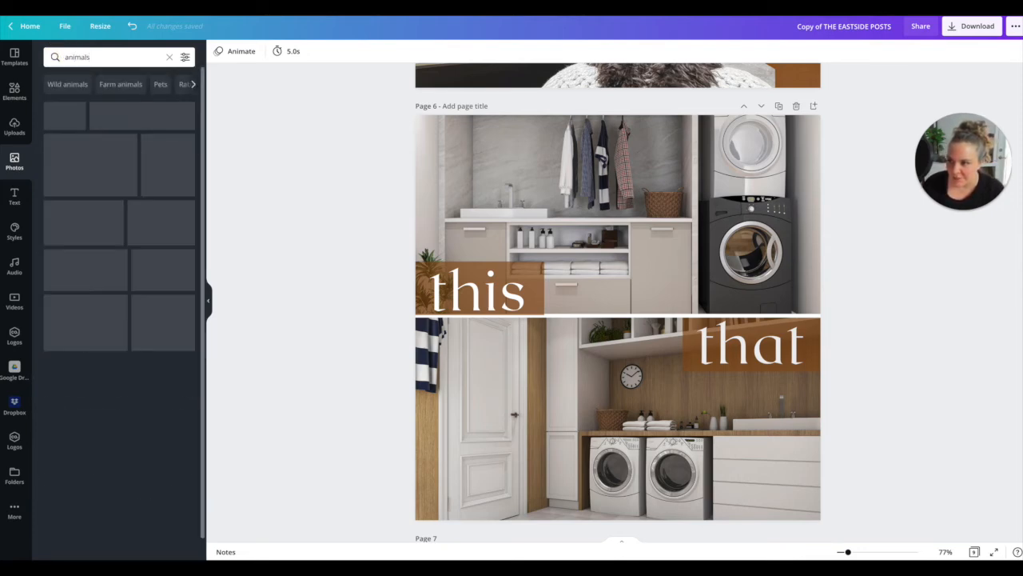
pyautogui.scroll(-1, 160, 240)
pyautogui.moveTo(157, 221); pyautogui.dragTo(493, 218)
pyautogui.scroll(-5, 124, 295)
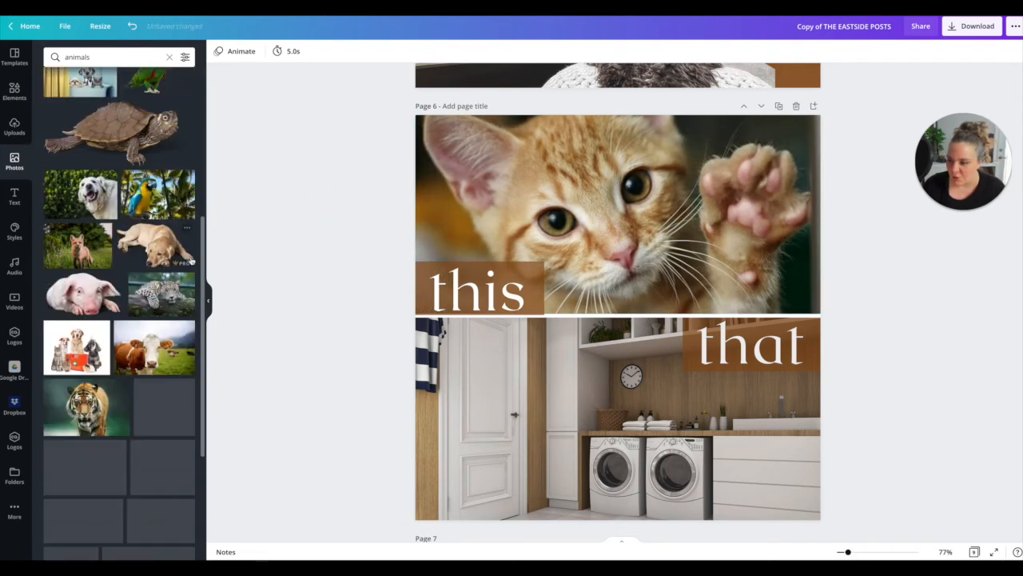
pyautogui.scroll(-2, 124, 295)
pyautogui.moveTo(160, 165); pyautogui.dragTo(565, 386)
pyautogui.scroll(-3, 159, 273)
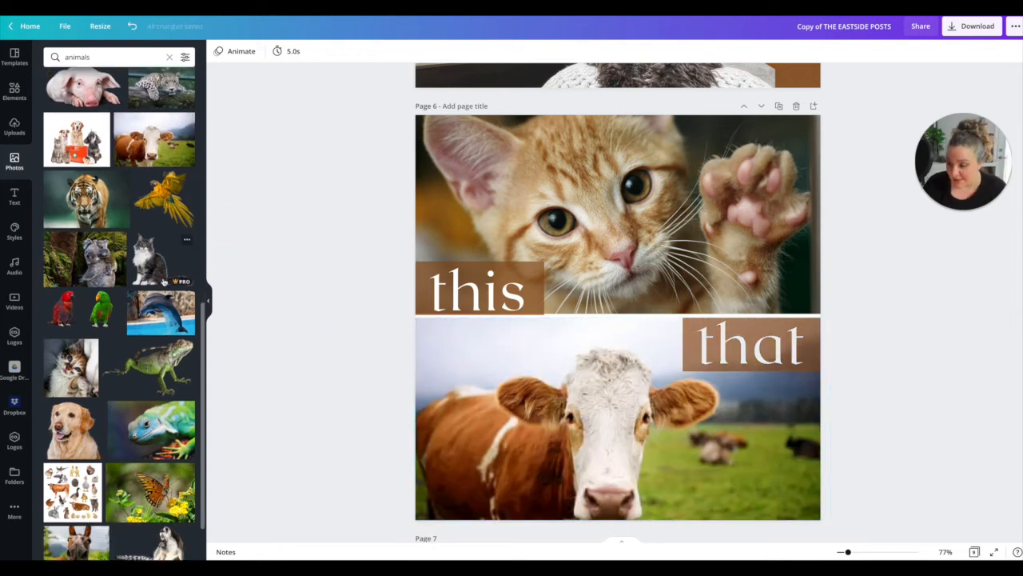
# - Search 'decor' and place the woven wall-baskets photo in the top frame, adjusting its framing
pyautogui.click(41, 57)
pyautogui.write('decor')
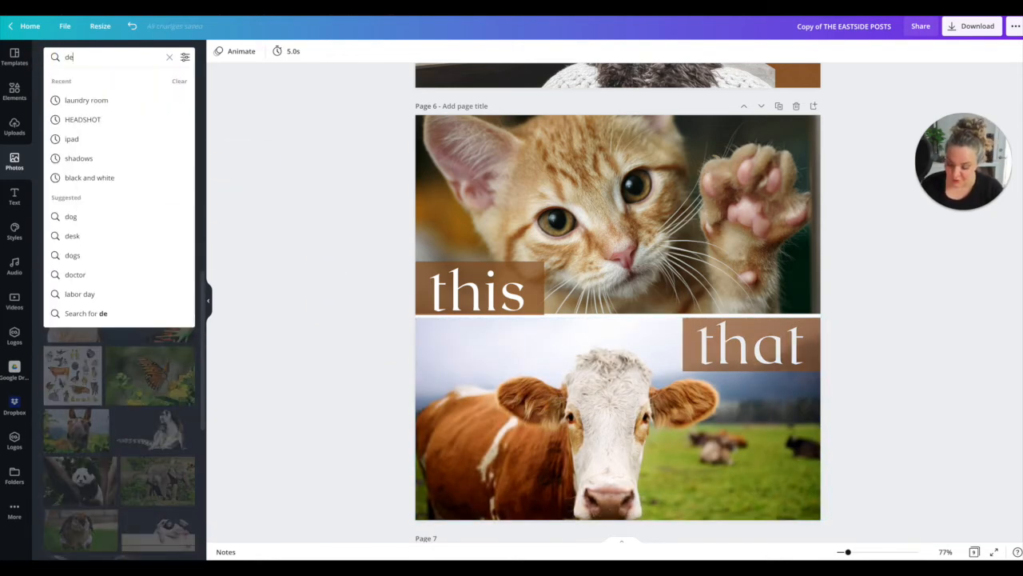
pyautogui.press('Return')
pyautogui.moveTo(64, 124); pyautogui.dragTo(580, 262)
pyautogui.doubleClick(552, 170)
pyautogui.click(375, 237)
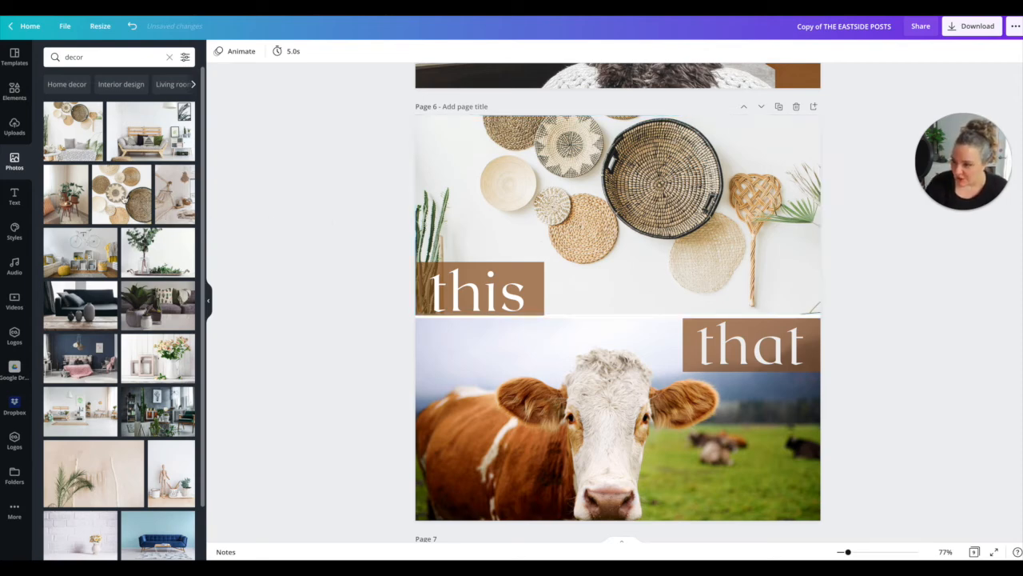
# - Replace the cow photo in the bottom frame with a hammock photo and reframe it
pyautogui.moveTo(180, 180); pyautogui.dragTo(612, 366)
pyautogui.doubleClick(616, 389)
pyautogui.click(320, 366)
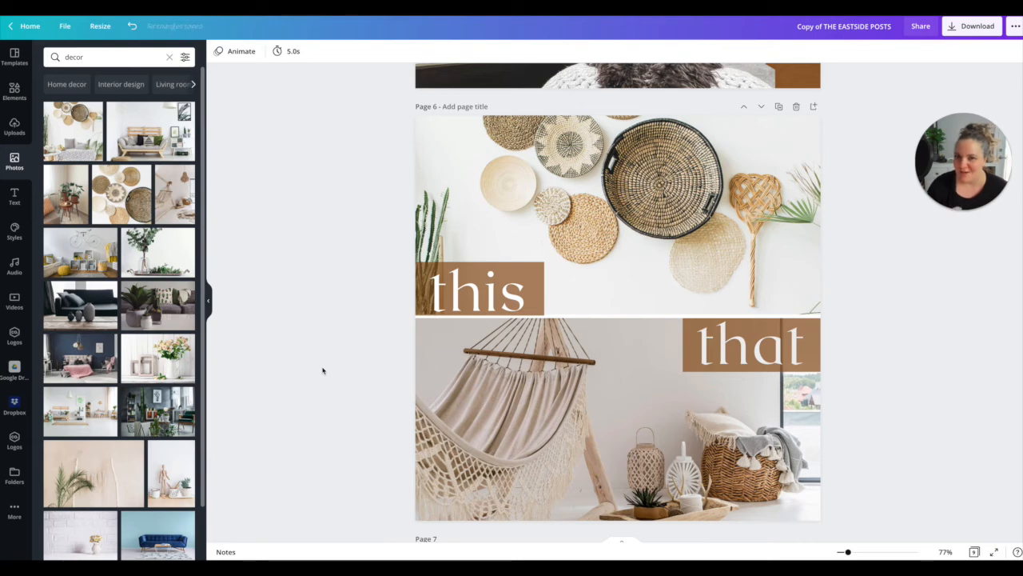
pyautogui.scroll(-5, 621, 285)
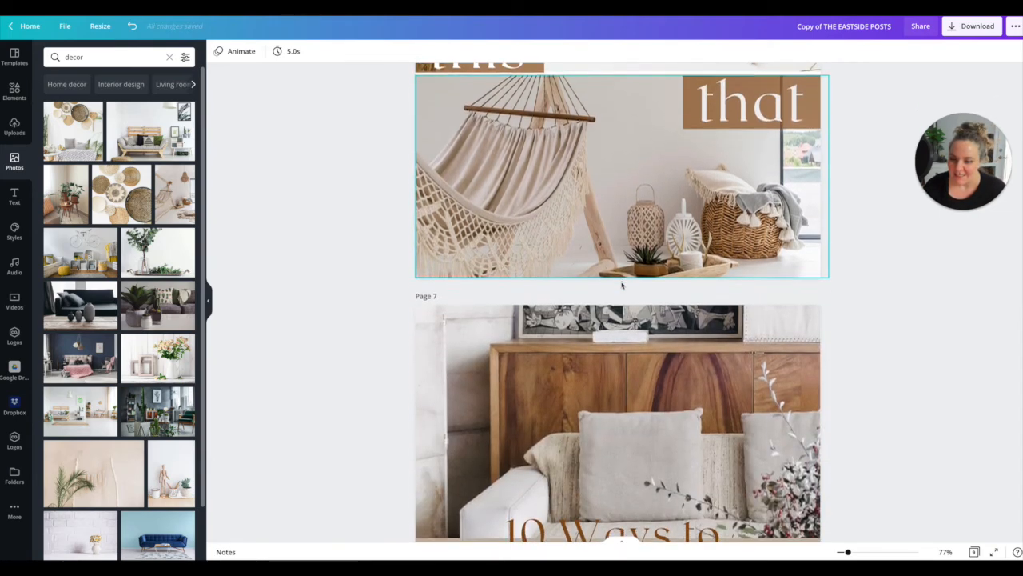
pyautogui.scroll(-3, 621, 286)
pyautogui.scroll(-1, 614, 263)
pyautogui.scroll(1, 614, 263)
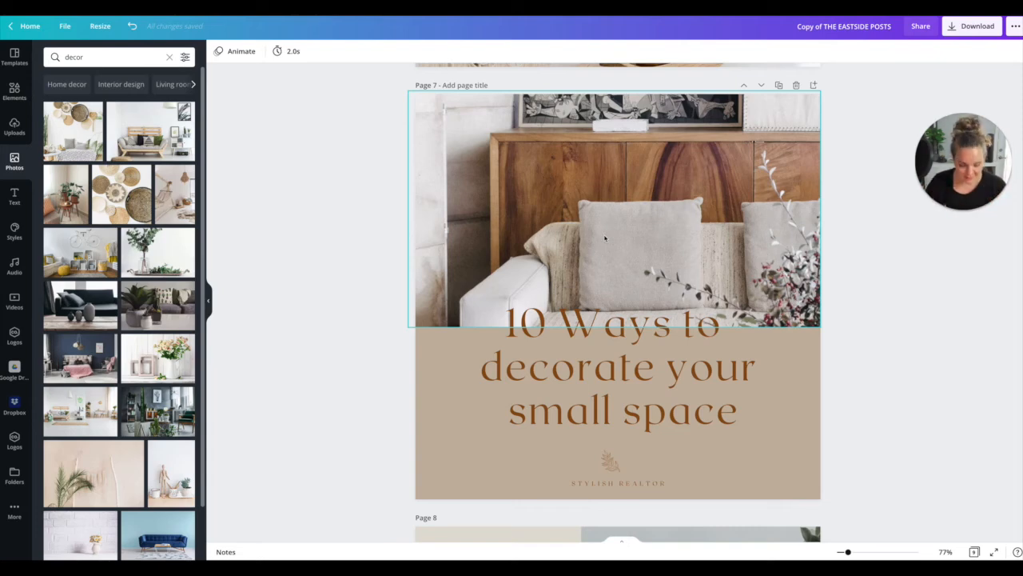
pyautogui.scroll(-2, 608, 236)
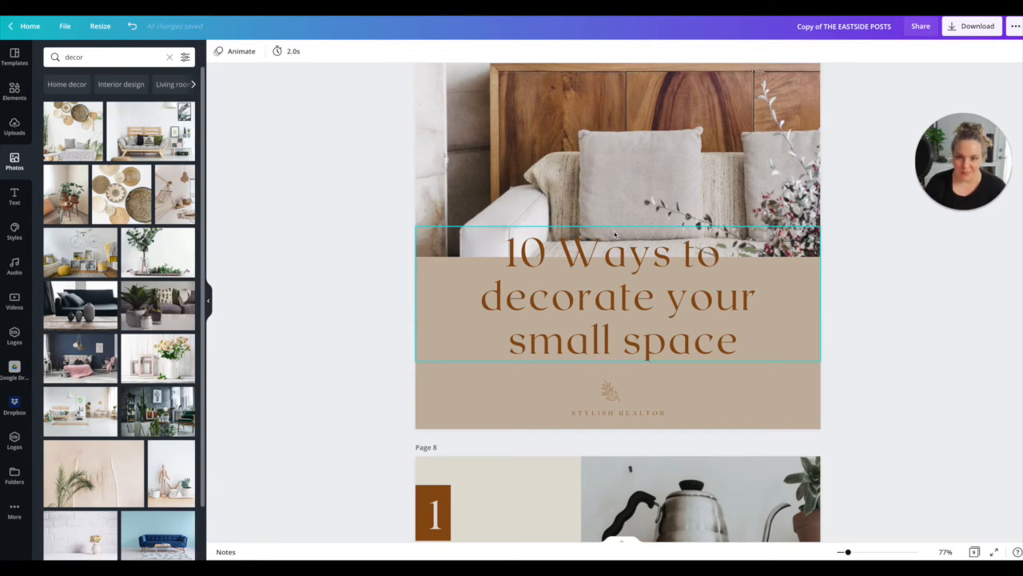
pyautogui.scroll(2, 615, 234)
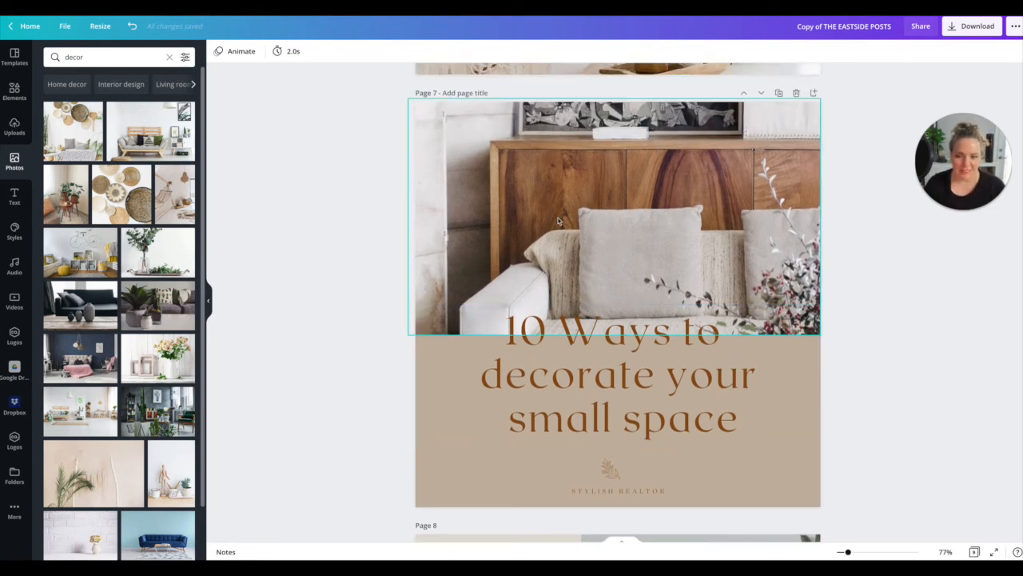
pyautogui.click(556, 193)
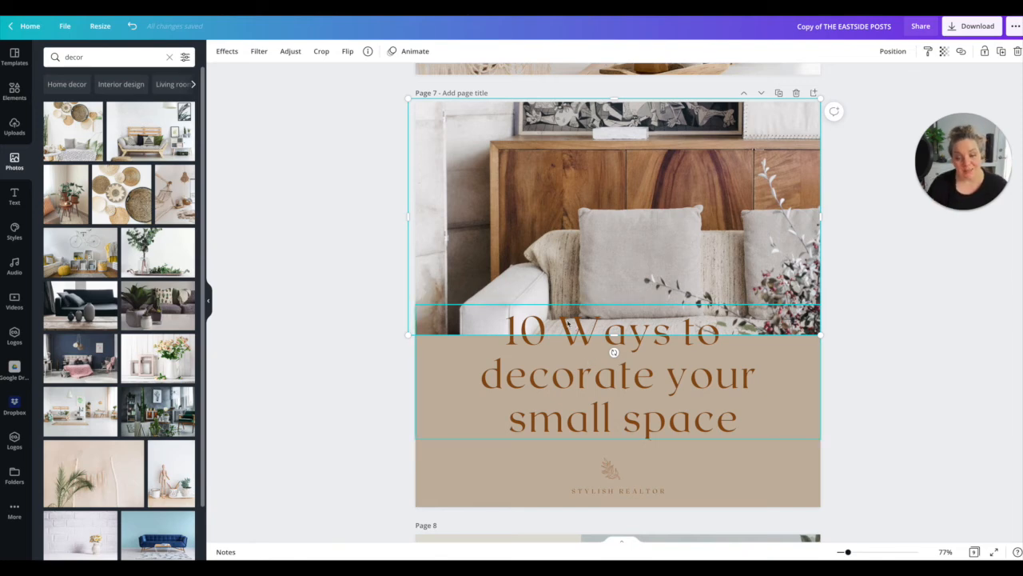
# - Retype page 7's title as '10 ways to DIY your home sale' across three lines
pyautogui.click(596, 390)
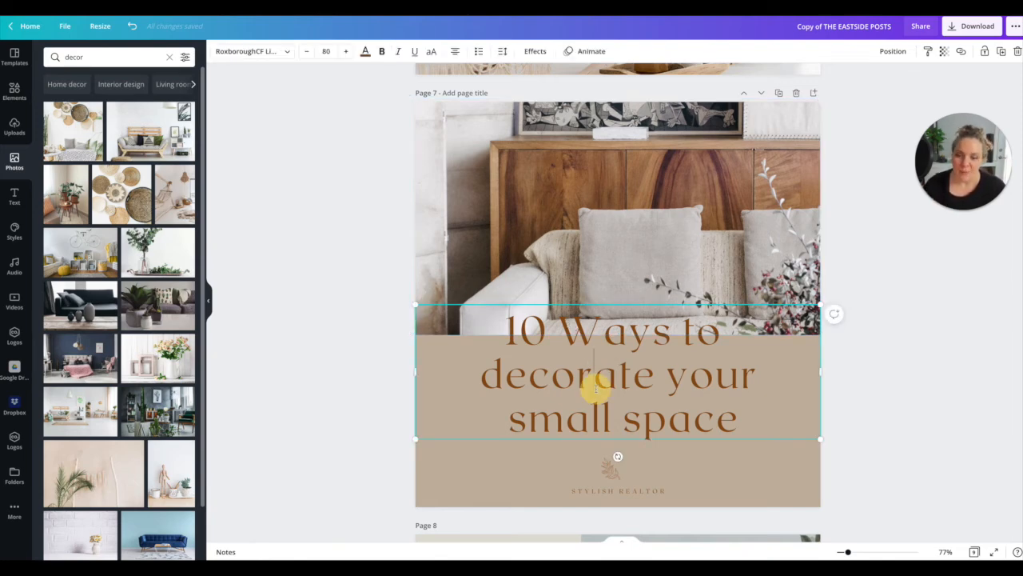
pyautogui.click(596, 389)
pyautogui.write('10')
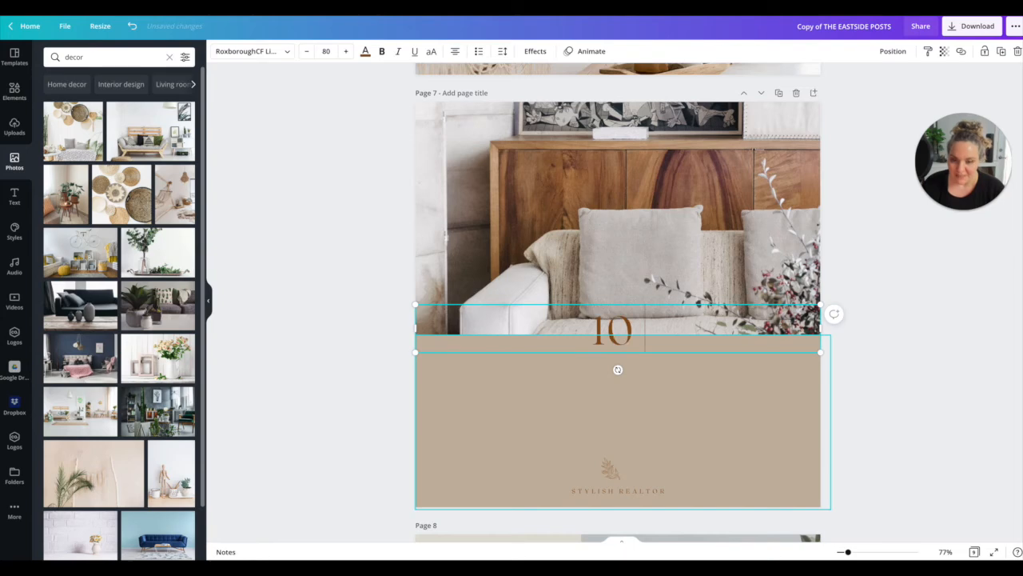
pyautogui.write(' ways to diy')
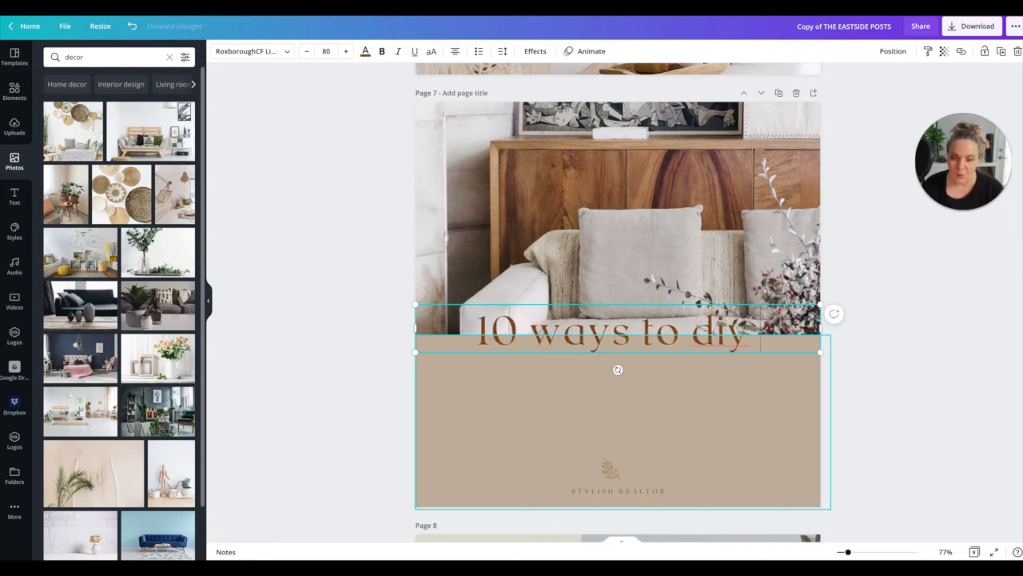
pyautogui.write(' your home sale')
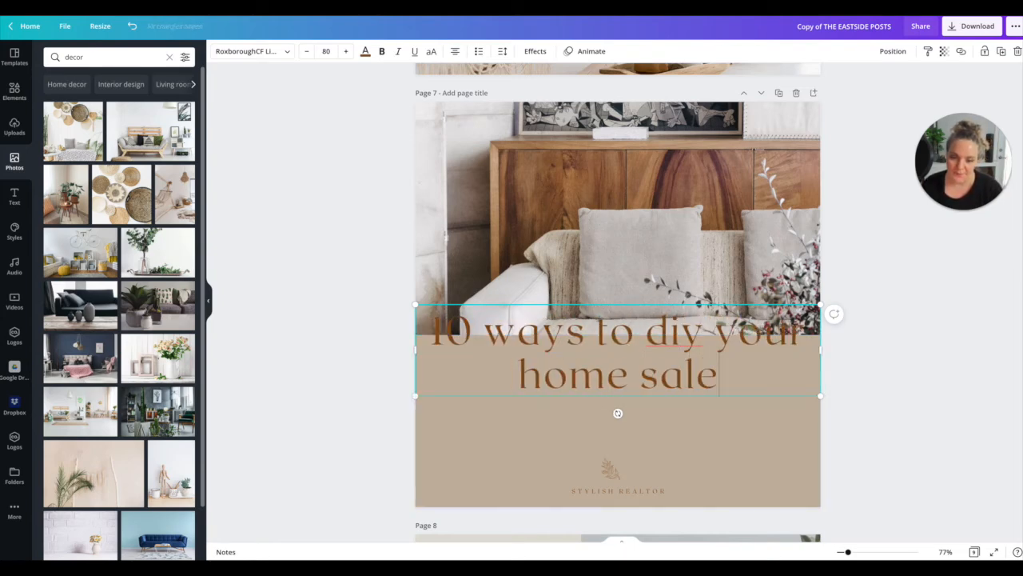
pyautogui.click(646, 333)
pyautogui.press('Return')
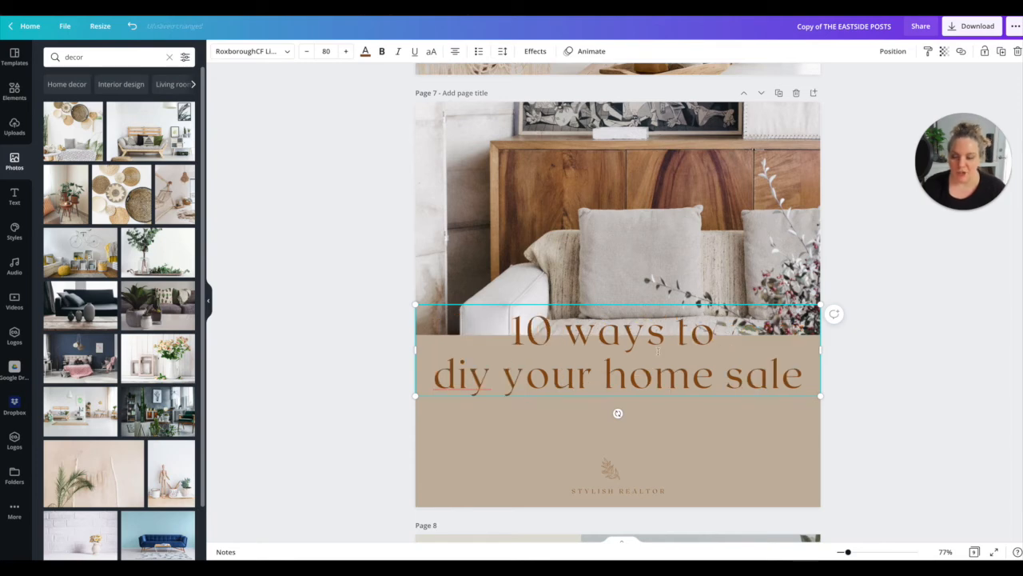
pyautogui.click(605, 373)
pyautogui.press('Return')
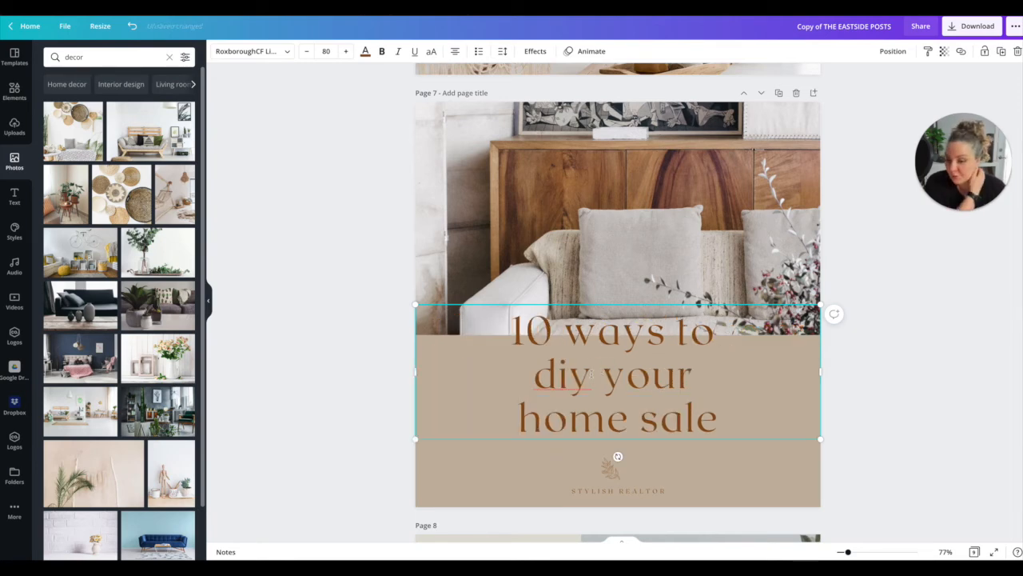
pyautogui.doubleClick(546, 374)
pyautogui.write('IY')
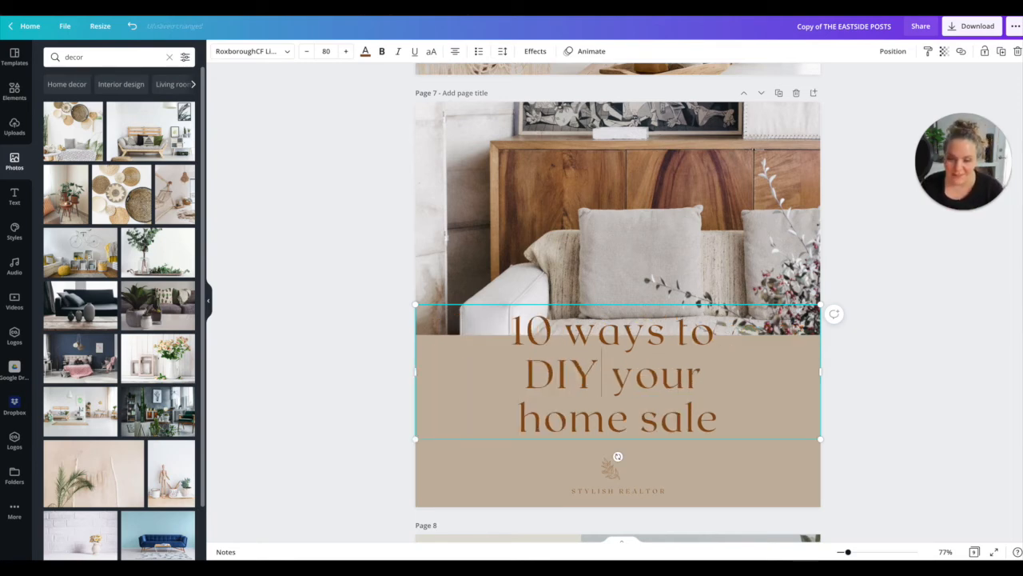
pyautogui.click(382, 352)
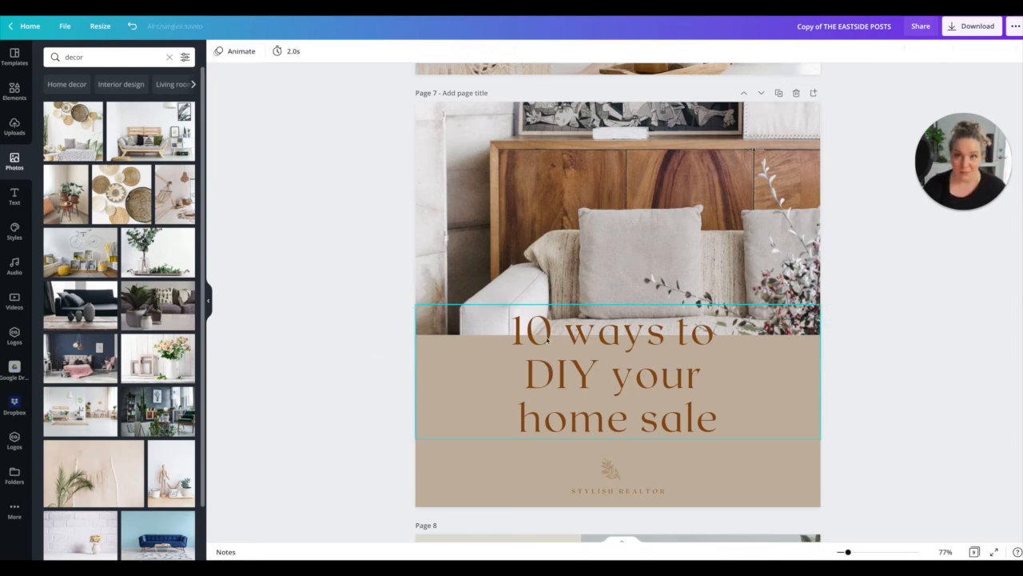
# - Change the number 10 in the title to 3
pyautogui.scroll(-3, 547, 339)
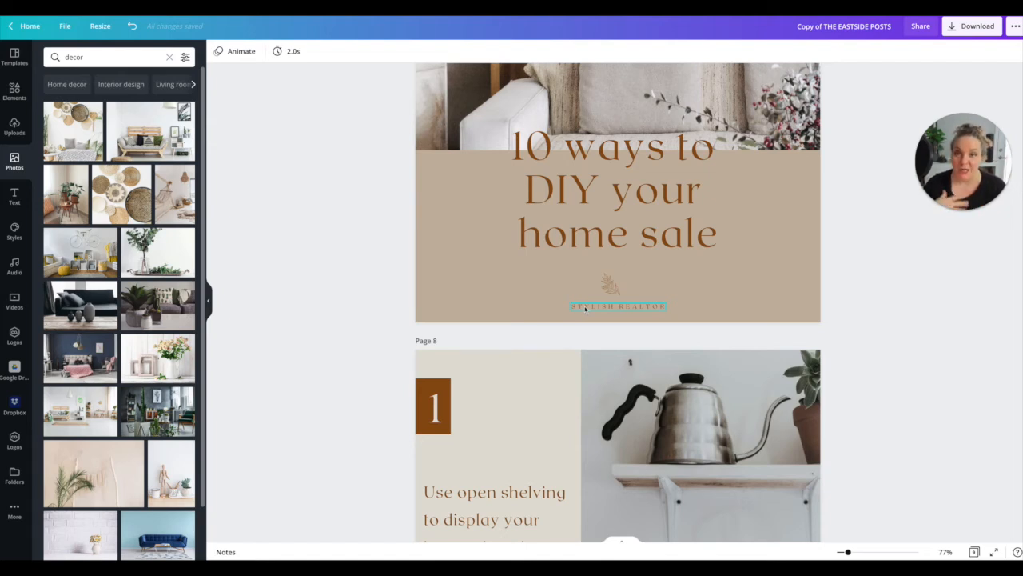
pyautogui.scroll(3, 575, 304)
pyautogui.click(552, 298)
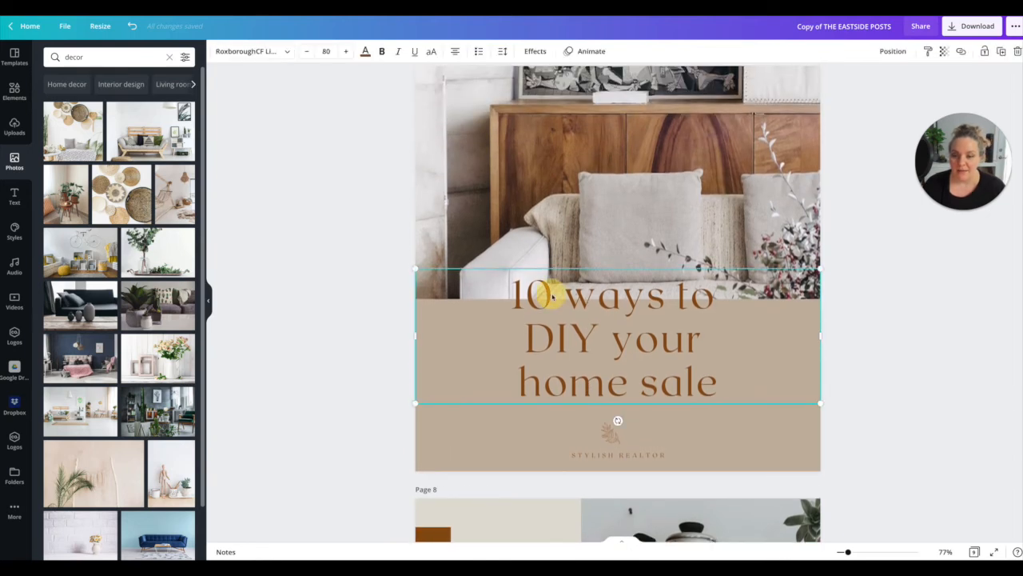
pyautogui.moveTo(551, 297); pyautogui.dragTo(514, 296)
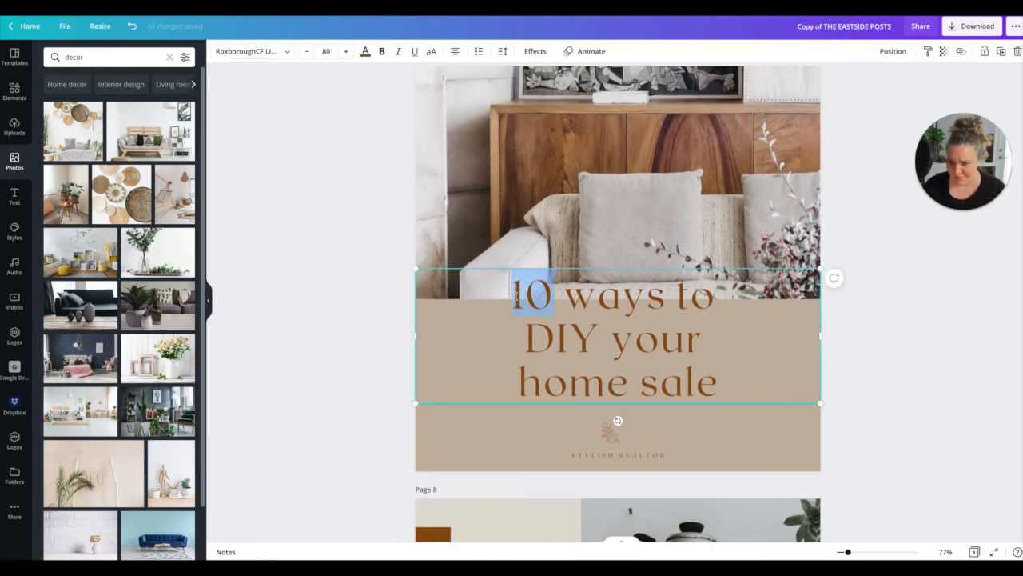
pyautogui.write('3')
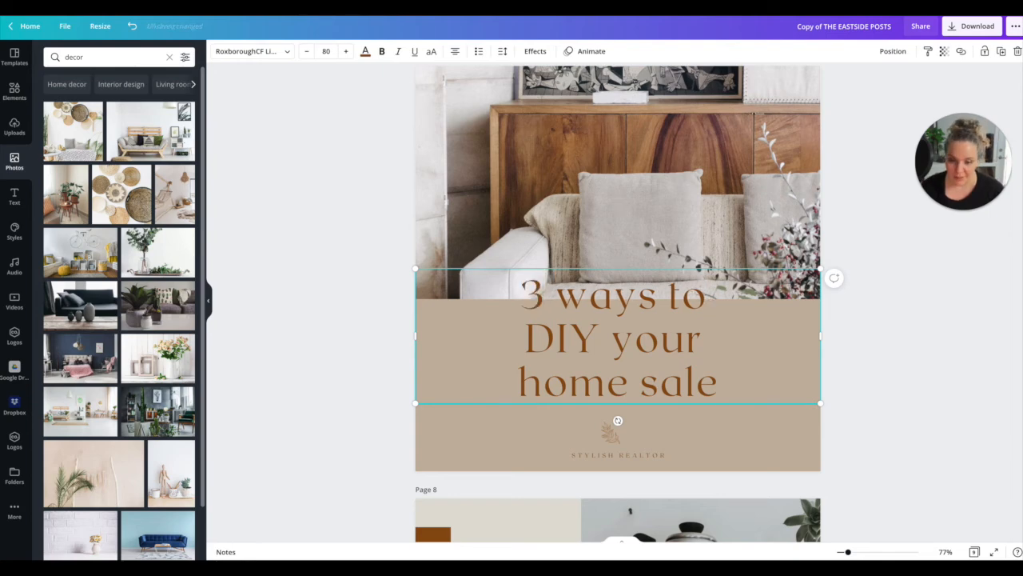
pyautogui.scroll(-2, 547, 319)
pyautogui.scroll(-5, 548, 320)
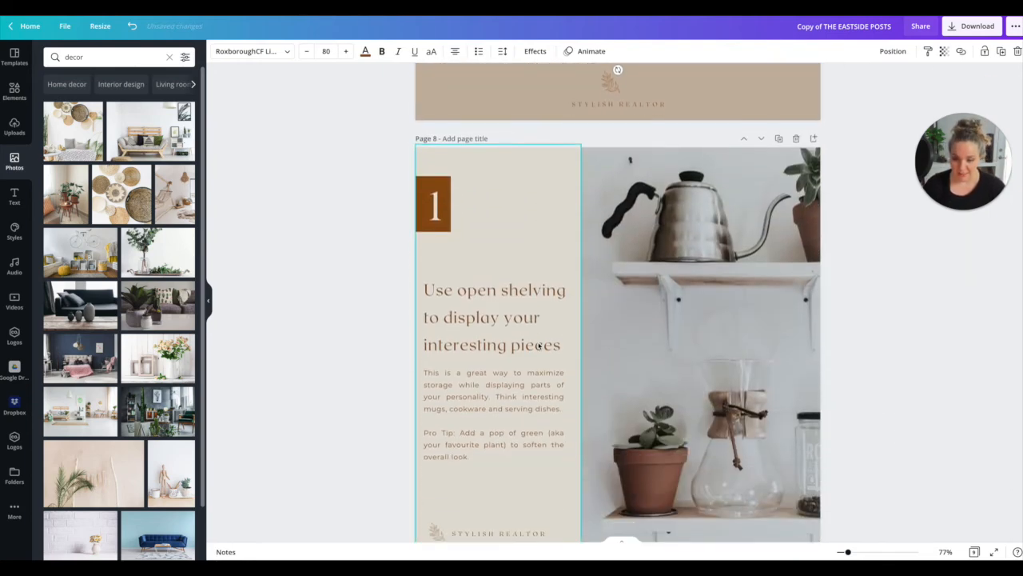
# - Retype page 8's tip heading as 'Use social media to sell your home'
pyautogui.scroll(-2, 487, 303)
pyautogui.click(498, 223)
pyautogui.moveTo(562, 260); pyautogui.dragTo(421, 209)
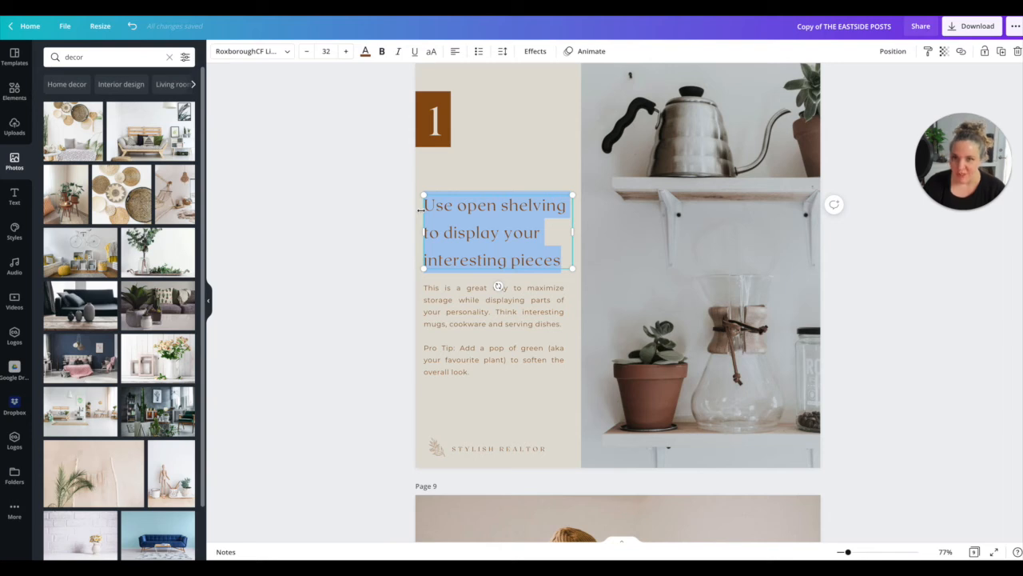
pyautogui.write('Use social mdie')
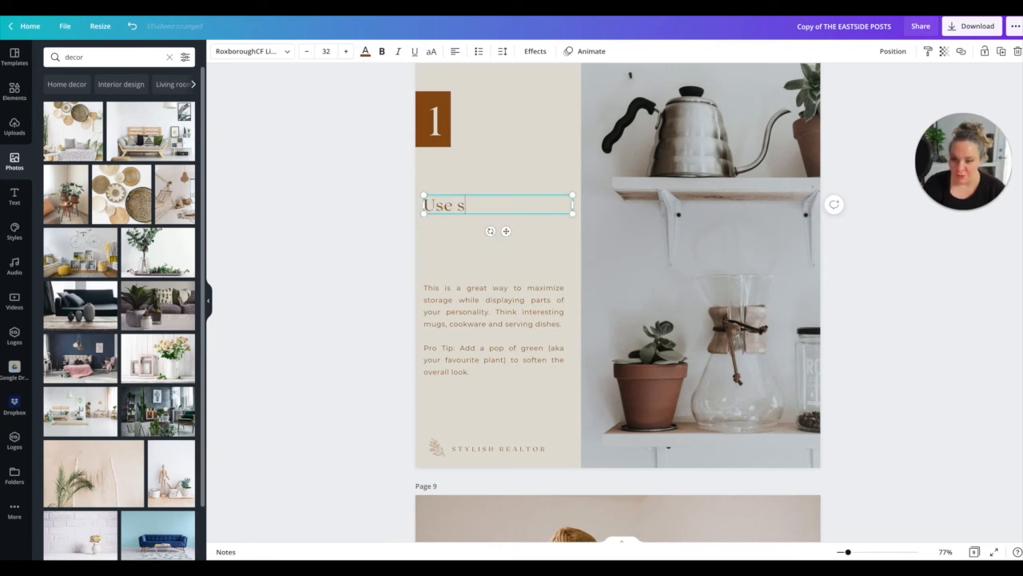
pyautogui.press('BackSpace')
pyautogui.press('BackSpace')
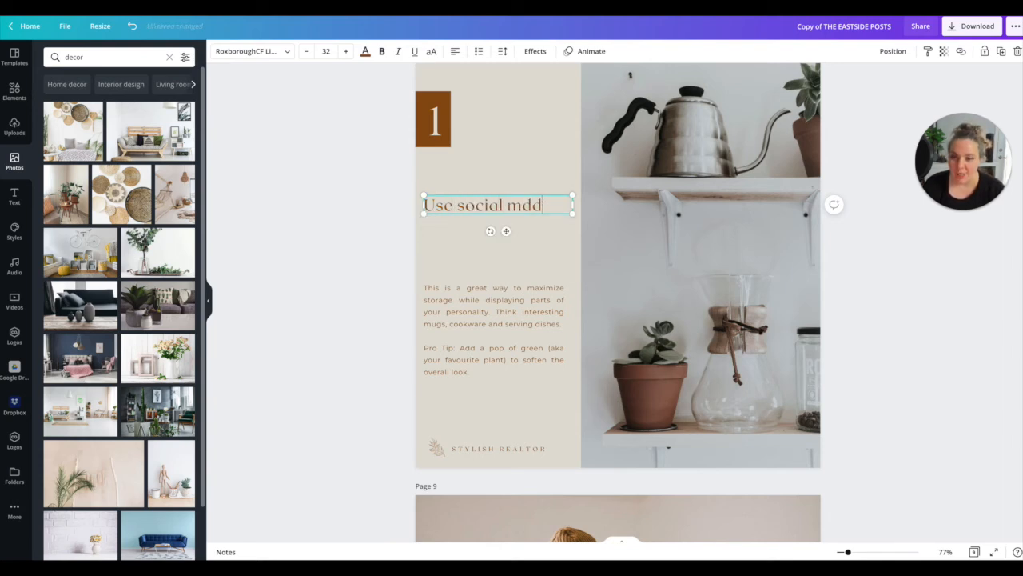
pyautogui.write('edia')
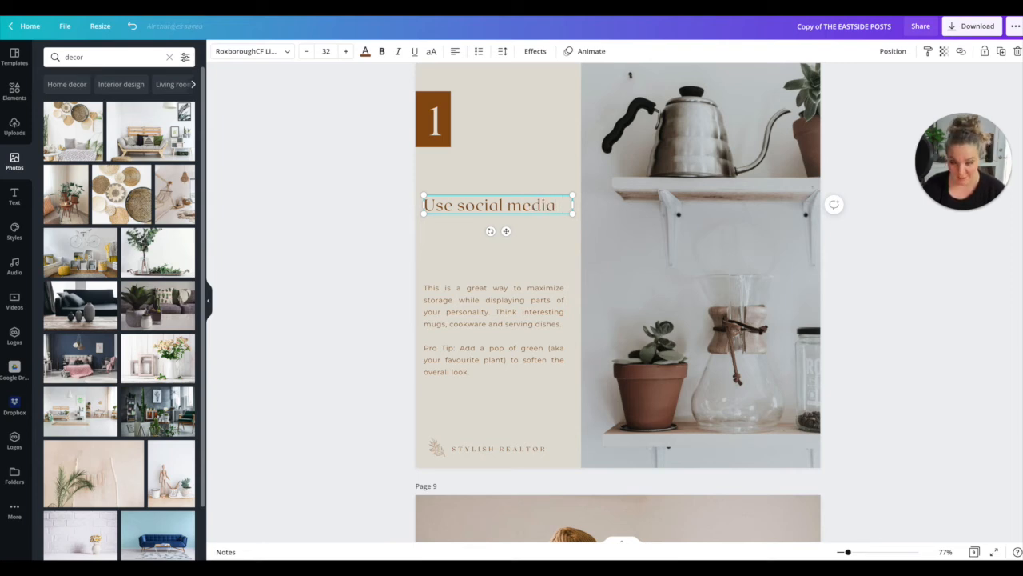
pyautogui.write(' to sell yo')
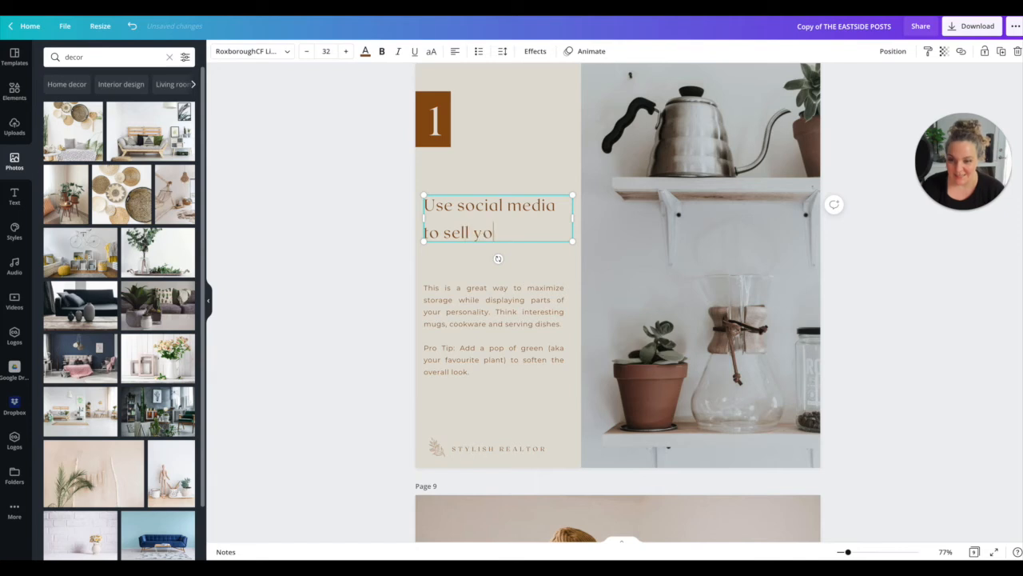
pyautogui.write('ur home')
# - Move the body text box up so it sits right beneath the heading
pyautogui.click(461, 307)
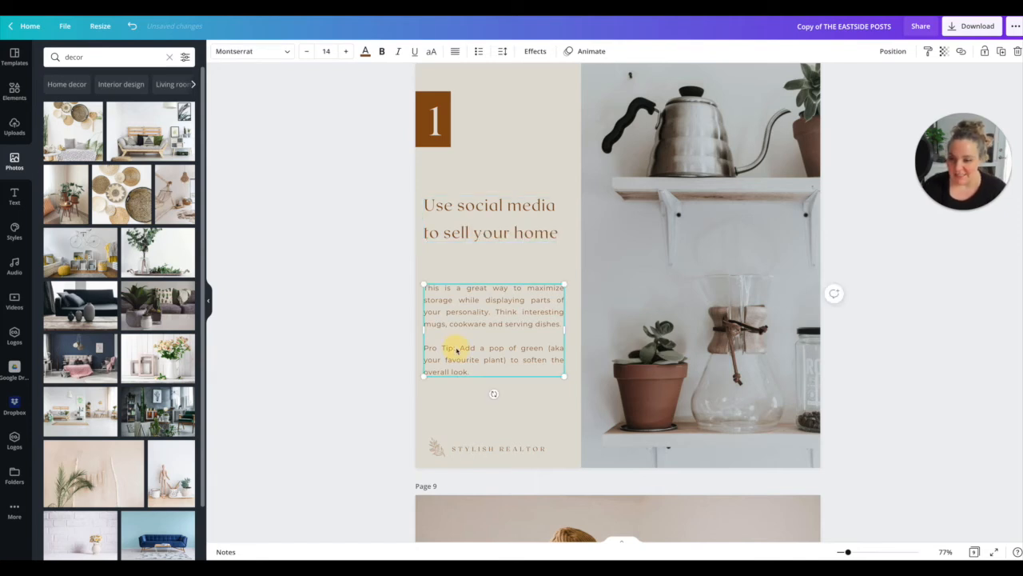
pyautogui.moveTo(461, 307); pyautogui.dragTo(461, 273)
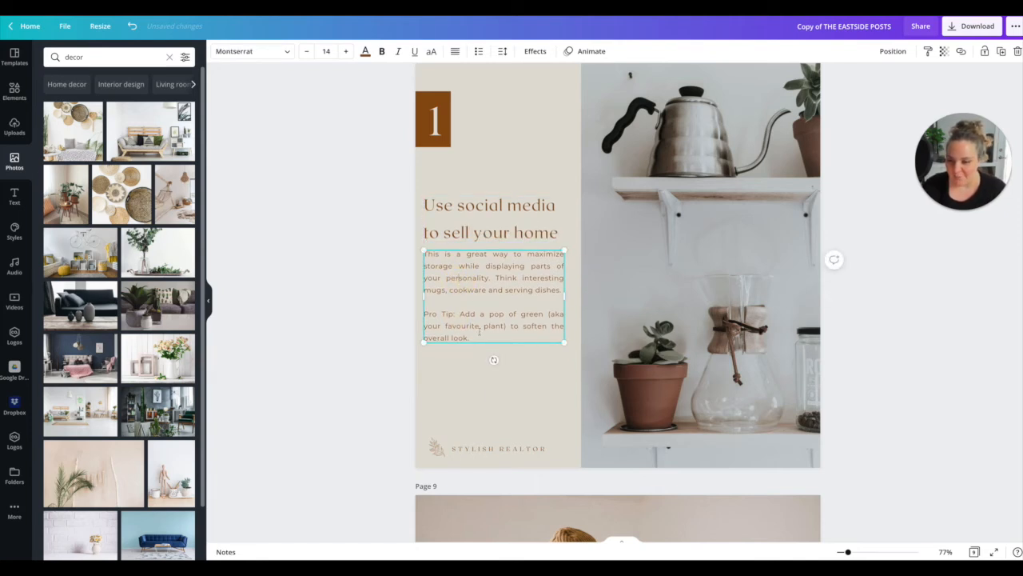
pyautogui.moveTo(477, 337); pyautogui.dragTo(423, 256)
pyautogui.scroll(1, 440, 264)
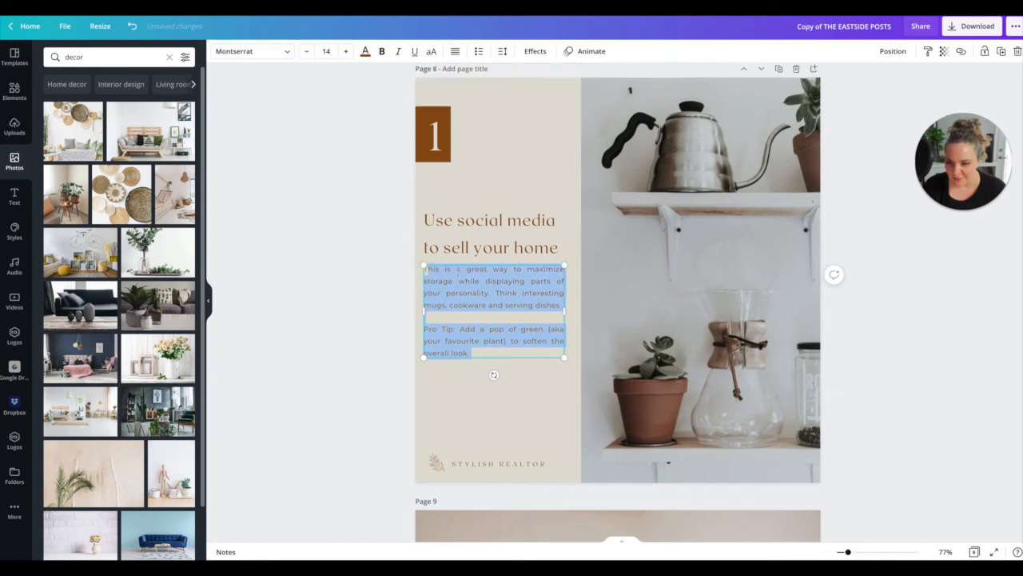
pyautogui.click(457, 274)
pyautogui.click(464, 350)
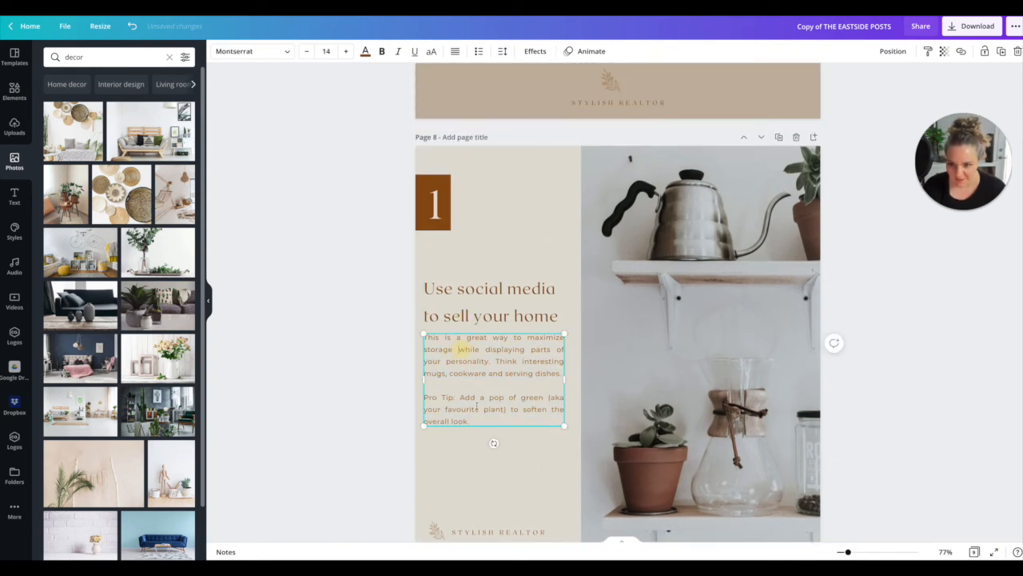
pyautogui.moveTo(473, 424); pyautogui.dragTo(418, 341)
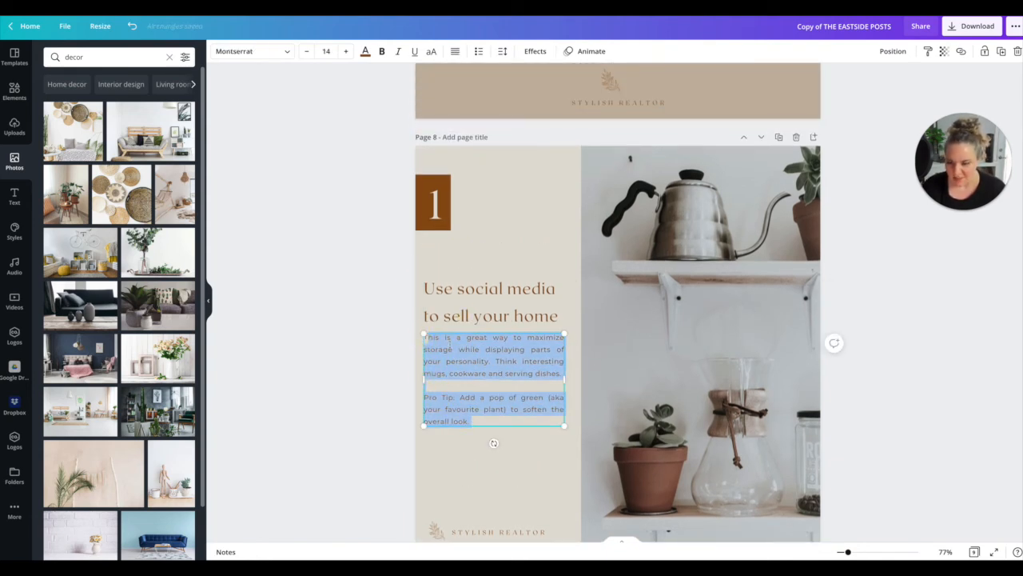
pyautogui.click(436, 343)
pyautogui.click(437, 340)
pyautogui.moveTo(424, 337); pyautogui.dragTo(482, 436)
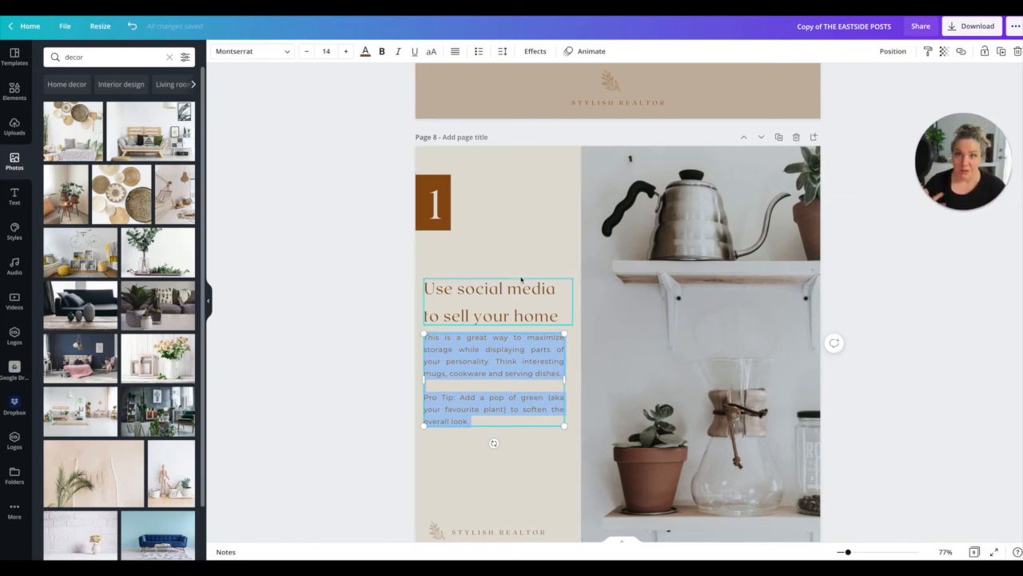
# - Duplicate page 8 to create page 9
pyautogui.click(710, 252)
pyautogui.scroll(-2, 710, 252)
pyautogui.scroll(-5, 710, 252)
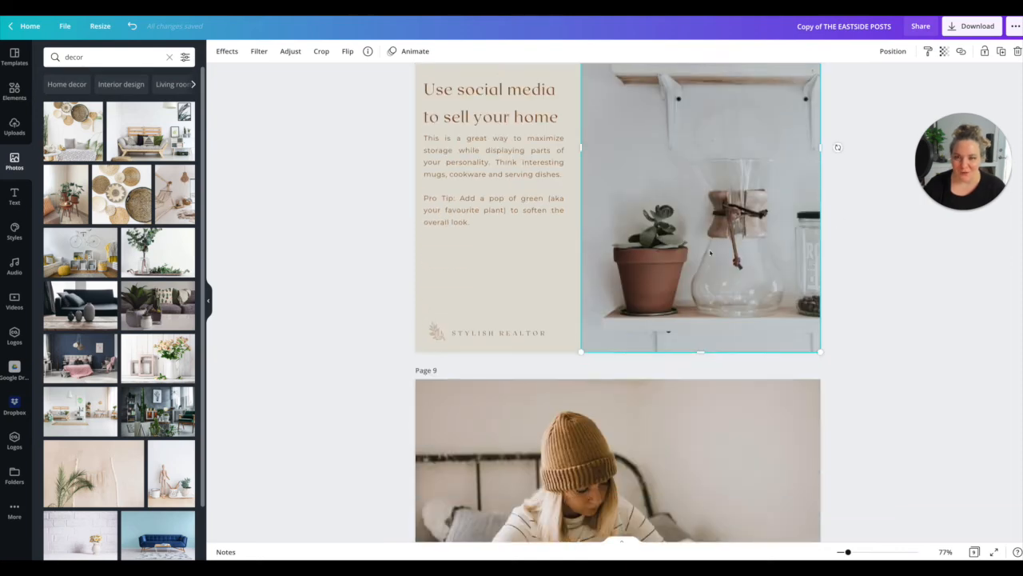
pyautogui.scroll(3, 710, 253)
pyautogui.scroll(4, 710, 252)
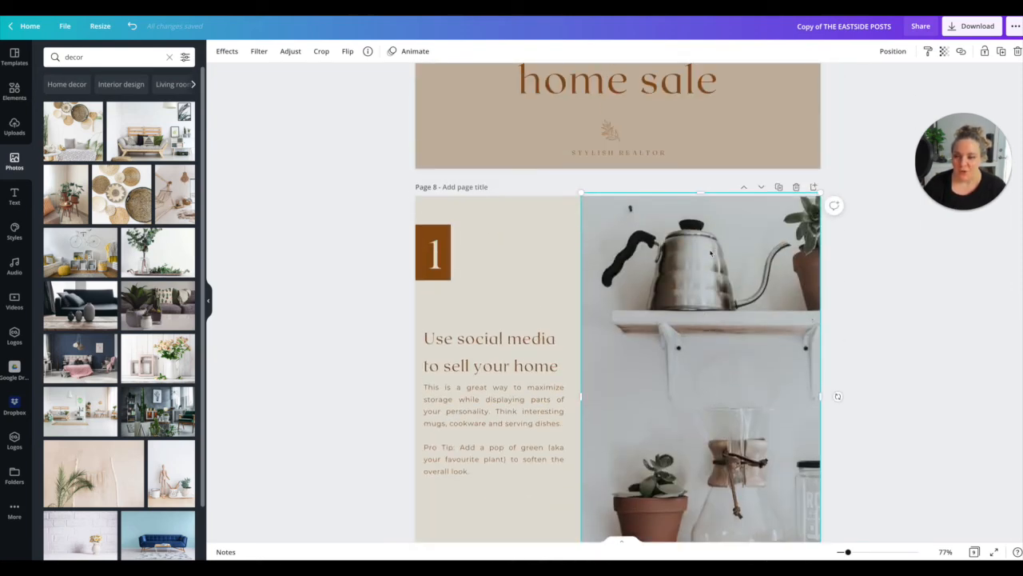
pyautogui.click(891, 267)
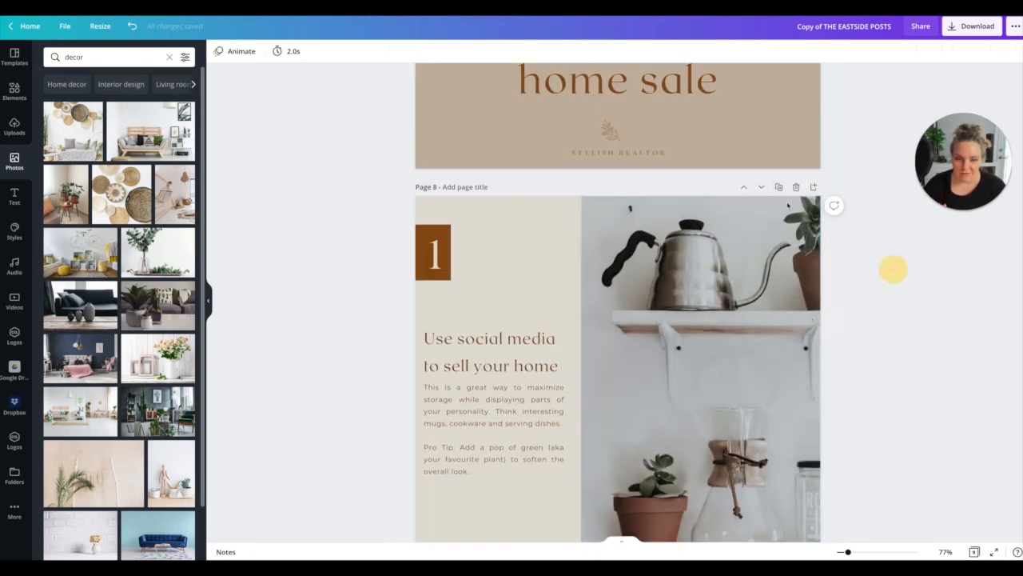
pyautogui.click(778, 187)
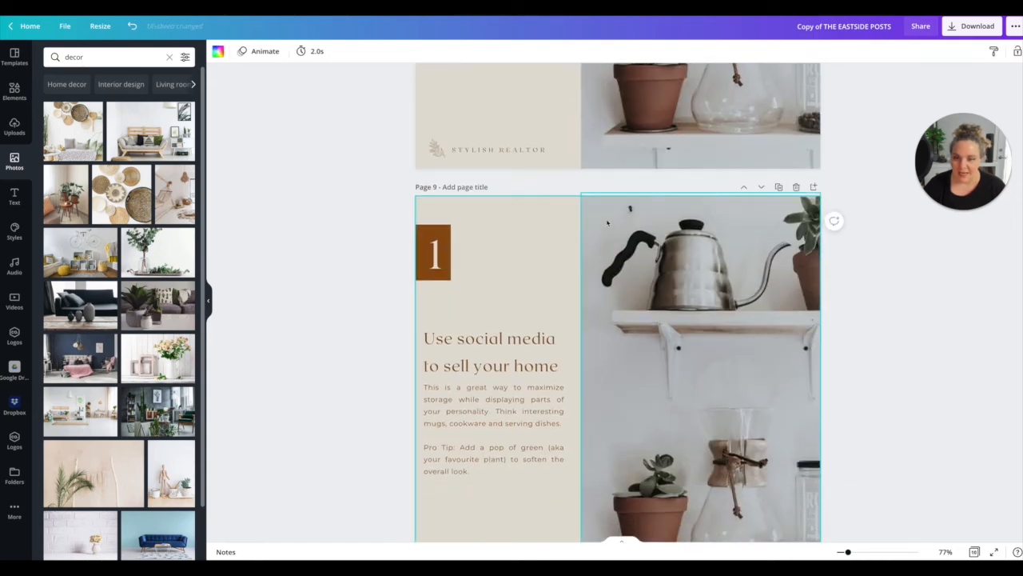
# - Move page 9's kettle photo to the left and the number, heading and body text to the right
pyautogui.click(614, 252)
pyautogui.moveTo(687, 234); pyautogui.dragTo(471, 237)
pyautogui.click(495, 340)
pyautogui.keyDown('shift'); pyautogui.click(502, 403); pyautogui.keyUp('shift')
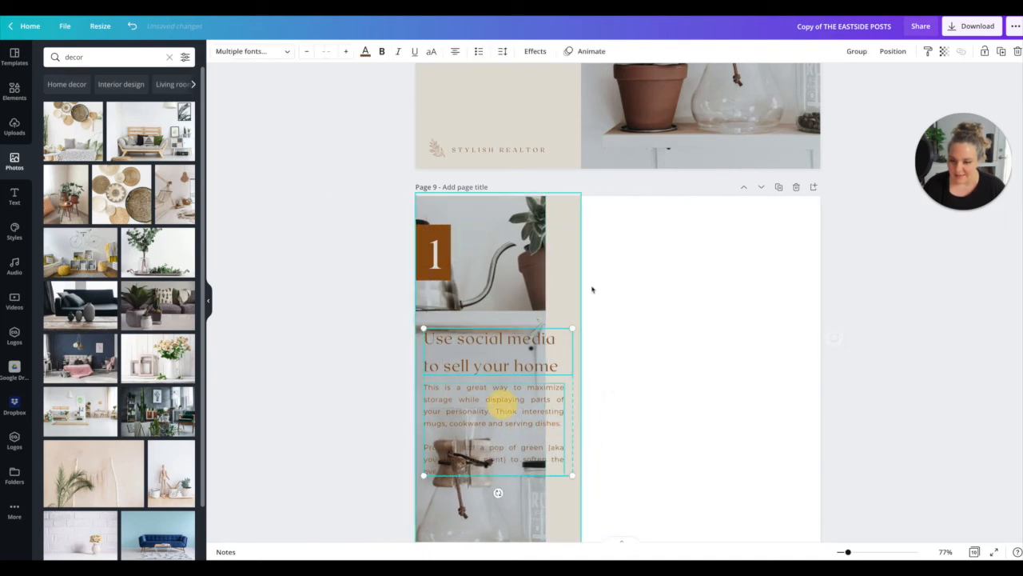
pyautogui.keyDown('shift'); pyautogui.click(431, 248); pyautogui.keyUp('shift')
pyautogui.moveTo(431, 248); pyautogui.dragTo(669, 254)
# - Stretch the kettle photo across the left half and move the leaf logo and STYLISH REALTOR text to the beige panel's bottom
pyautogui.scroll(-2, 698, 300)
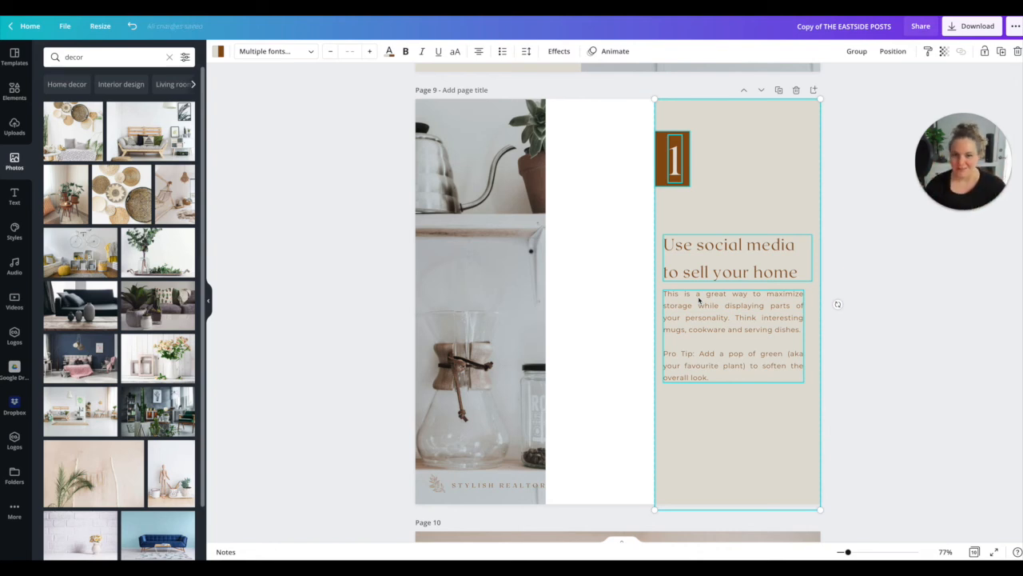
pyautogui.moveTo(483, 223); pyautogui.dragTo(587, 231)
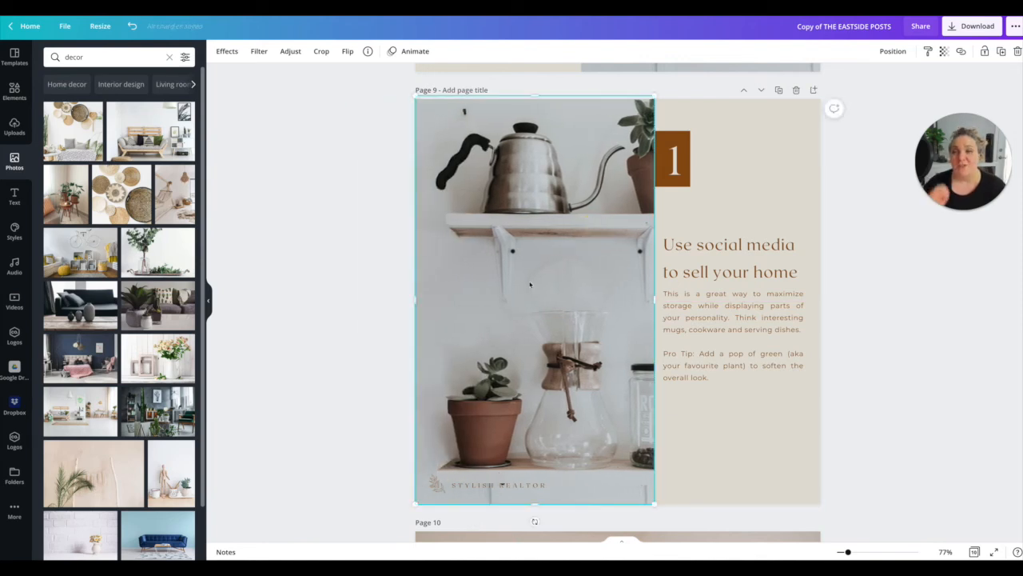
pyautogui.click(497, 484)
pyautogui.keyDown('shift'); pyautogui.click(433, 484); pyautogui.keyUp('shift')
pyautogui.moveTo(433, 484); pyautogui.dragTo(694, 483)
pyautogui.click(694, 440)
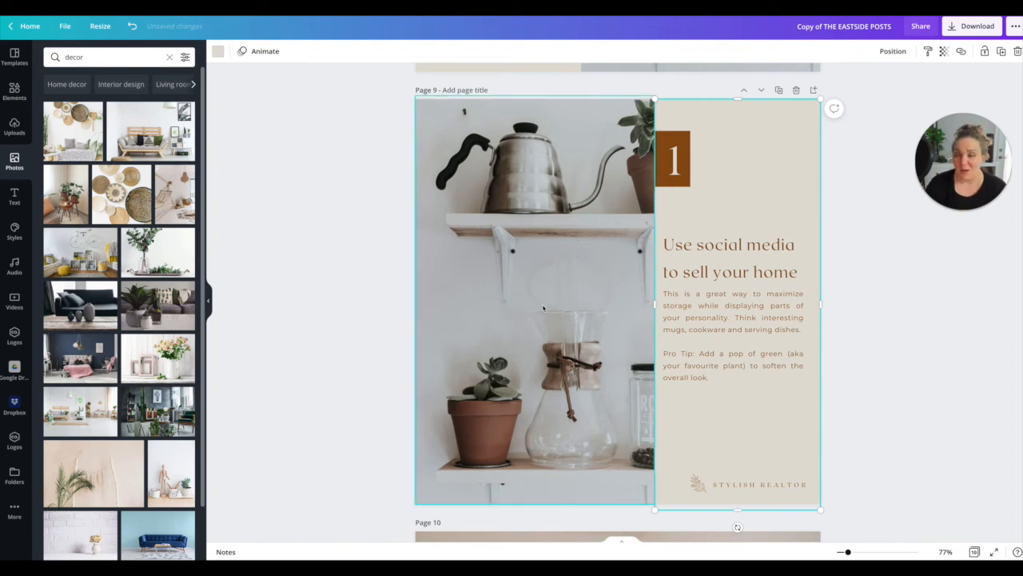
pyautogui.click(707, 258)
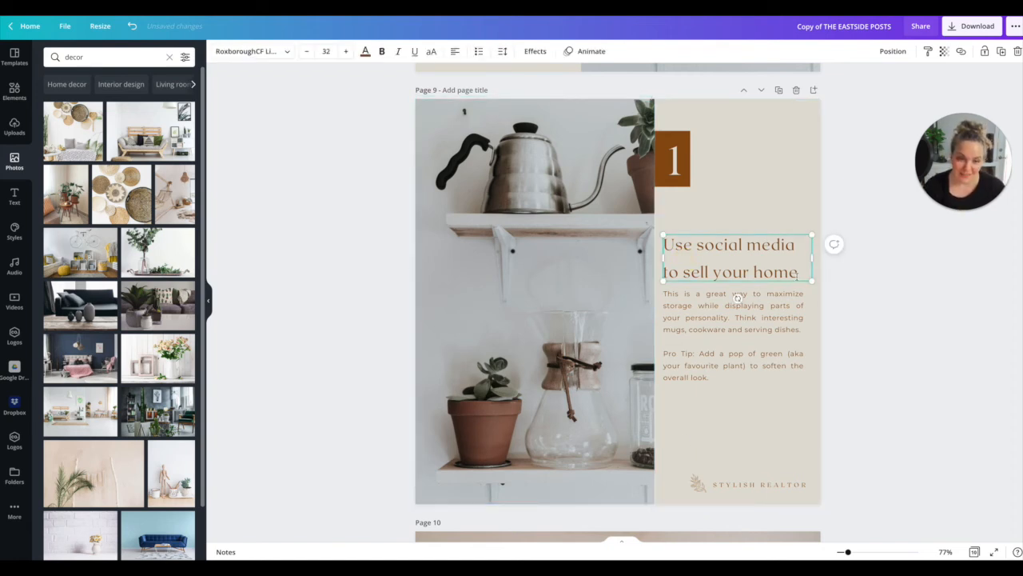
# - Replace page 9's heading with 'Spread the word', lower it slightly, and change the tip number to 2
pyautogui.moveTo(798, 275); pyautogui.dragTo(668, 241)
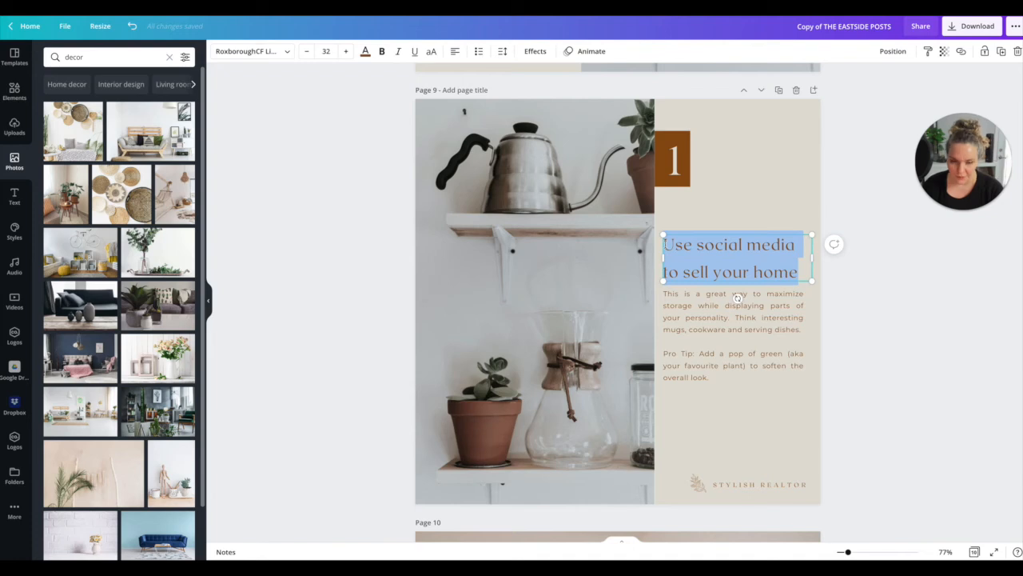
pyautogui.write('Spread the word')
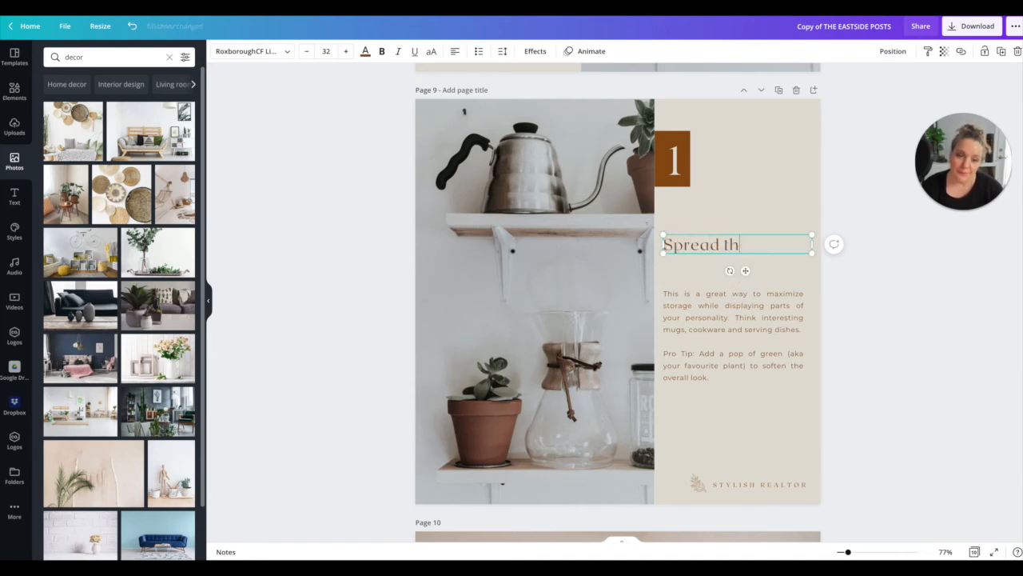
pyautogui.click(672, 312)
pyautogui.click(704, 245)
pyautogui.moveTo(704, 244); pyautogui.dragTo(703, 261)
pyautogui.doubleClick(674, 158)
pyautogui.write('2')
pyautogui.click(682, 260)
pyautogui.scroll(-5, 682, 261)
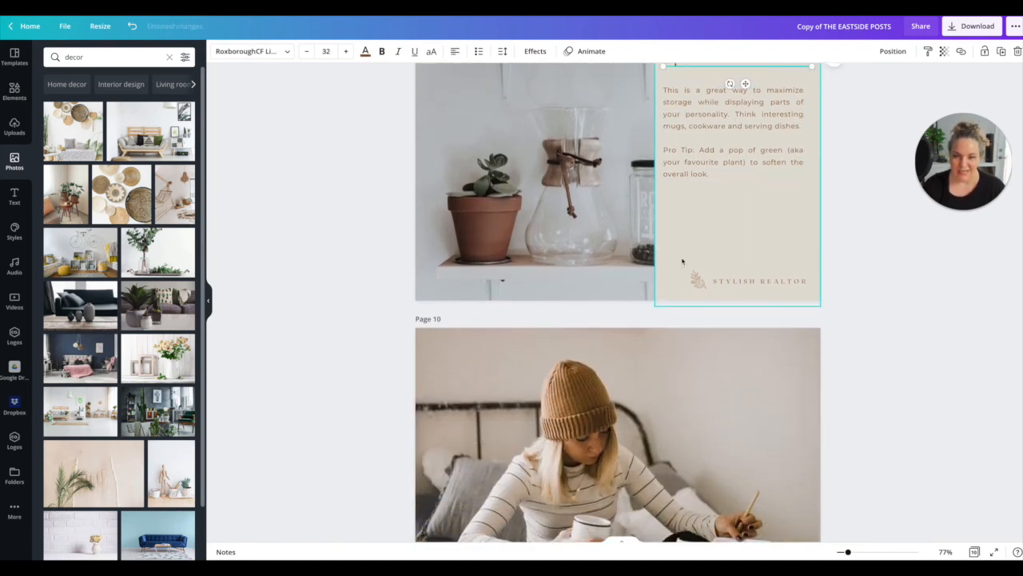
pyautogui.scroll(15, 682, 261)
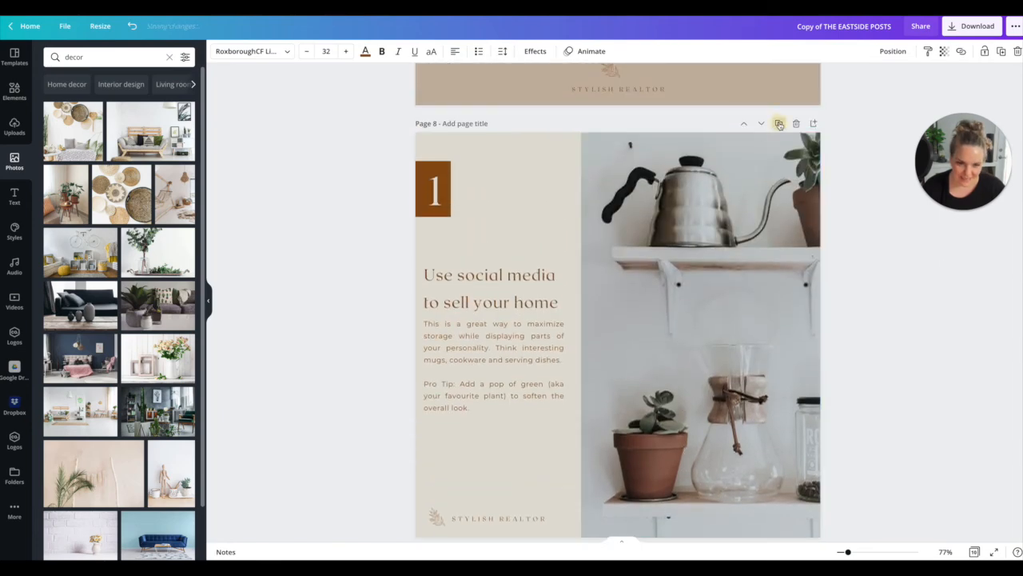
# - Duplicate page 8, move the copy below page 9 as page 10, and renumber it 3
pyautogui.click(780, 125)
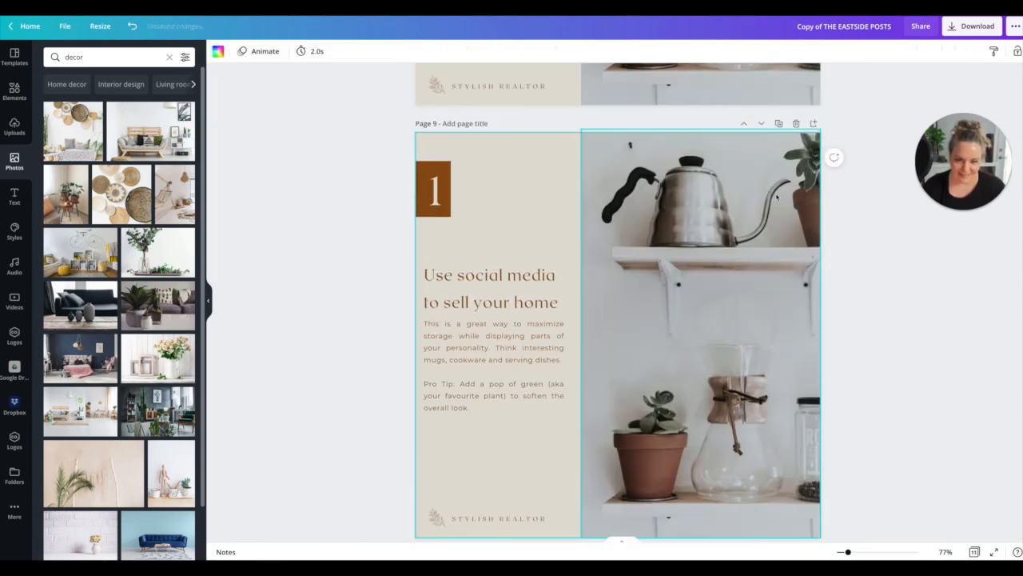
pyautogui.click(763, 125)
pyautogui.click(436, 177)
pyautogui.doubleClick(434, 174)
pyautogui.write('3')
pyautogui.click(384, 217)
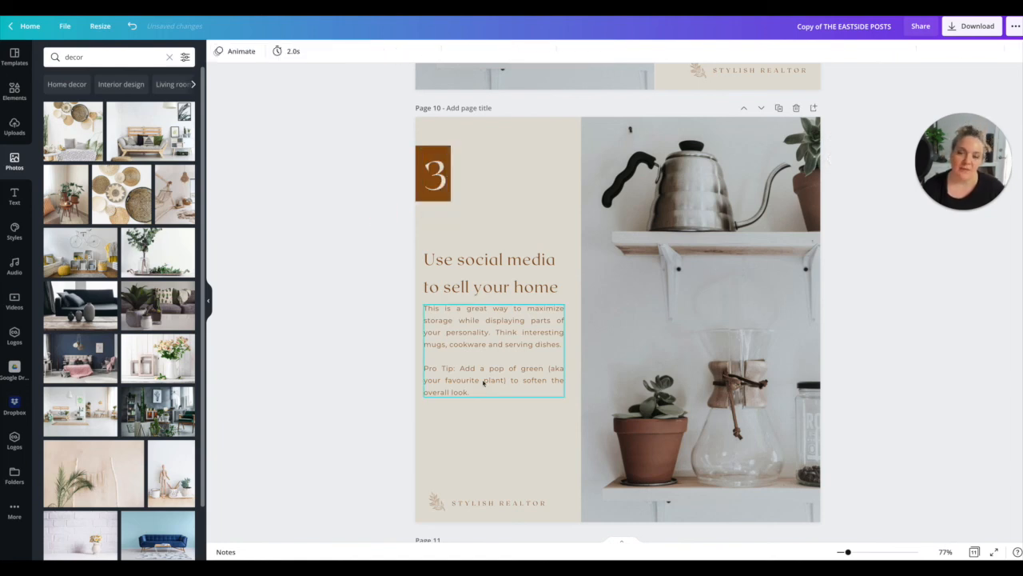
pyautogui.scroll(1, 488, 374)
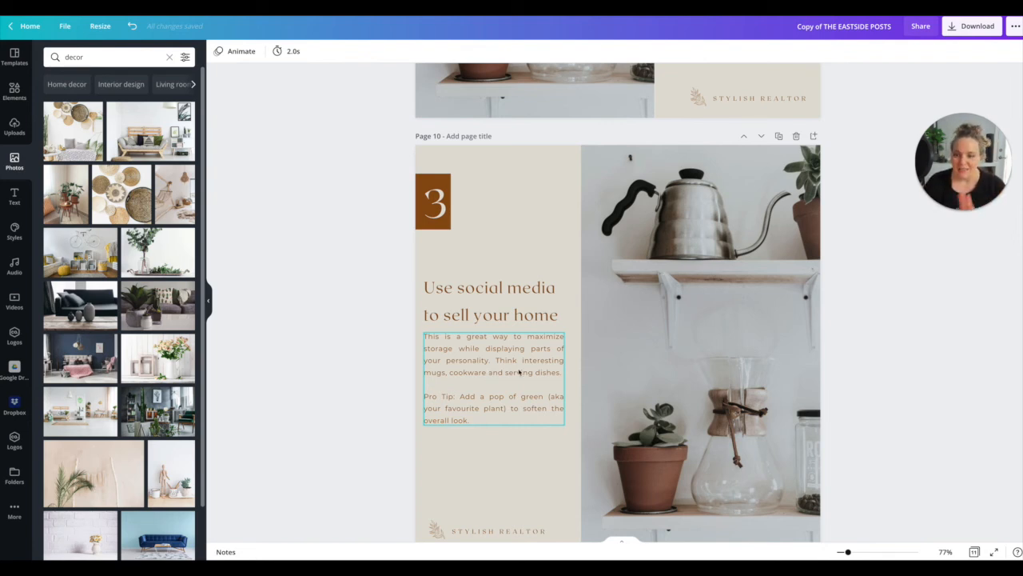
pyautogui.scroll(-6, 519, 373)
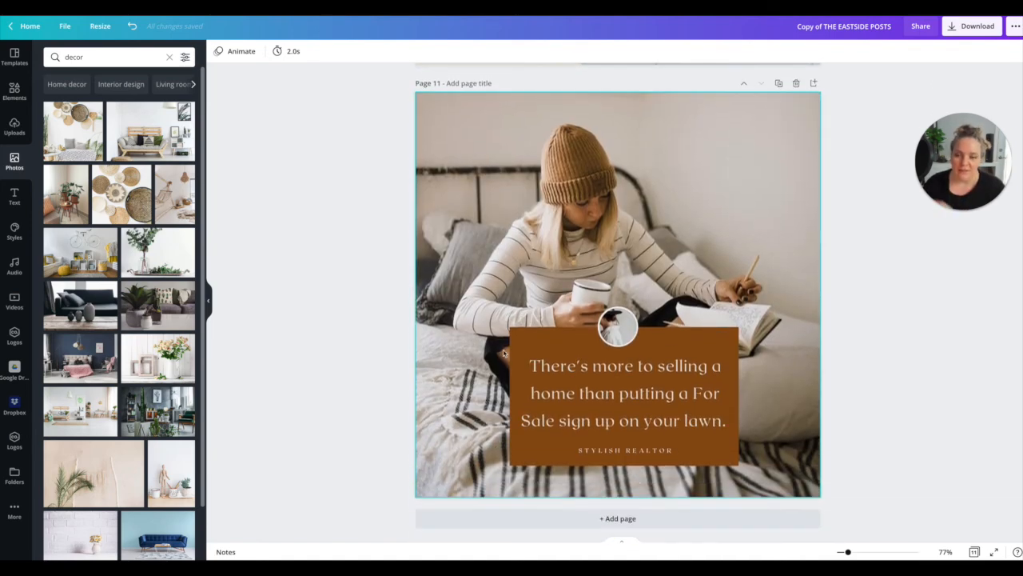
pyautogui.click(555, 247)
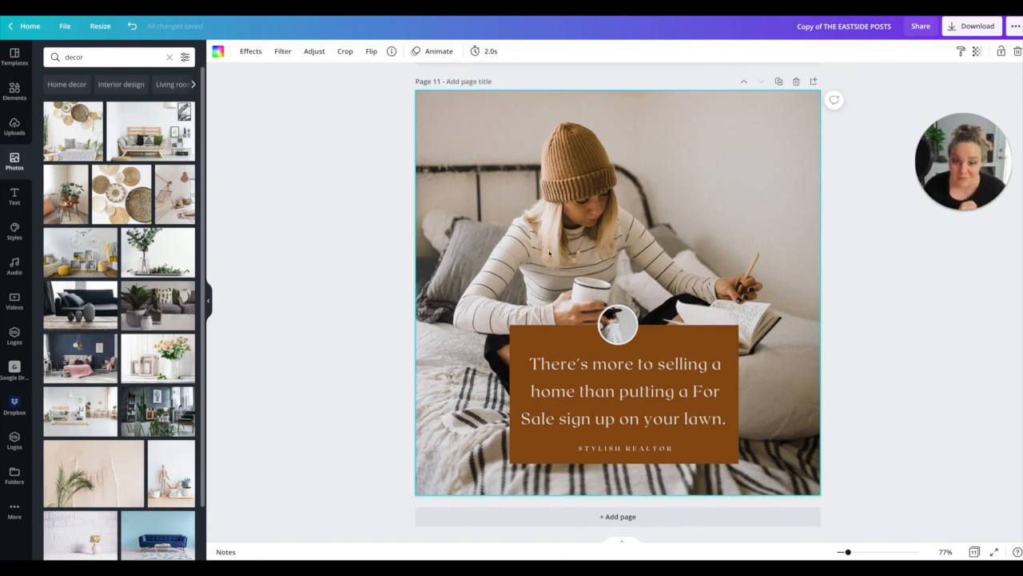
pyautogui.click(621, 332)
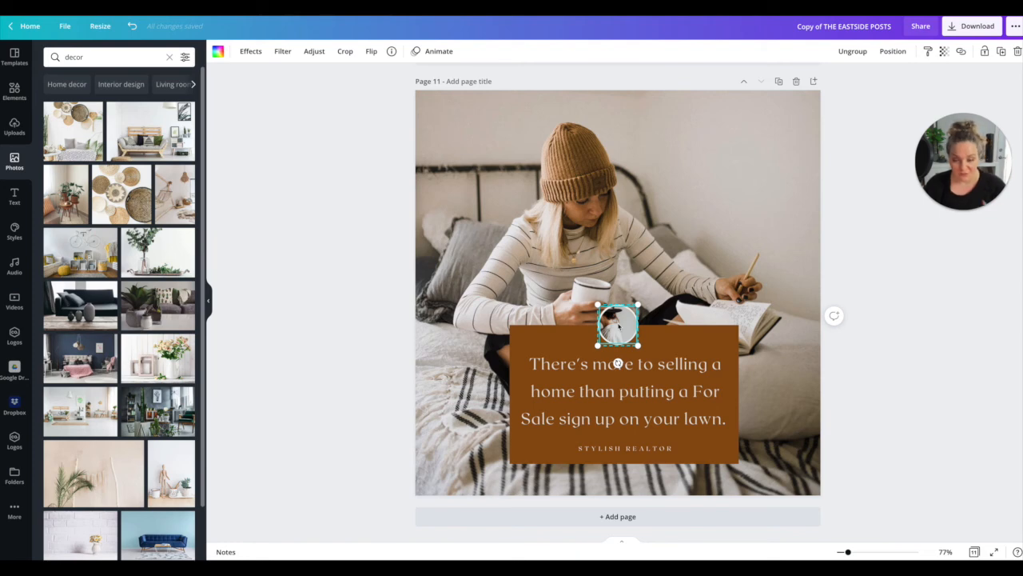
pyautogui.moveTo(619, 326); pyautogui.dragTo(620, 328)
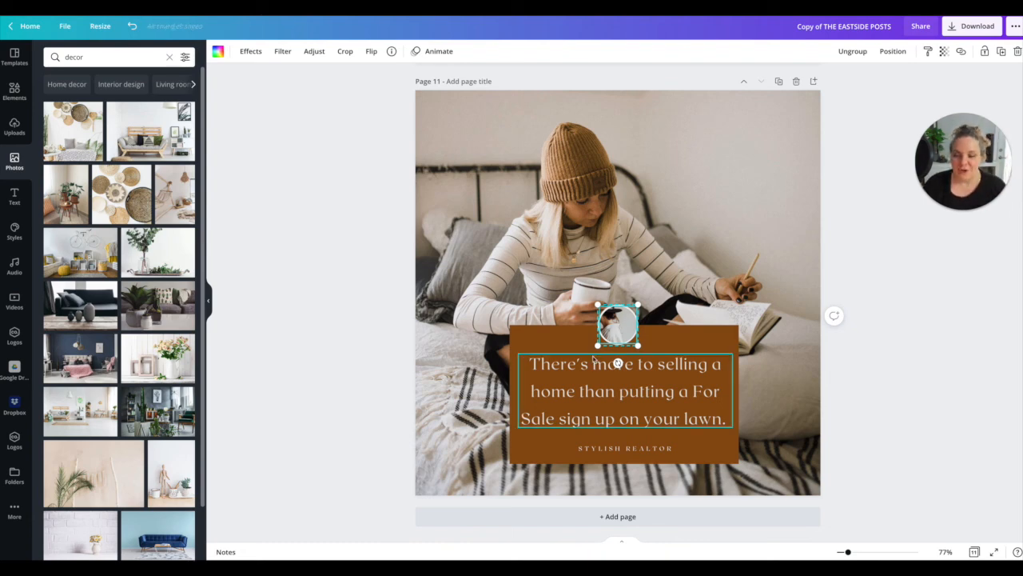
pyautogui.click(574, 387)
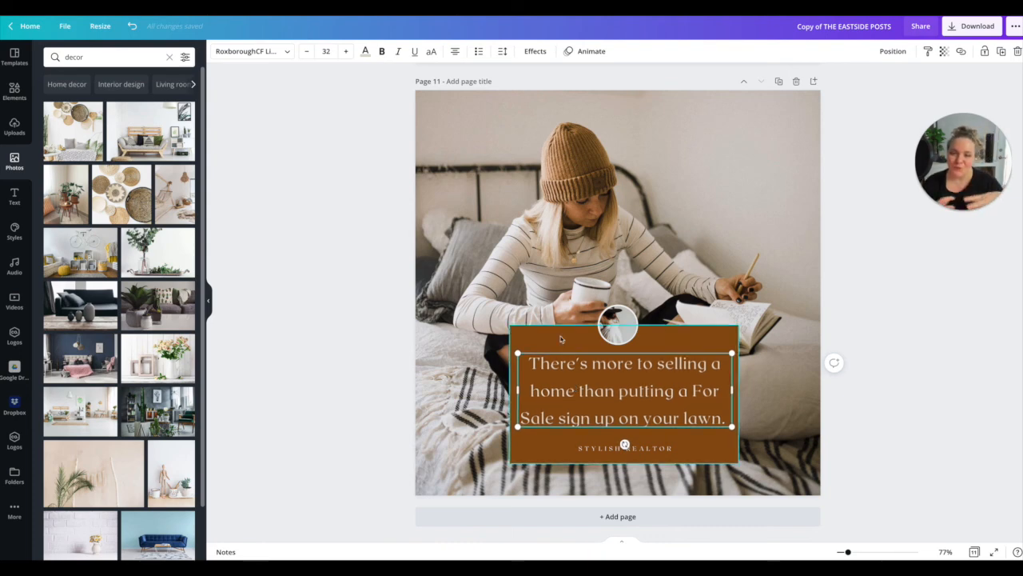
pyautogui.click(613, 208)
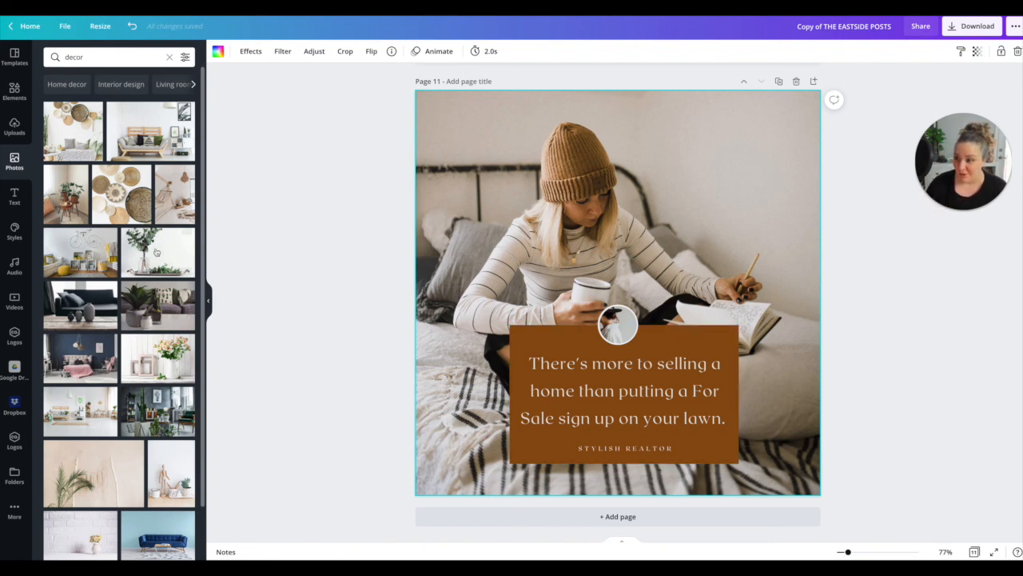
# - Search Photos for 'man working on computer' and make the bearded man in glasses page 11's background
pyautogui.click(103, 56)
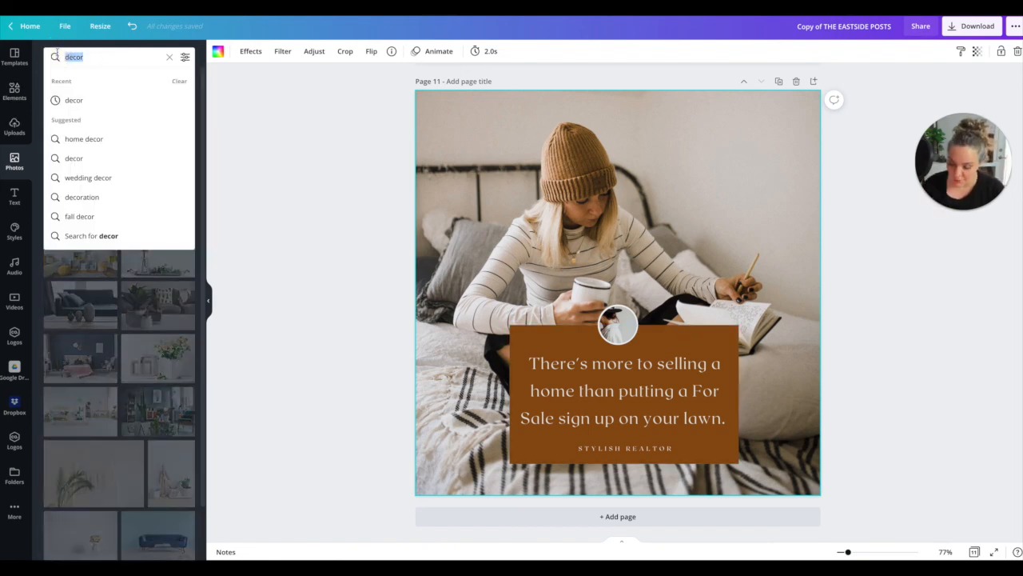
pyautogui.write('man wo')
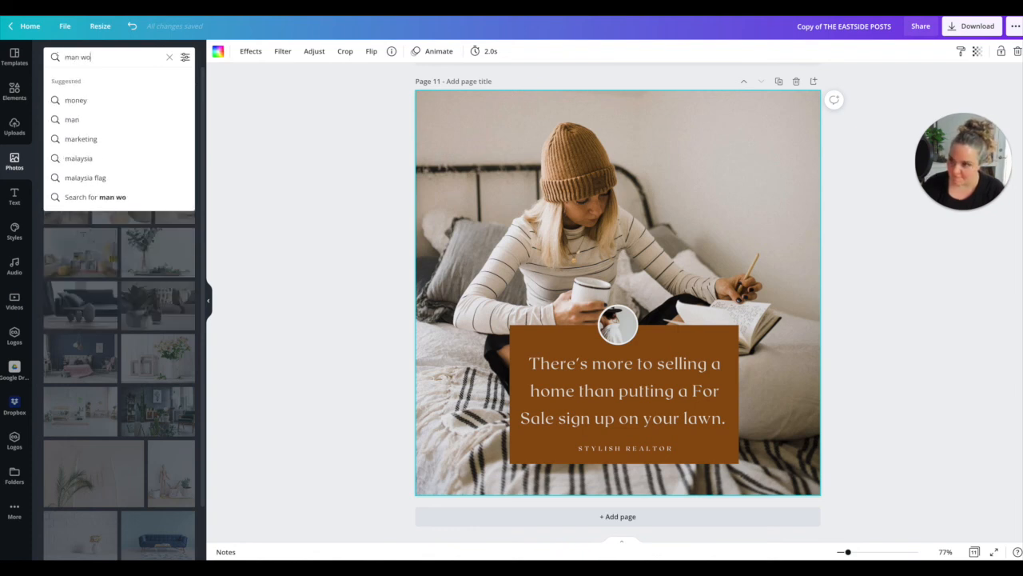
pyautogui.write('rking on computer')
pyautogui.press('Return')
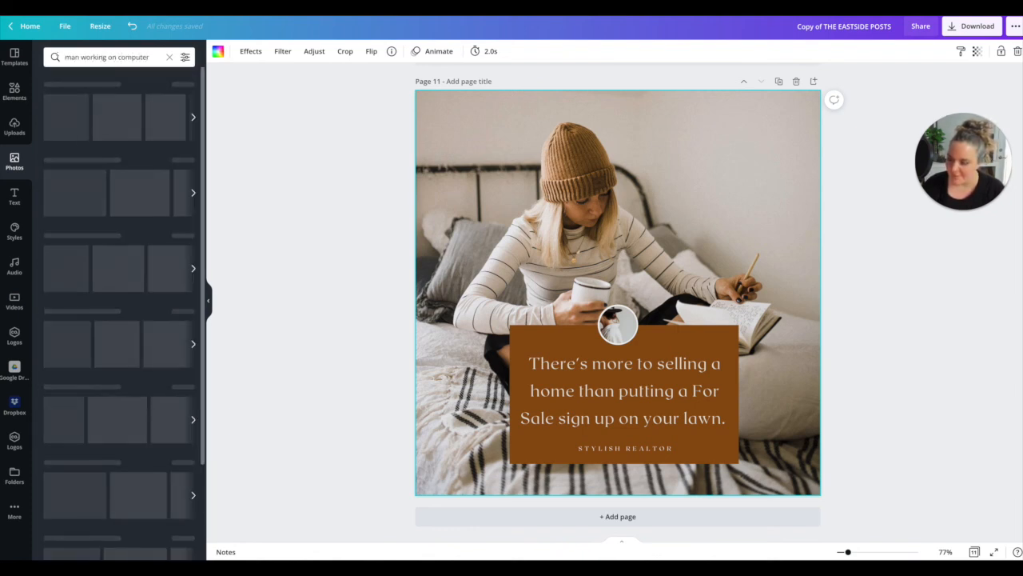
pyautogui.scroll(-8, 94, 145)
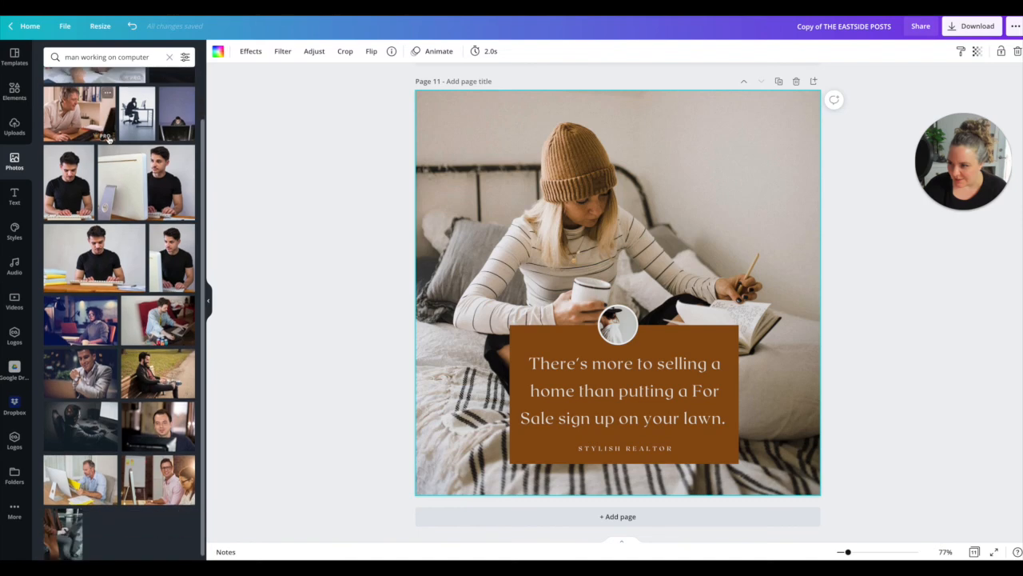
pyautogui.moveTo(109, 137); pyautogui.dragTo(506, 169)
pyautogui.click(674, 181)
pyautogui.scroll(-1, 164, 171)
pyautogui.scroll(-3, 164, 171)
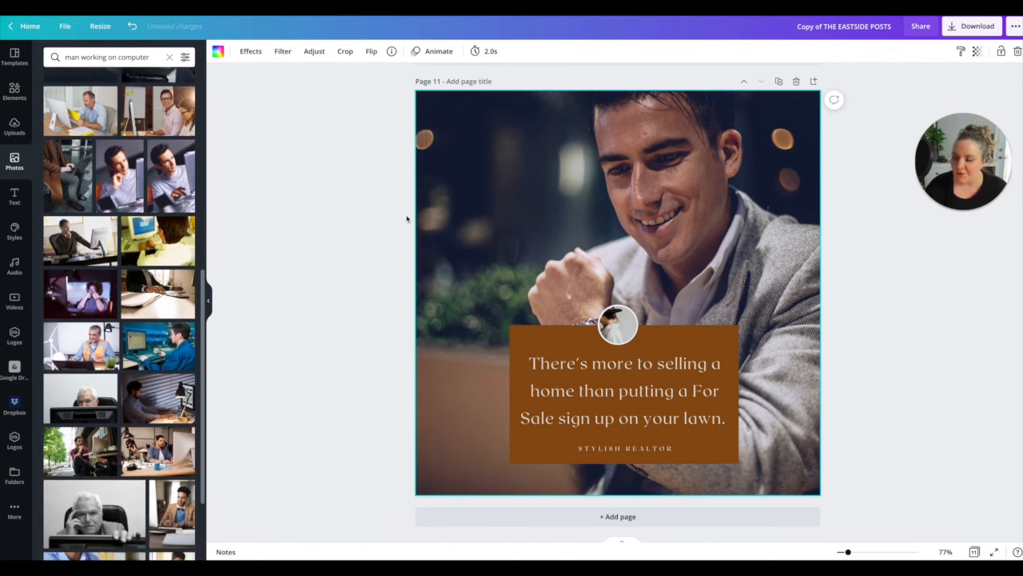
pyautogui.scroll(-5, 182, 305)
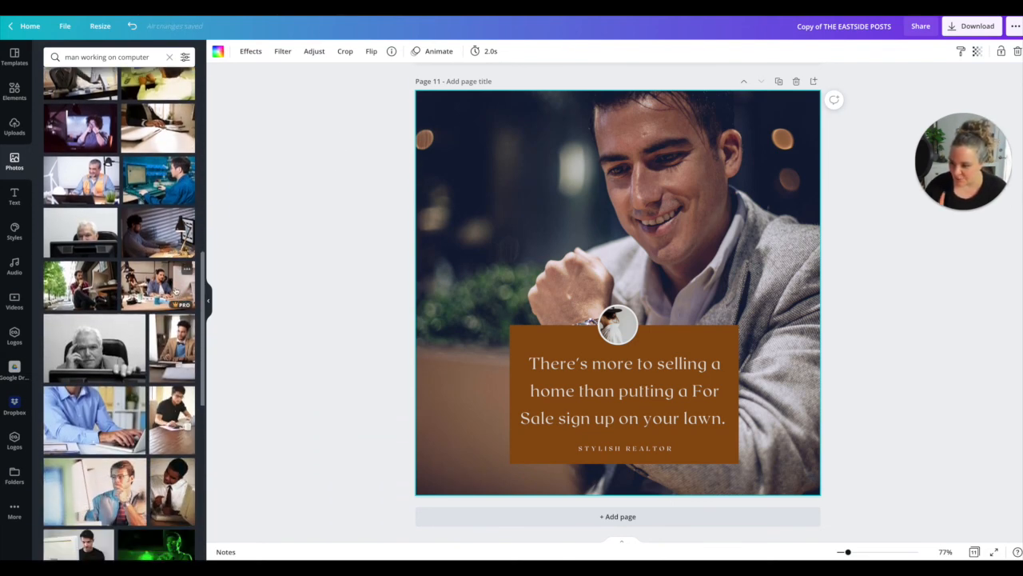
pyautogui.scroll(-8, 176, 291)
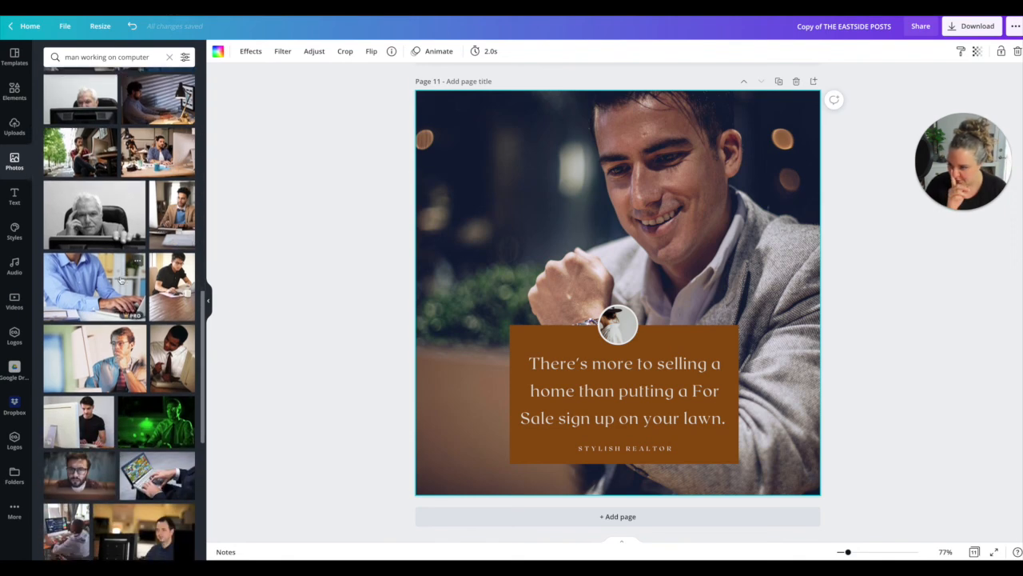
pyautogui.moveTo(92, 314); pyautogui.dragTo(435, 248)
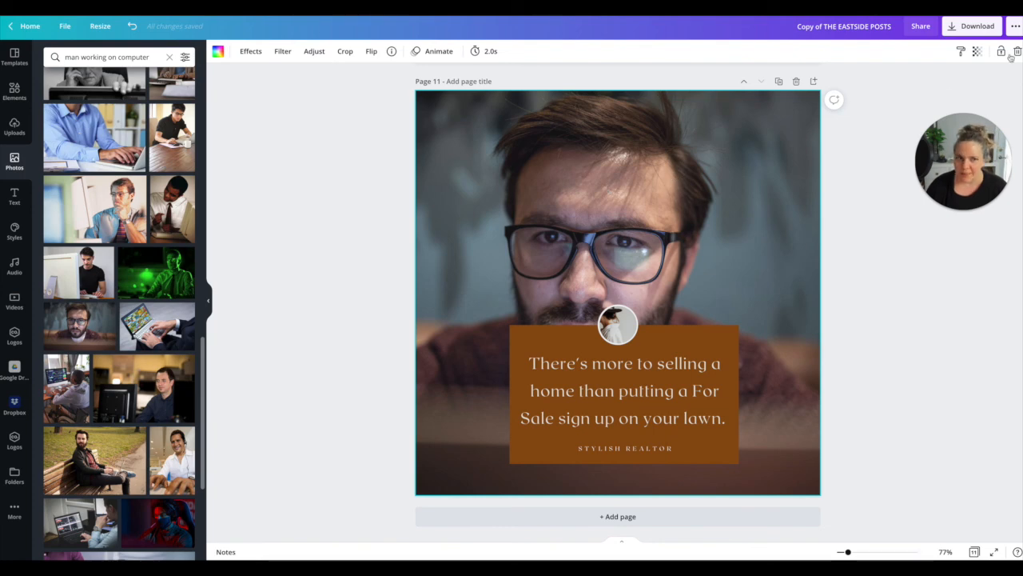
# - Set the page background to the document brown and the man photo's transparency to 80
pyautogui.click(977, 51)
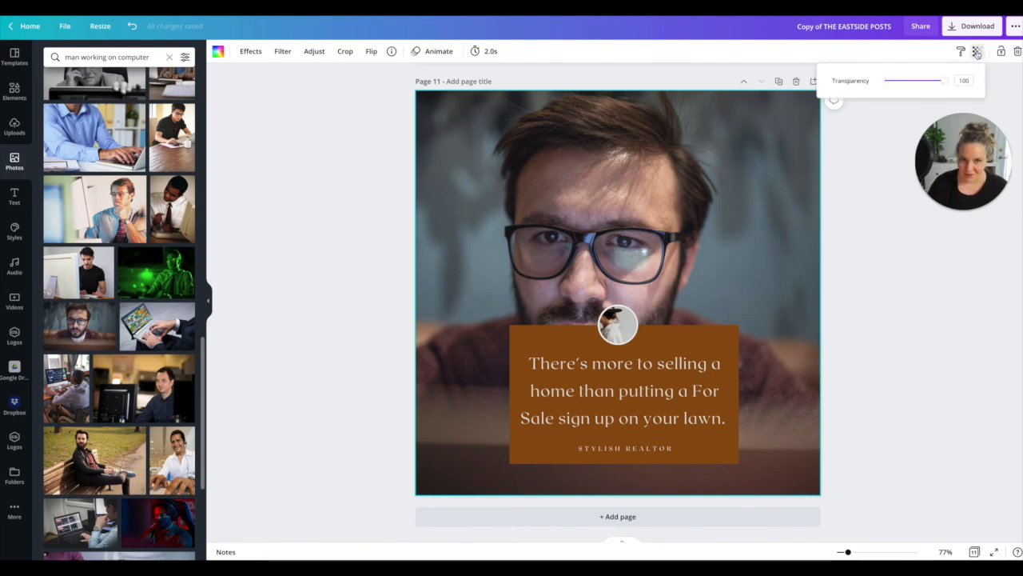
pyautogui.moveTo(945, 81); pyautogui.dragTo(939, 82)
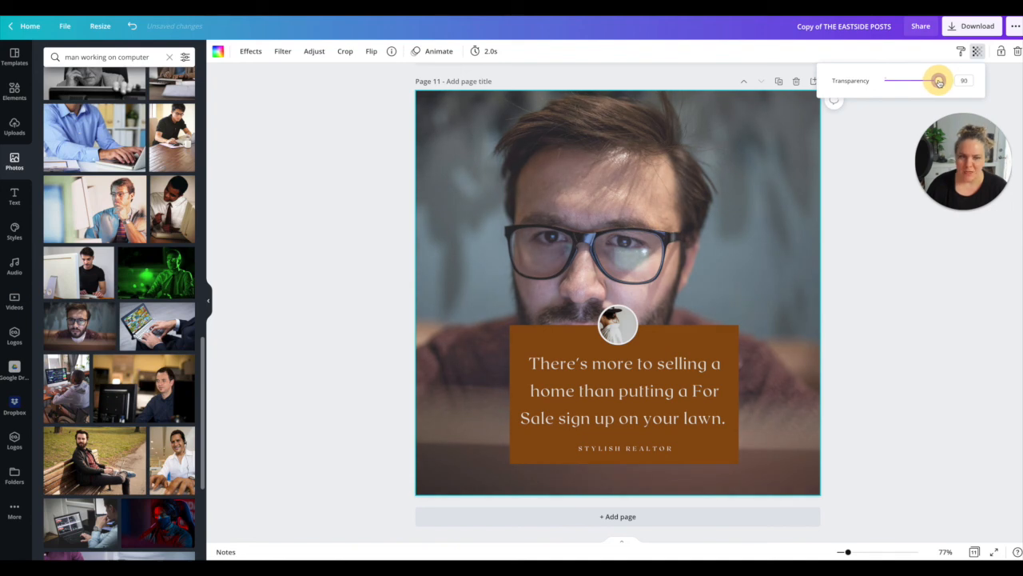
pyautogui.click(217, 53)
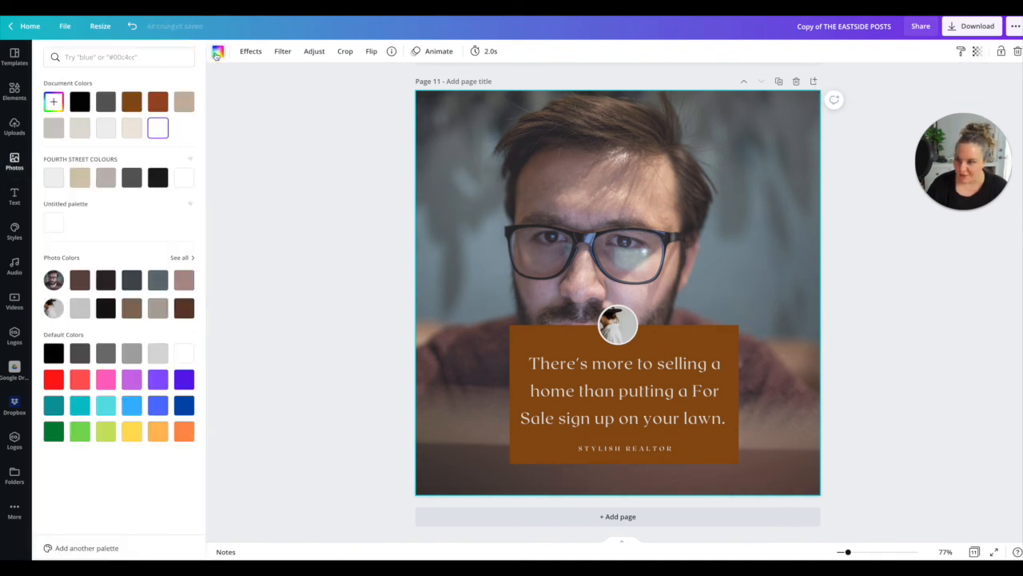
pyautogui.click(132, 102)
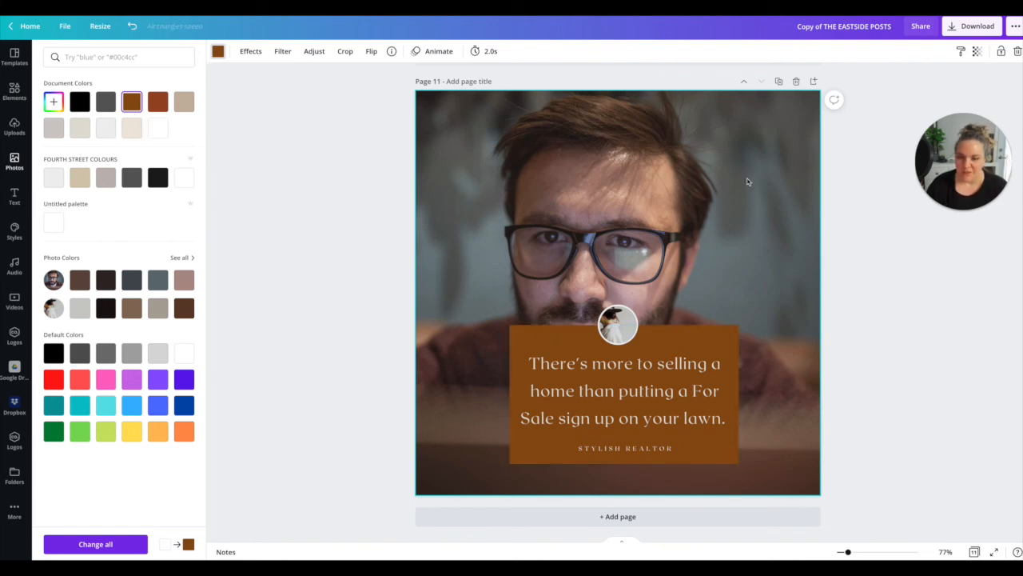
pyautogui.click(879, 209)
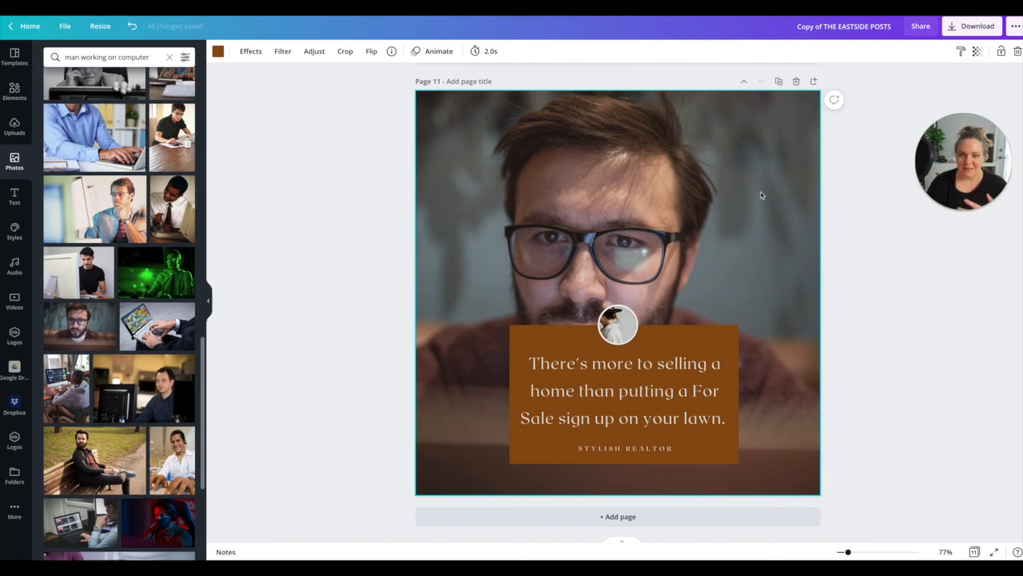
pyautogui.click(977, 50)
pyautogui.moveTo(945, 81); pyautogui.dragTo(938, 83)
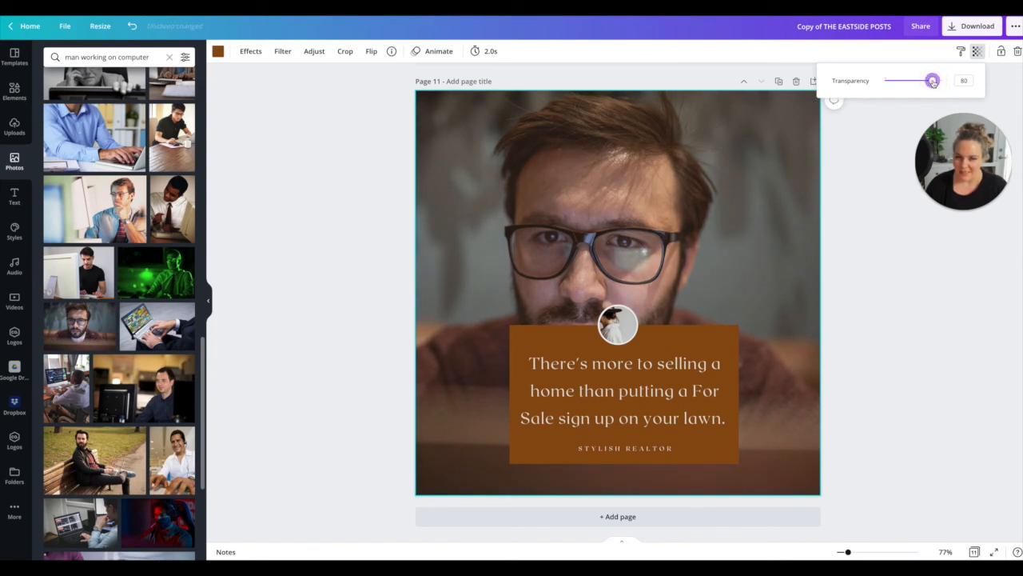
pyautogui.moveTo(933, 84)
pyautogui.mouseDown()
pyautogui.moveTo(916, 81)
pyautogui.moveTo(933, 81)
pyautogui.mouseUp()
# - Shift the man photo left within its frame to show more of his face and beard
pyautogui.click(683, 190)
pyautogui.doubleClick(684, 190)
pyautogui.moveTo(684, 190); pyautogui.dragTo(620, 183)
pyautogui.click(898, 279)
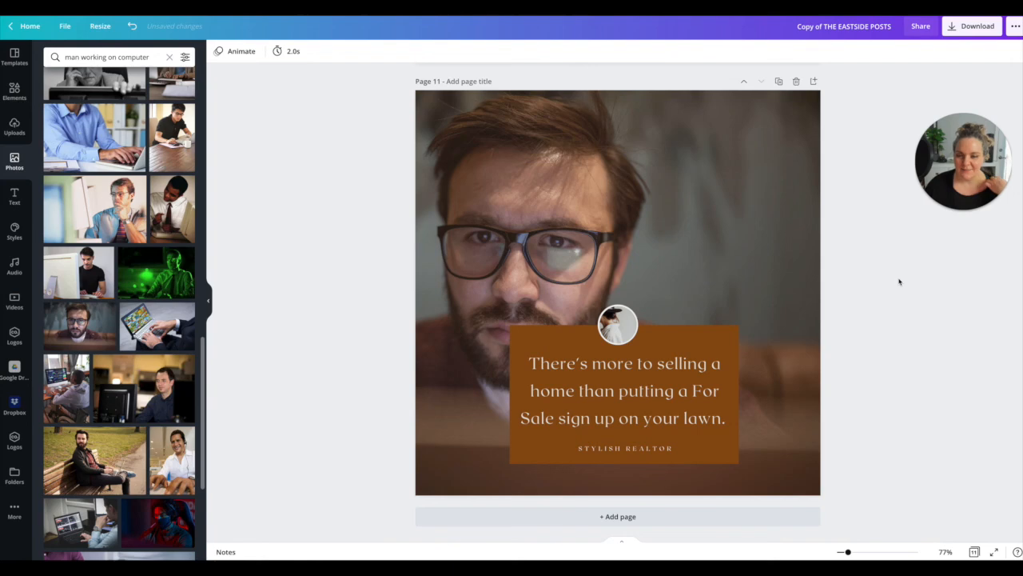